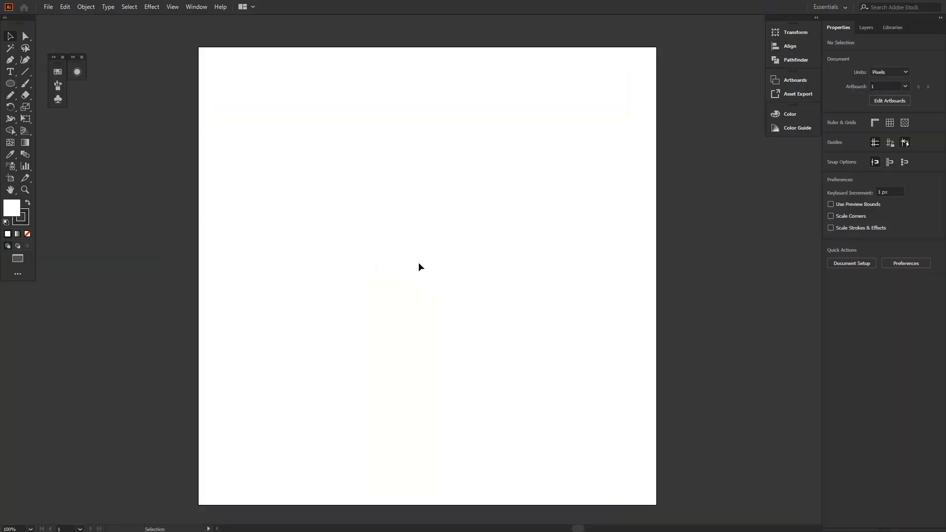
Paste the copied colour swatch strip and place it just outside the artboard's upper left edge
{"action": "key", "text": "ctrl+v"}
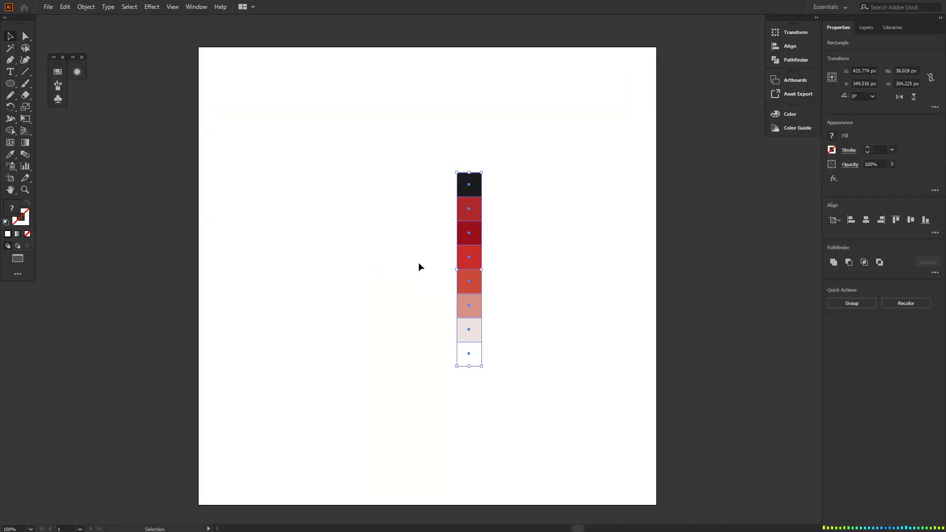
{"action": "left_click_drag", "start_coordinate": [472, 253], "coordinate": [189, 128]}
{"action": "left_click", "coordinate": [377, 208]}
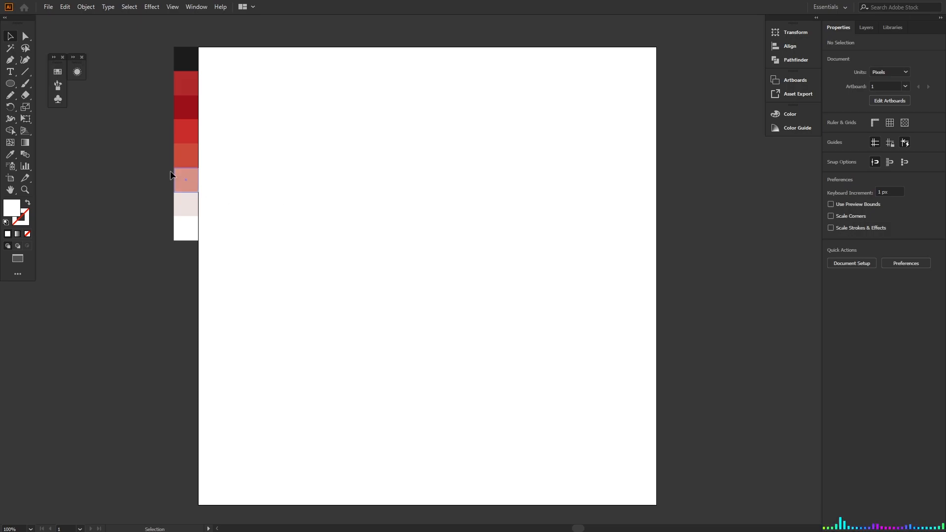
Draw a vertical line about 454 px tall near the artboard's centre and give it a 1 pt stroke
{"action": "left_click", "coordinate": [26, 70]}
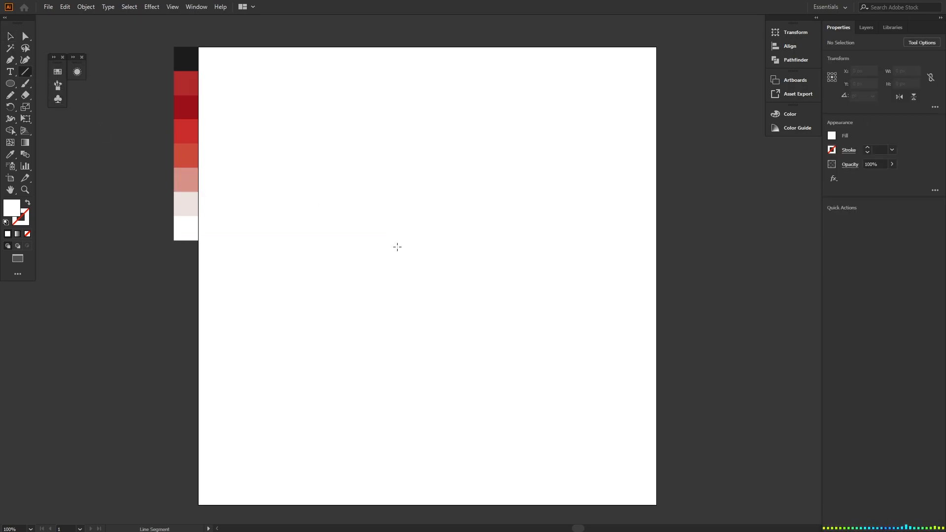
{"action": "left_click_drag", "start_coordinate": [419, 269], "coordinate": [418, 124]}
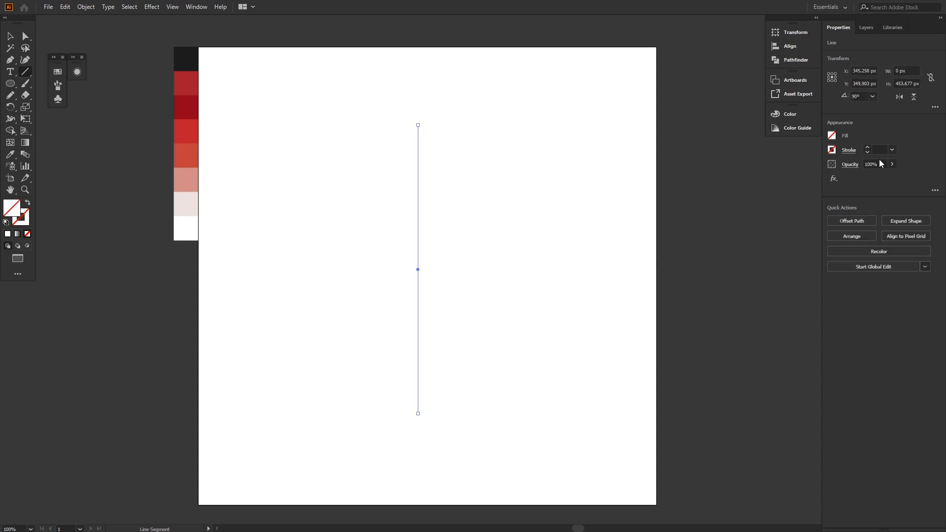
{"action": "left_click", "coordinate": [867, 148]}
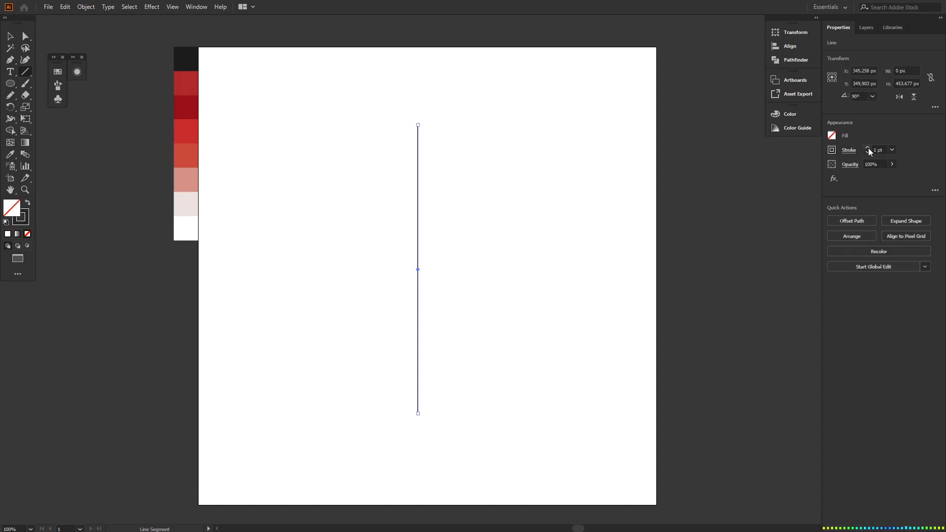
{"action": "key", "text": "v"}
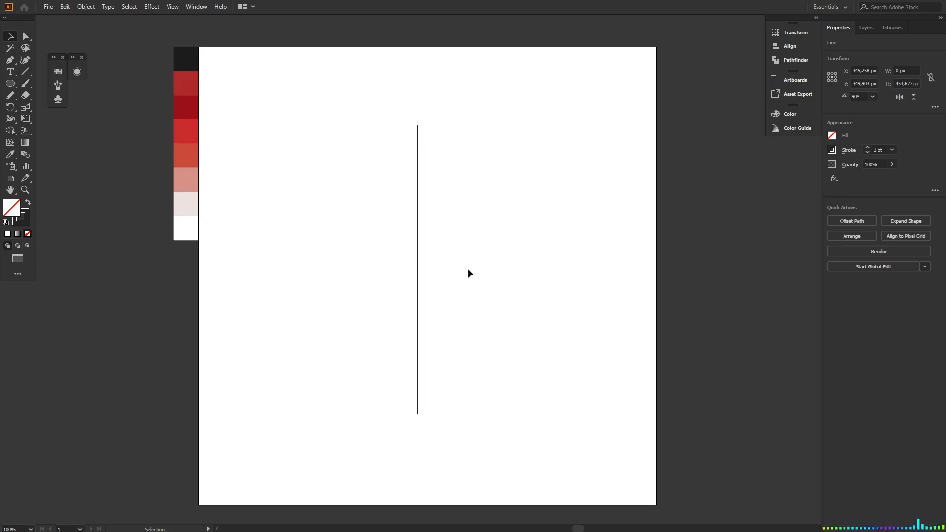
{"action": "left_click", "coordinate": [468, 268]}
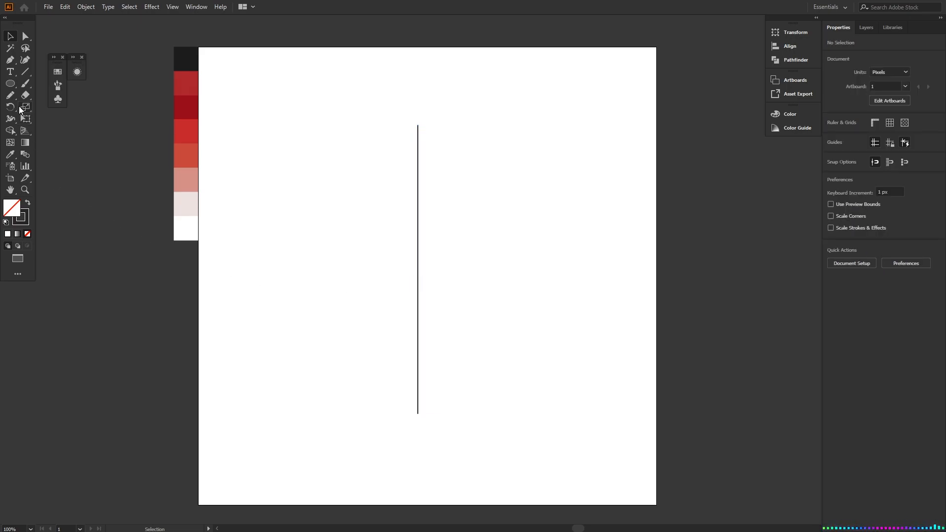
Draw the curved left half of a heart with the Pen tool, about 148 by 218 px, starting and ending on the vertical line
{"action": "left_click", "coordinate": [10, 60]}
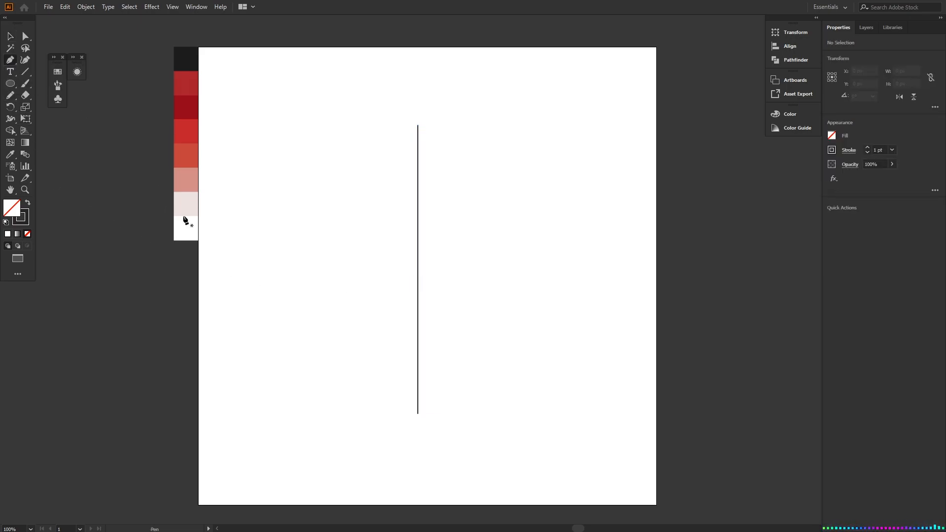
{"action": "left_click", "coordinate": [418, 313]}
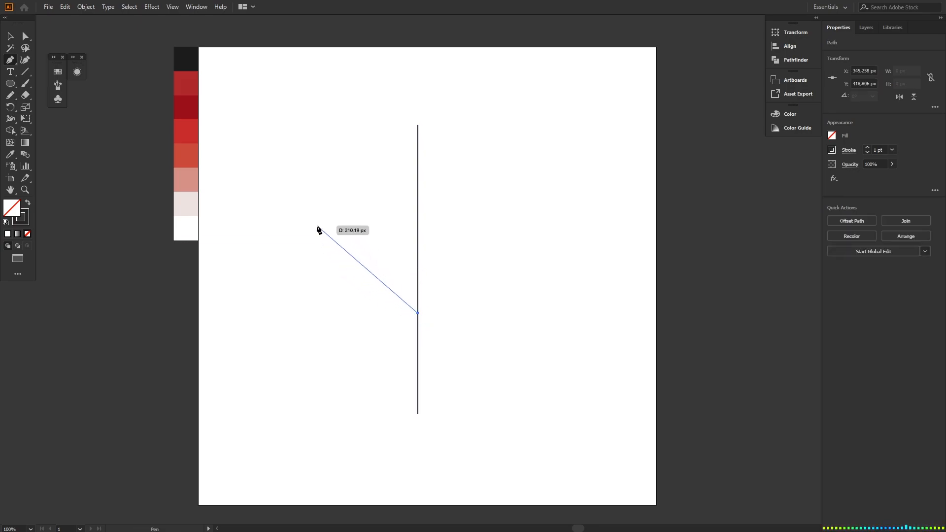
{"action": "left_click_drag", "start_coordinate": [317, 219], "coordinate": [318, 165]}
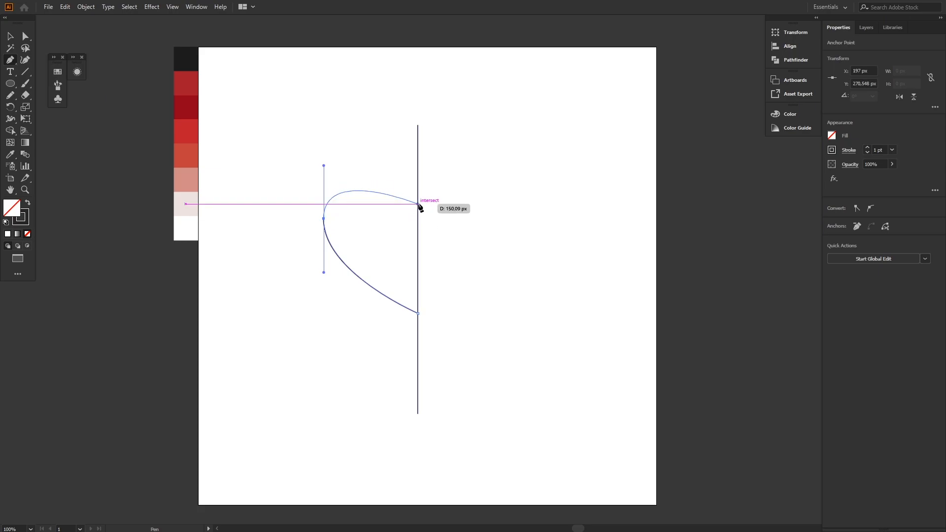
{"action": "left_click_drag", "start_coordinate": [418, 204], "coordinate": [432, 250]}
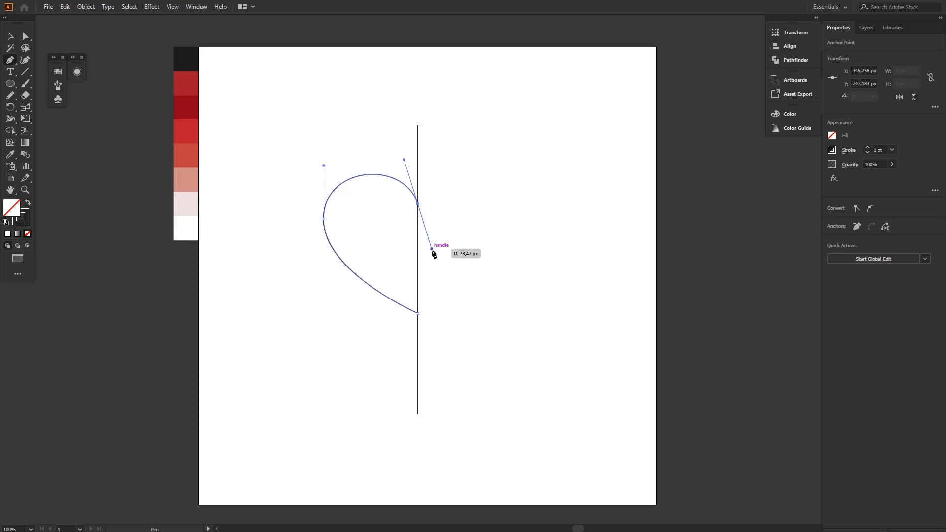
{"action": "key", "text": "v"}
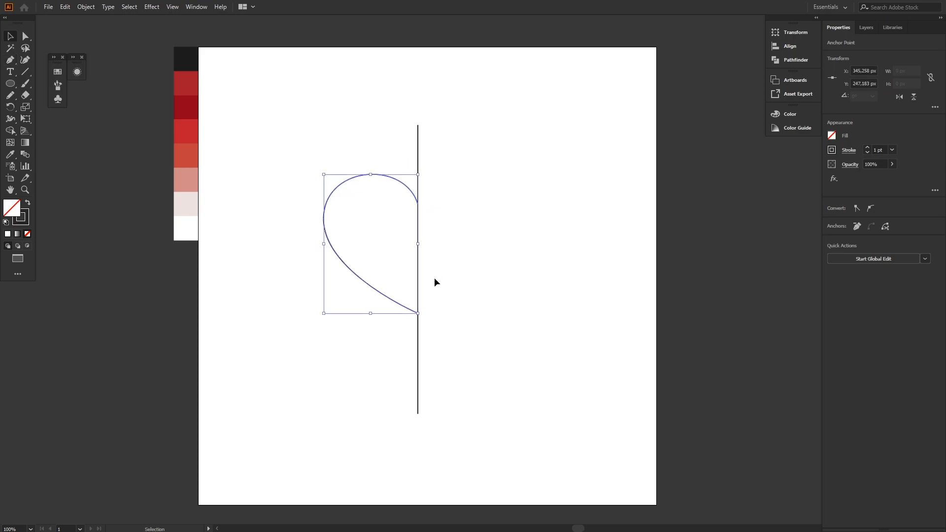
Delete the vertical construction line beside the half heart
{"action": "left_click", "coordinate": [438, 346]}
{"action": "left_click_drag", "start_coordinate": [378, 347], "coordinate": [452, 381]}
{"action": "key", "text": "Delete"}
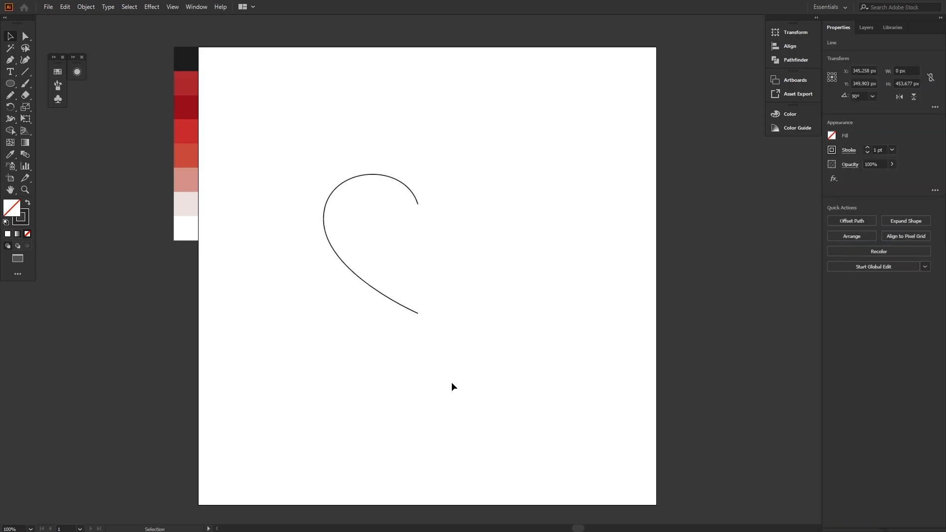
Reflect a copy of the half heart across the vertical axis and align it against the original to complete the heart outline
{"action": "left_click_drag", "start_coordinate": [290, 143], "coordinate": [445, 351]}
{"action": "right_click", "coordinate": [324, 219]}
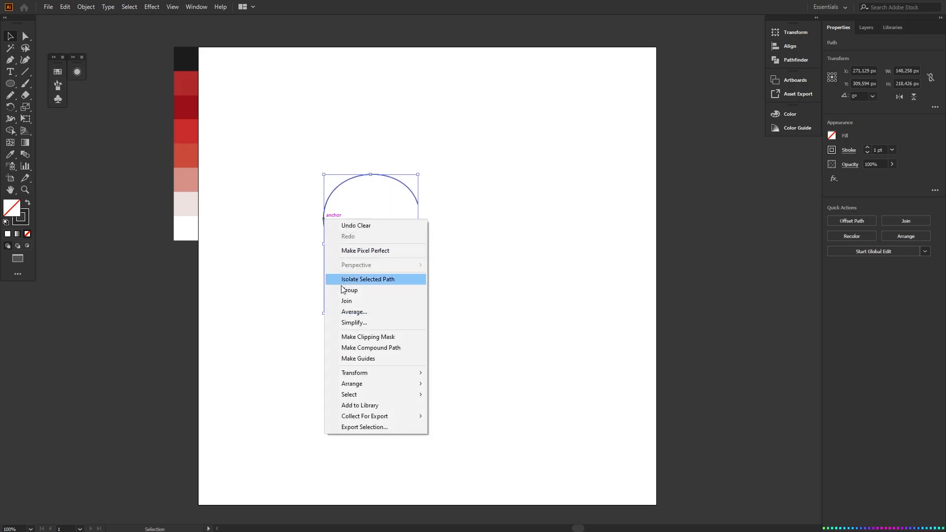
{"action": "mouse_move", "coordinate": [366, 377]}
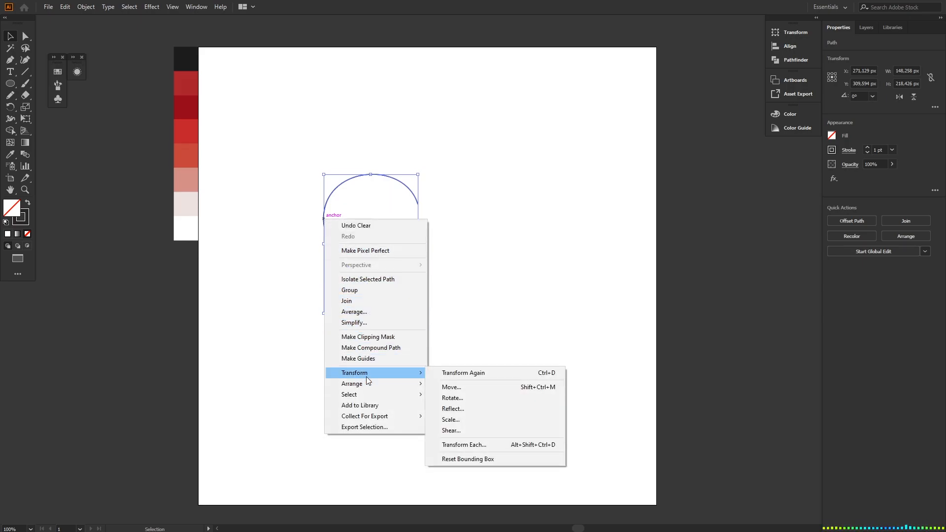
{"action": "left_click", "coordinate": [446, 408]}
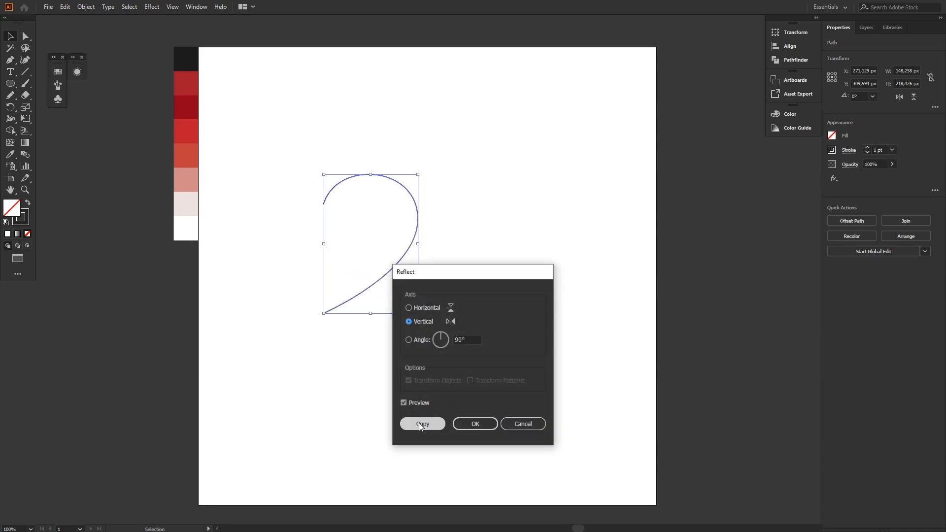
{"action": "left_click", "coordinate": [420, 424]}
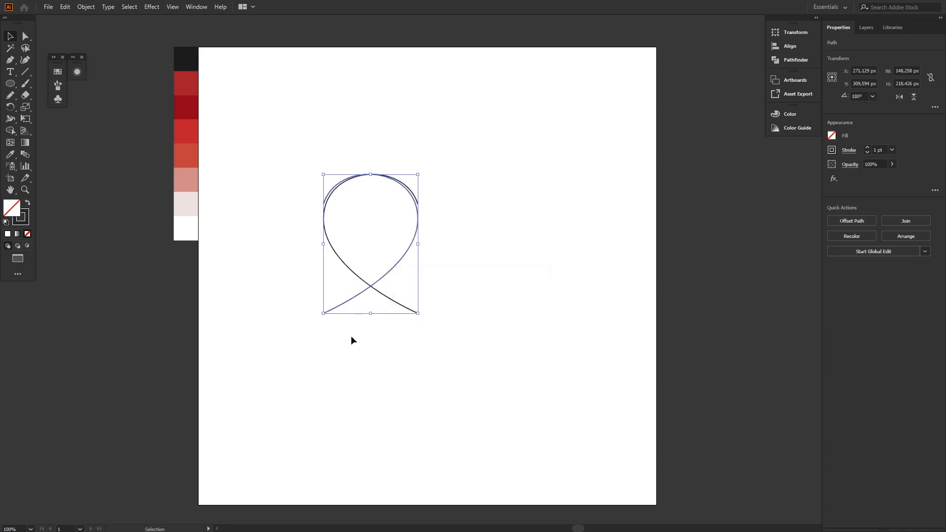
{"action": "left_click_drag", "start_coordinate": [344, 305], "coordinate": [437, 307]}
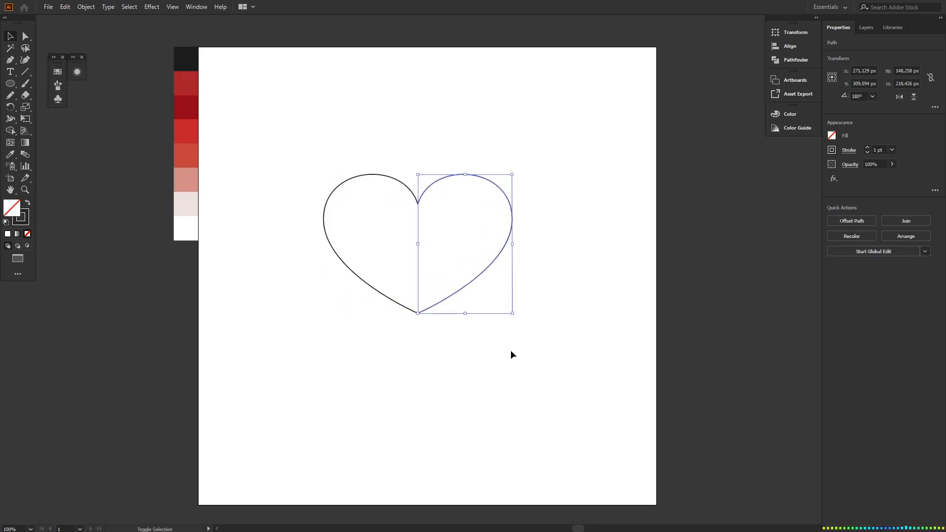
Merge the two heart halves into one closed shape with the Shape Builder tool
{"action": "left_click", "coordinate": [508, 352]}
{"action": "left_click_drag", "start_coordinate": [506, 350], "coordinate": [298, 140]}
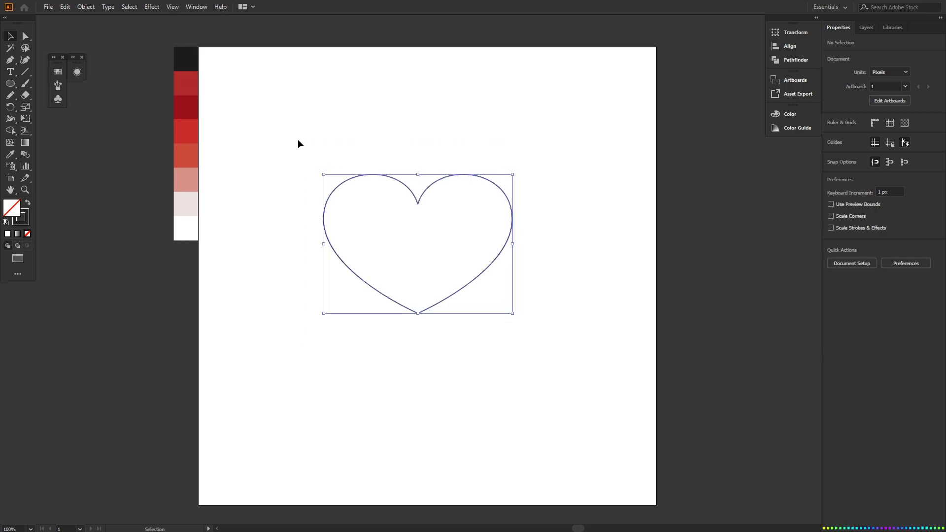
{"action": "left_click", "coordinate": [10, 130]}
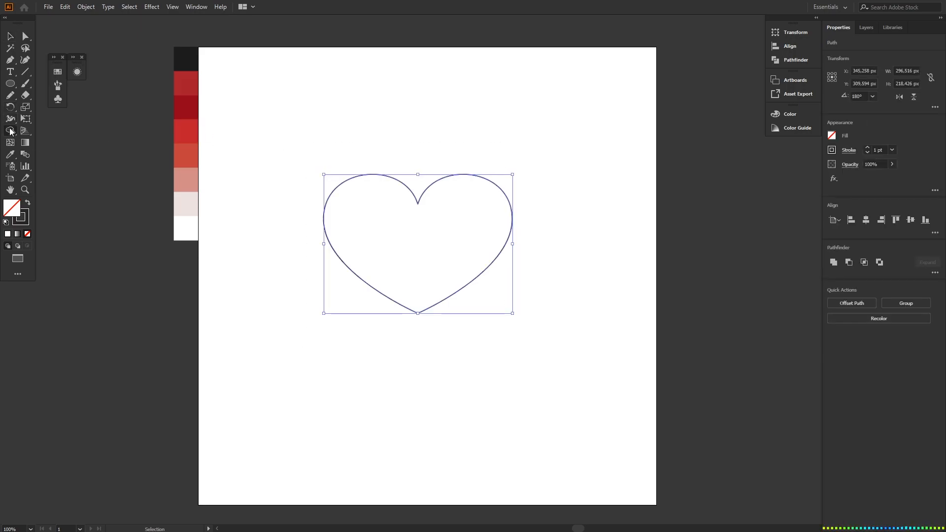
{"action": "left_click", "coordinate": [367, 237]}
{"action": "key", "text": "v"}
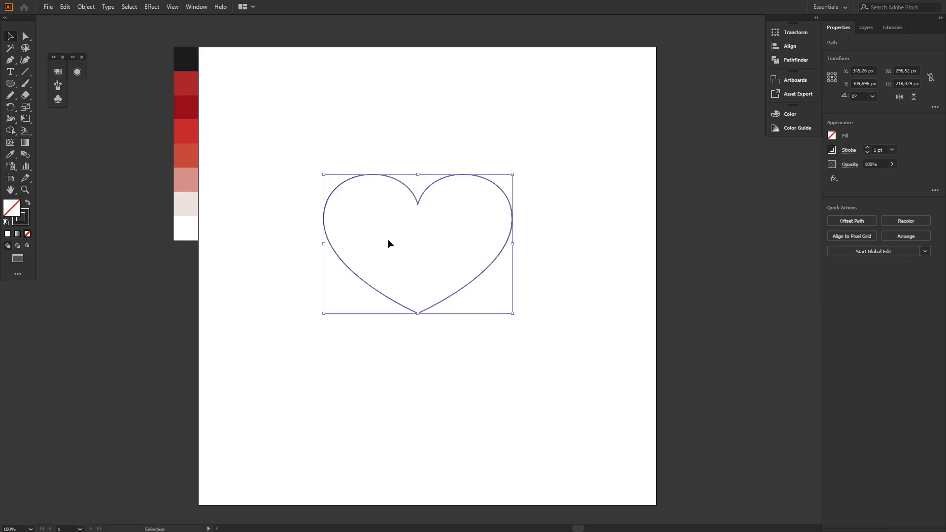
{"action": "left_click", "coordinate": [525, 351]}
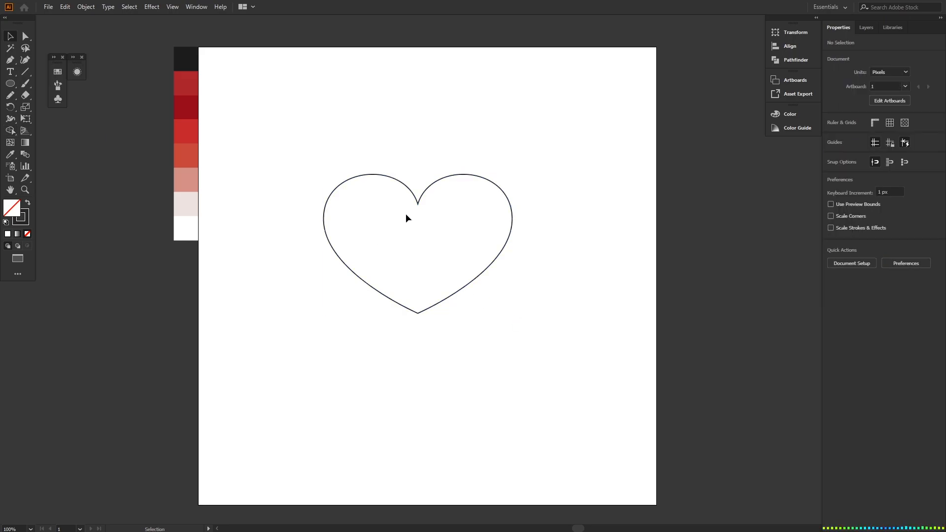
Set the heart outline's stroke weight to 8 pt
{"action": "left_click_drag", "start_coordinate": [297, 163], "coordinate": [562, 365]}
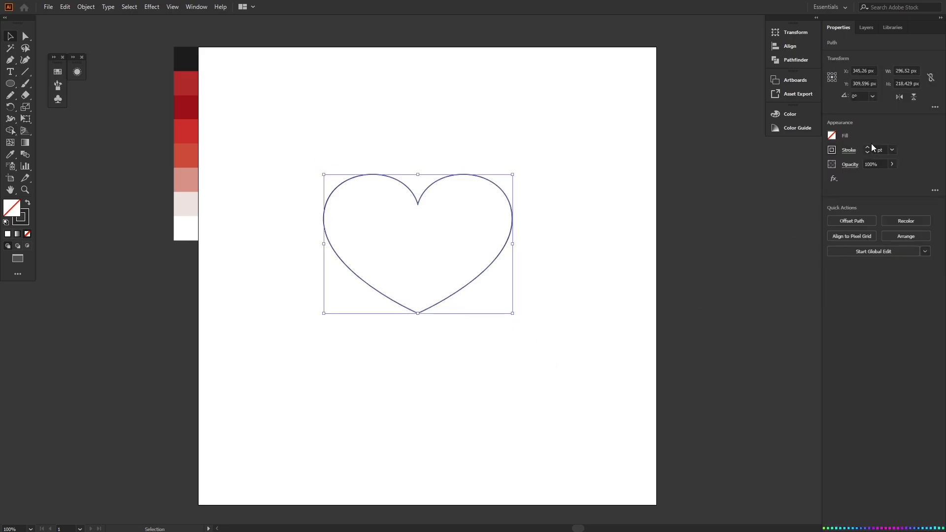
{"action": "left_click", "coordinate": [868, 146]}
{"action": "left_click", "coordinate": [867, 146]}
{"action": "left_click", "coordinate": [867, 146]}
{"action": "left_click", "coordinate": [867, 146]}
{"action": "left_click", "coordinate": [866, 146]}
{"action": "left_click", "coordinate": [867, 147]}
{"action": "left_click", "coordinate": [866, 146]}
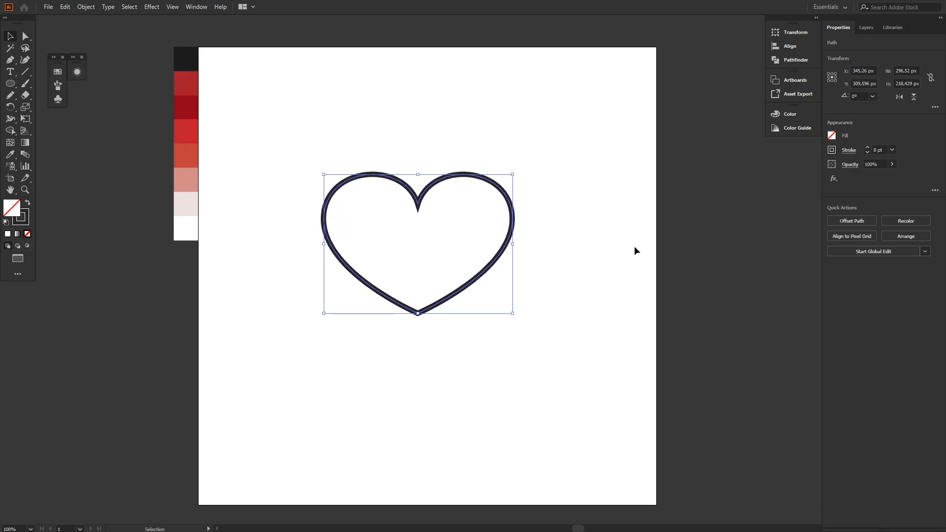
{"action": "left_click", "coordinate": [407, 349]}
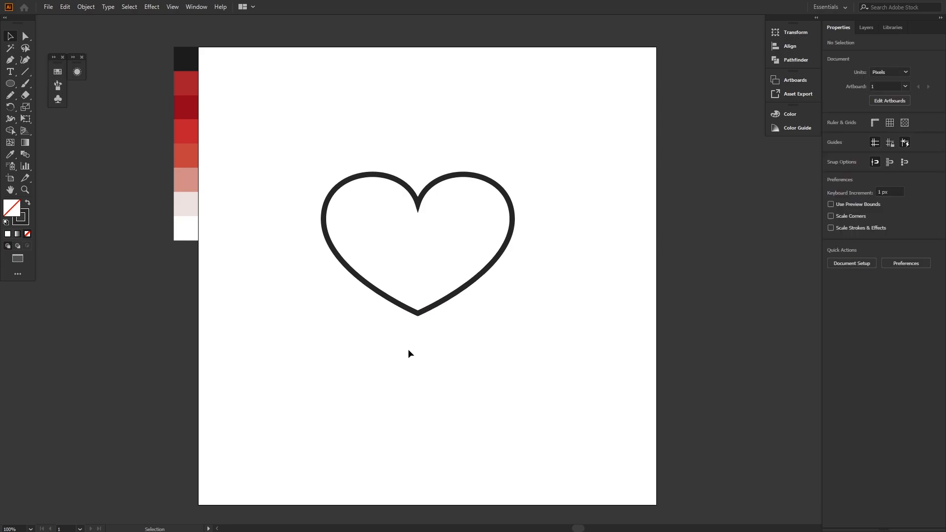
Round the corner at the heart's upper notch by adjusting its anchor's live corner with Direct Selection
{"action": "scroll", "coordinate": [415, 209], "scroll_direction": "up", "scroll_amount": 2}
{"action": "scroll", "coordinate": [416, 207], "scroll_direction": "up", "scroll_amount": 1}
{"action": "scroll", "coordinate": [424, 196], "scroll_direction": "down", "scroll_amount": 1}
{"action": "scroll", "coordinate": [424, 195], "scroll_direction": "up", "scroll_amount": 1}
{"action": "scroll", "coordinate": [423, 194], "scroll_direction": "up", "scroll_amount": 2}
{"action": "key", "text": "a"}
{"action": "left_click", "coordinate": [425, 196]}
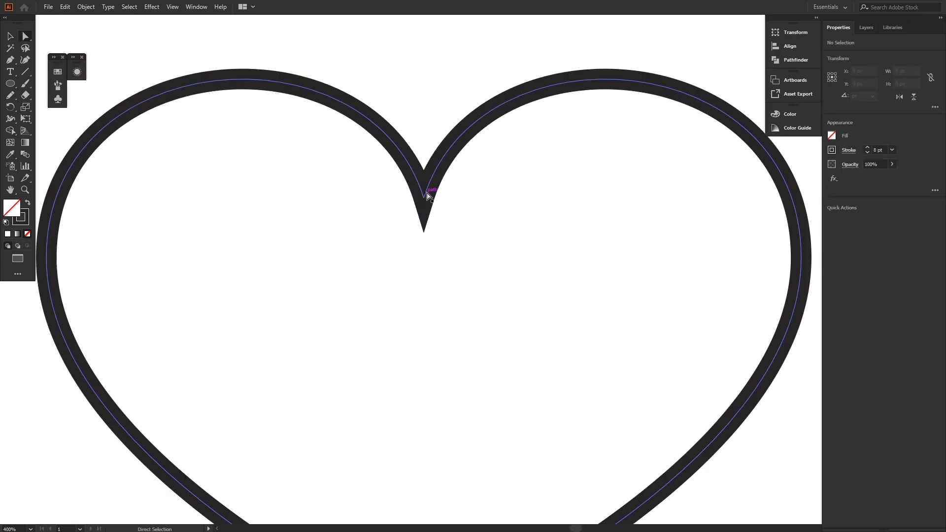
{"action": "left_click", "coordinate": [425, 196]}
{"action": "left_click", "coordinate": [425, 195]}
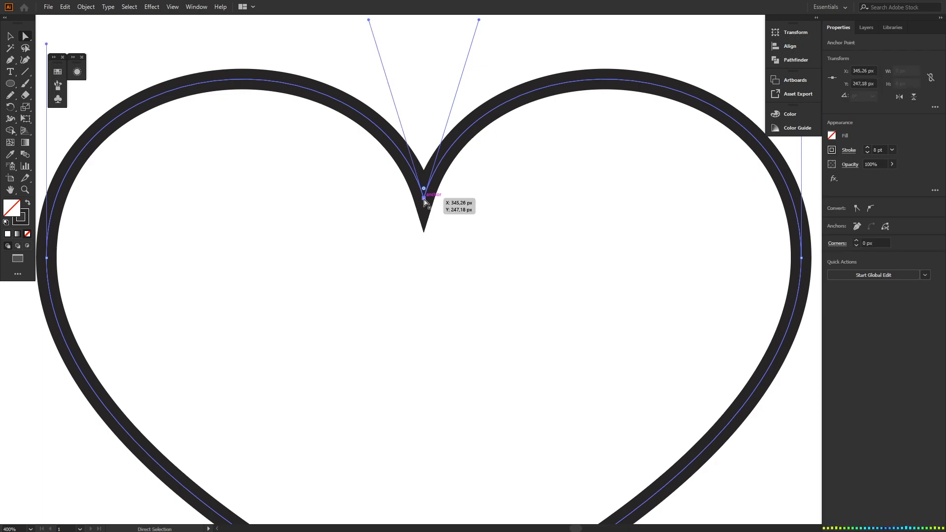
{"action": "left_click_drag", "start_coordinate": [424, 188], "coordinate": [437, 101]}
{"action": "left_click", "coordinate": [437, 102]}
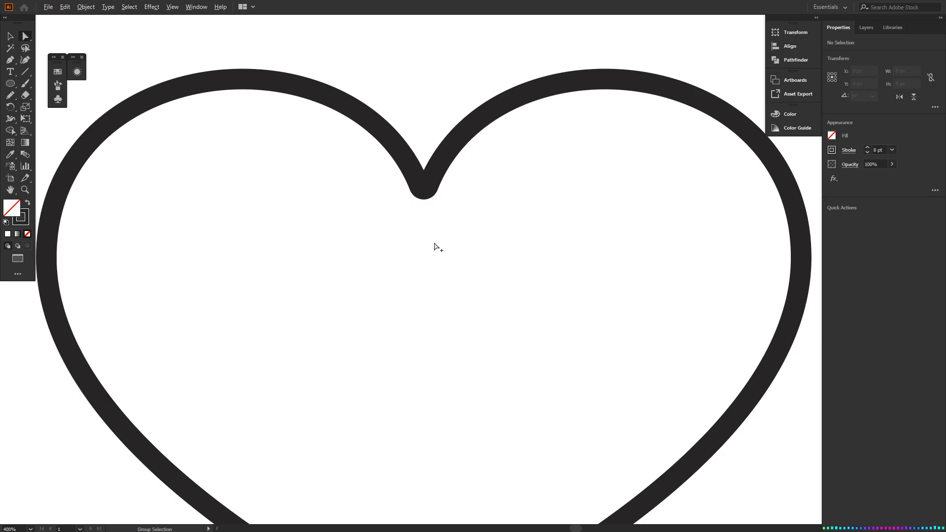
Slightly round the corner at the heart's bottom tip and return the view to 100%
{"action": "scroll", "coordinate": [434, 247], "scroll_direction": "down", "scroll_amount": 2}
{"action": "scroll", "coordinate": [413, 465], "scroll_direction": "up", "scroll_amount": 4}
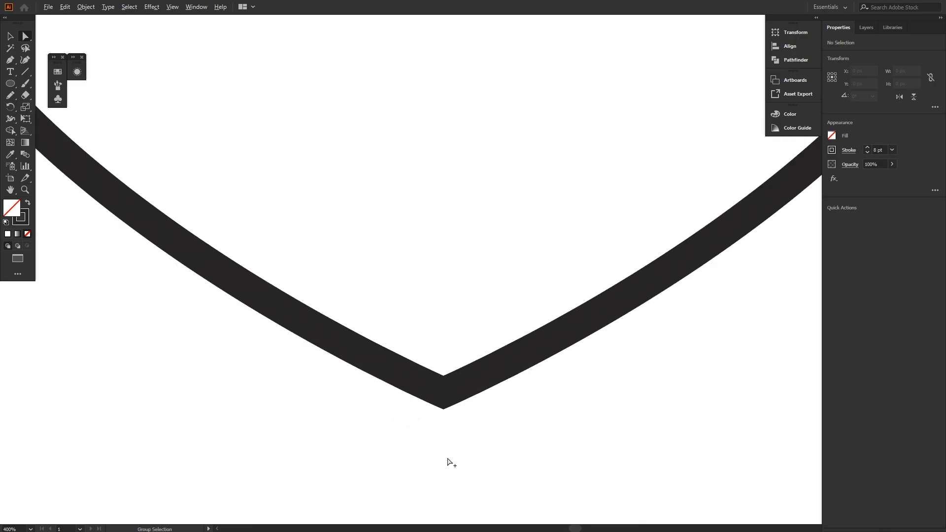
{"action": "left_click", "coordinate": [444, 393]}
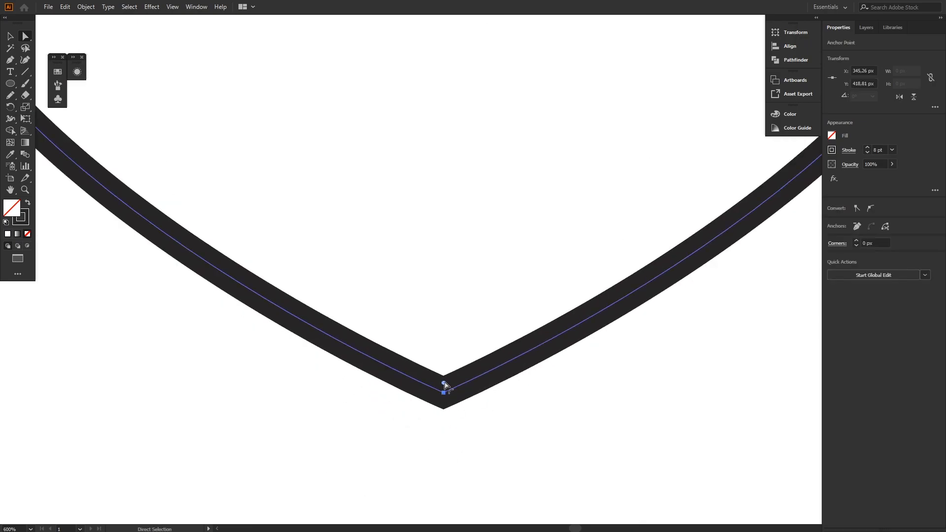
{"action": "mouse_move", "coordinate": [444, 382]}
{"action": "left_mouse_down"}
{"action": "mouse_move", "coordinate": [444, 373]}
{"action": "mouse_move", "coordinate": [445, 381]}
{"action": "left_mouse_up"}
{"action": "left_click", "coordinate": [544, 444]}
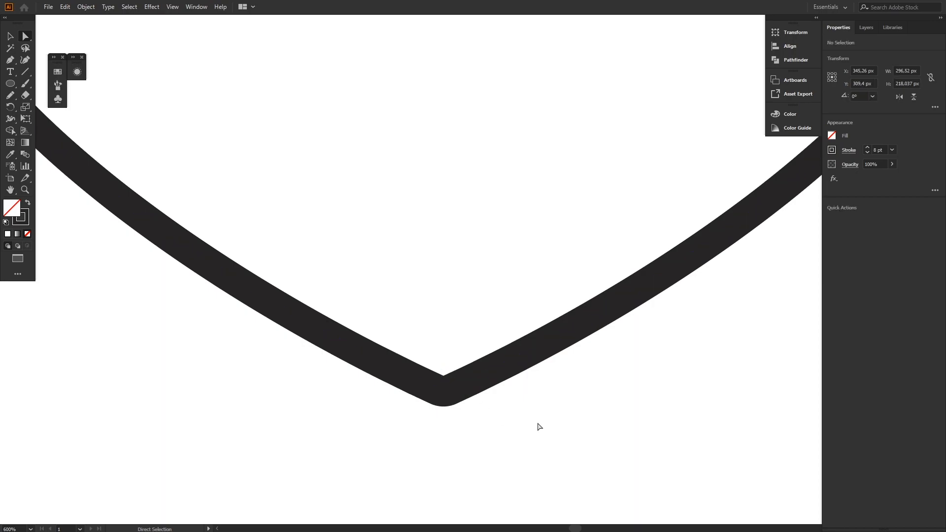
{"action": "key", "text": "ctrl+1"}
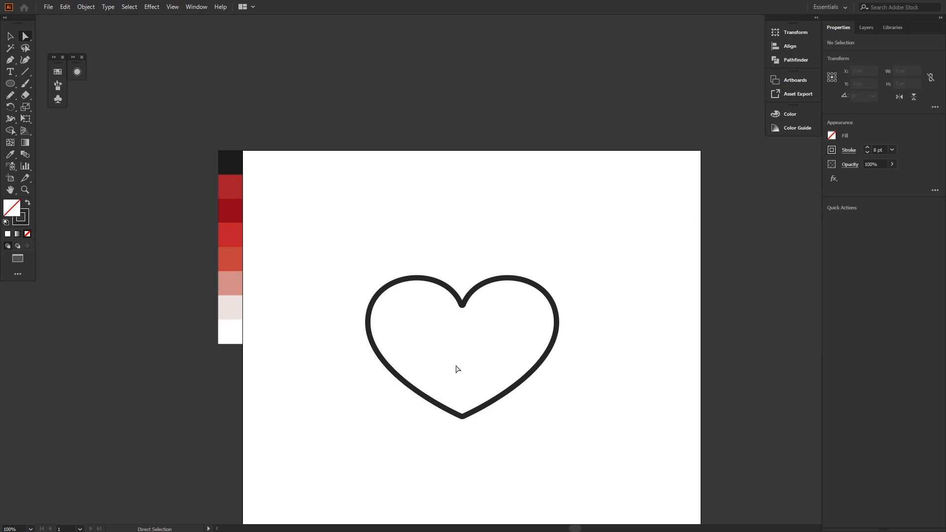
Start a Pen path with an inward-curving segment from the top of the heart's left lobe down to its lower left edge
{"action": "key", "text": "v"}
{"action": "scroll", "coordinate": [450, 354], "scroll_direction": "down", "scroll_amount": 2}
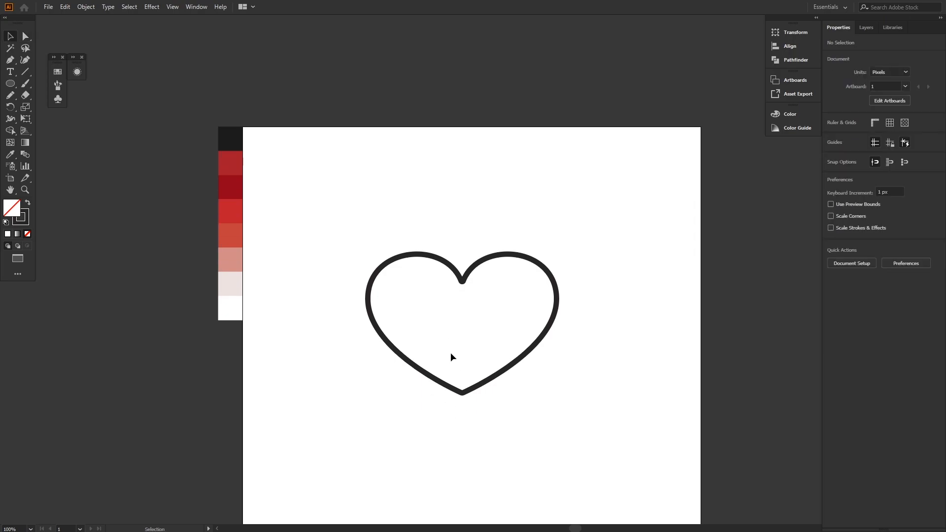
{"action": "scroll", "coordinate": [452, 350], "scroll_direction": "down", "scroll_amount": 2}
{"action": "scroll", "coordinate": [434, 345], "scroll_direction": "down", "scroll_amount": 2}
{"action": "scroll", "coordinate": [419, 338], "scroll_direction": "right", "scroll_amount": 2}
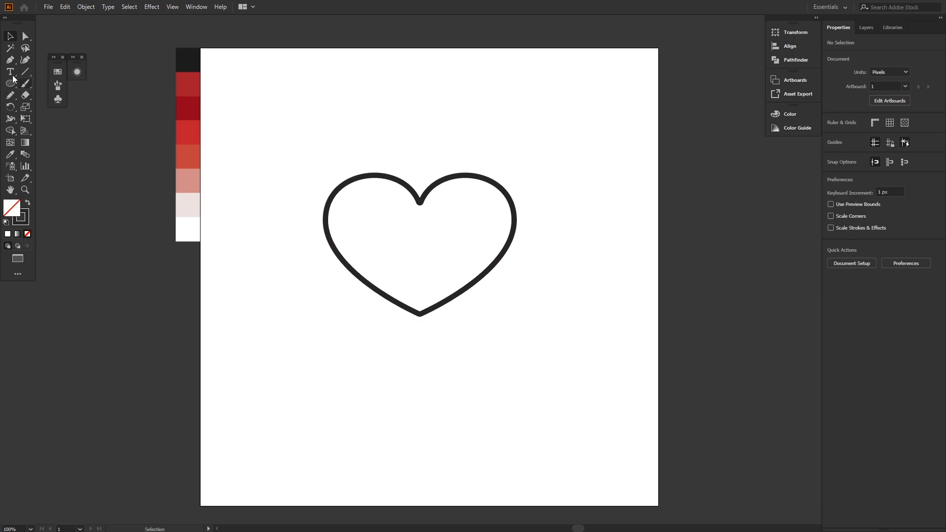
{"action": "left_click", "coordinate": [10, 60]}
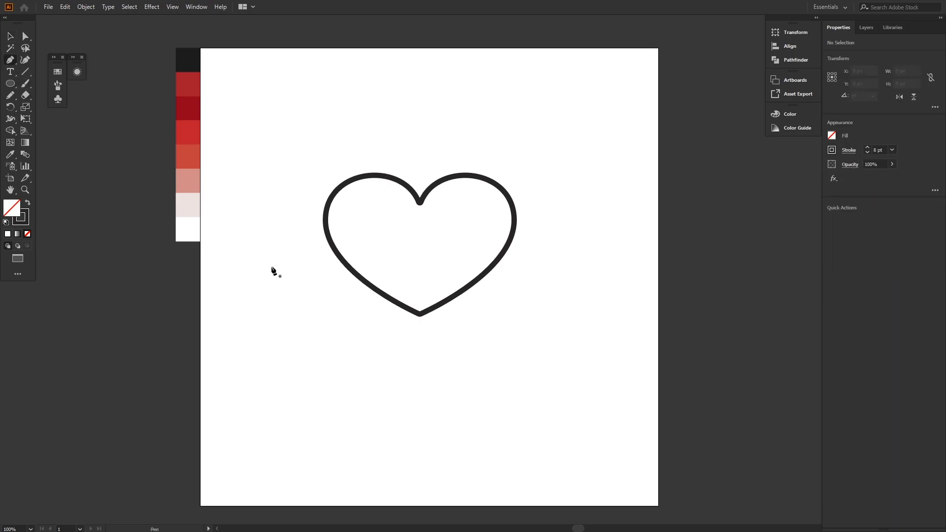
{"action": "left_click", "coordinate": [355, 180]}
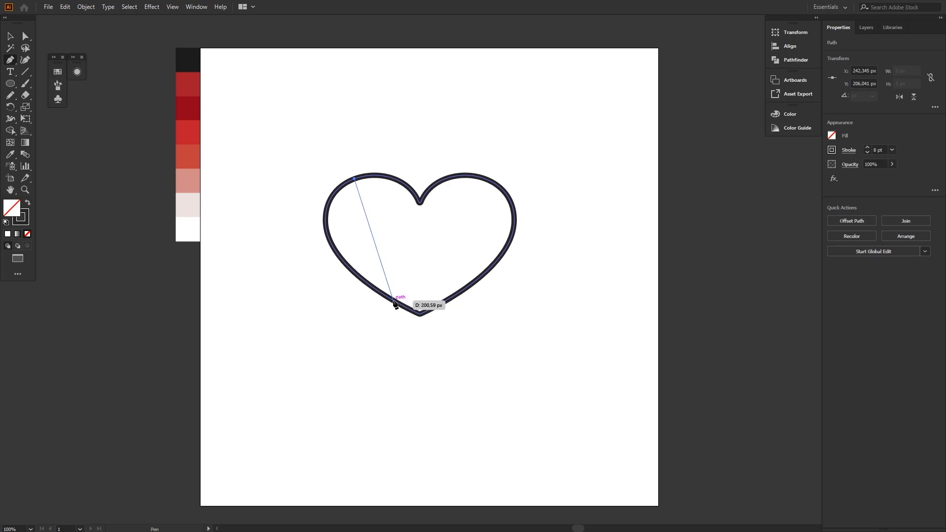
{"action": "mouse_move", "coordinate": [394, 302]}
{"action": "left_mouse_down"}
{"action": "mouse_move", "coordinate": [433, 363]}
{"action": "mouse_move", "coordinate": [460, 384]}
{"action": "mouse_move", "coordinate": [452, 367]}
{"action": "mouse_move", "coordinate": [457, 374]}
{"action": "mouse_move", "coordinate": [460, 361]}
{"action": "left_mouse_up"}
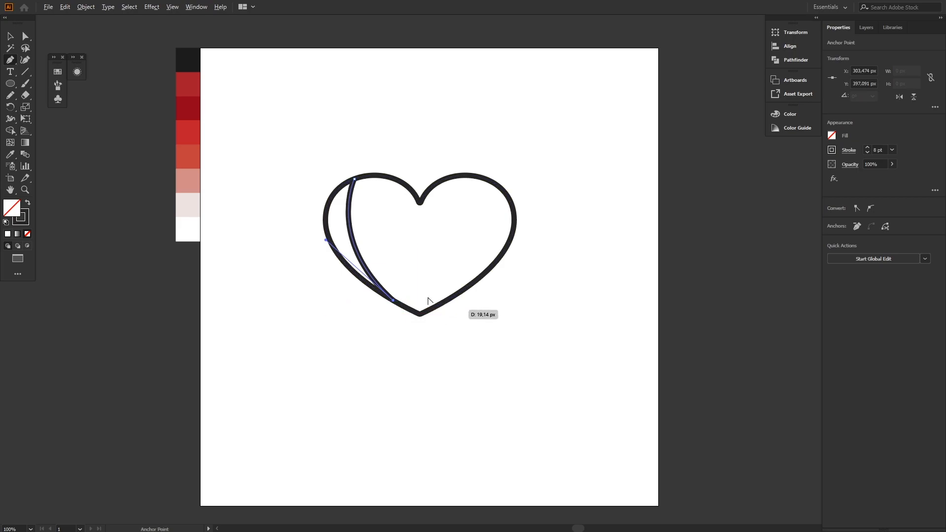
Continue the Pen path along the heart outline through the bottom tip and up the right side, keeping the anchors within the stroke
{"action": "scroll", "coordinate": [420, 313], "scroll_direction": "up", "scroll_amount": 3}
{"action": "left_click", "coordinate": [424, 329]}
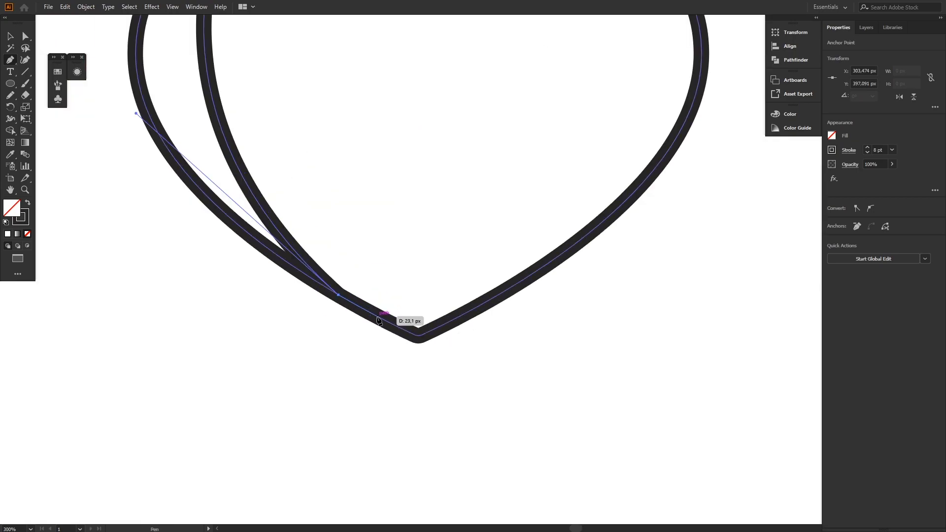
{"action": "left_click", "coordinate": [377, 317]}
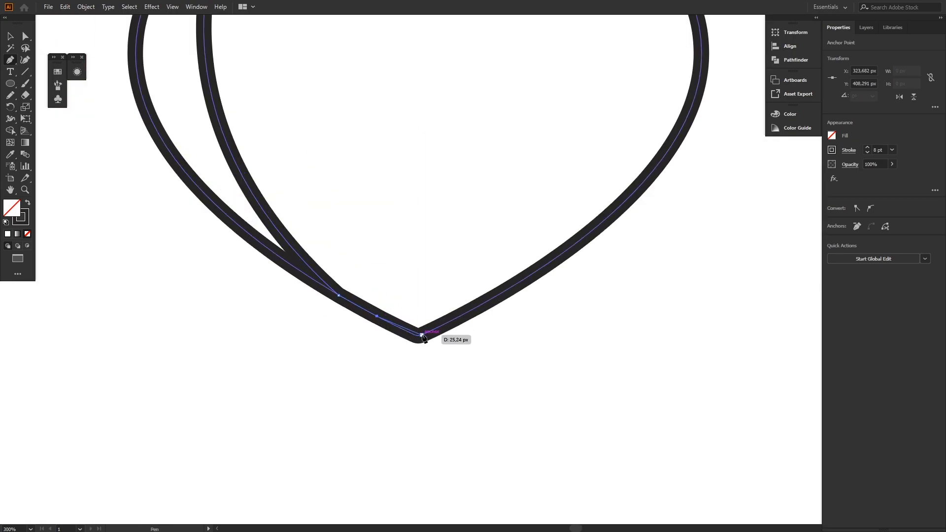
{"action": "left_click", "coordinate": [419, 336]}
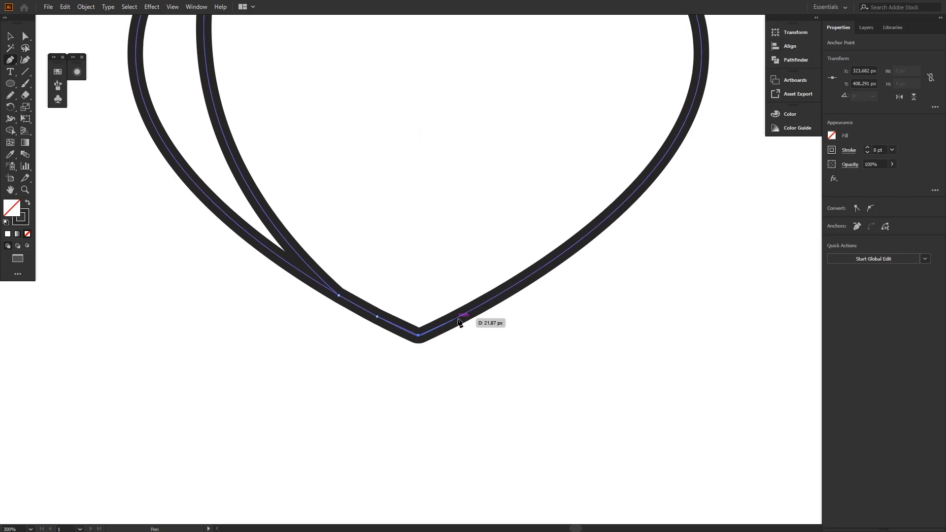
{"action": "left_click", "coordinate": [589, 238]}
{"action": "left_click", "coordinate": [658, 170]}
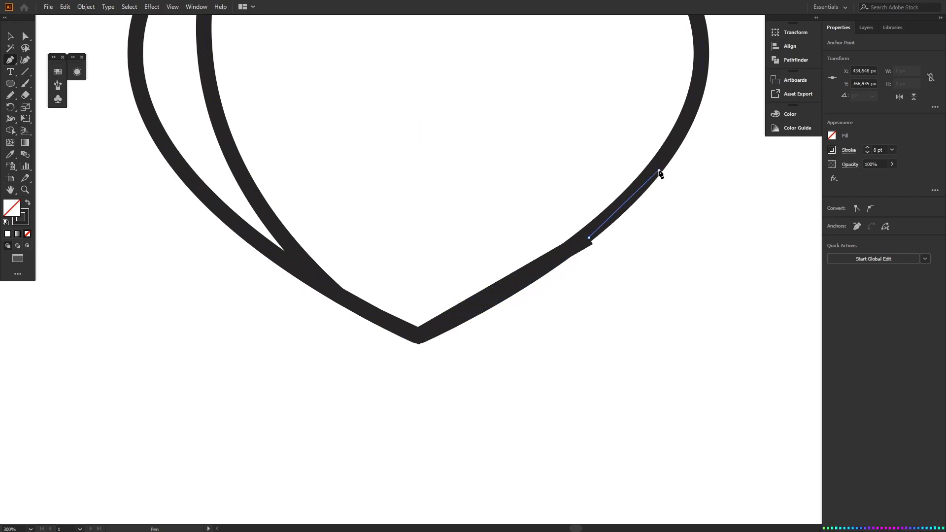
{"action": "left_click", "coordinate": [697, 86]}
{"action": "scroll", "coordinate": [704, 99], "scroll_direction": "up", "scroll_amount": 5}
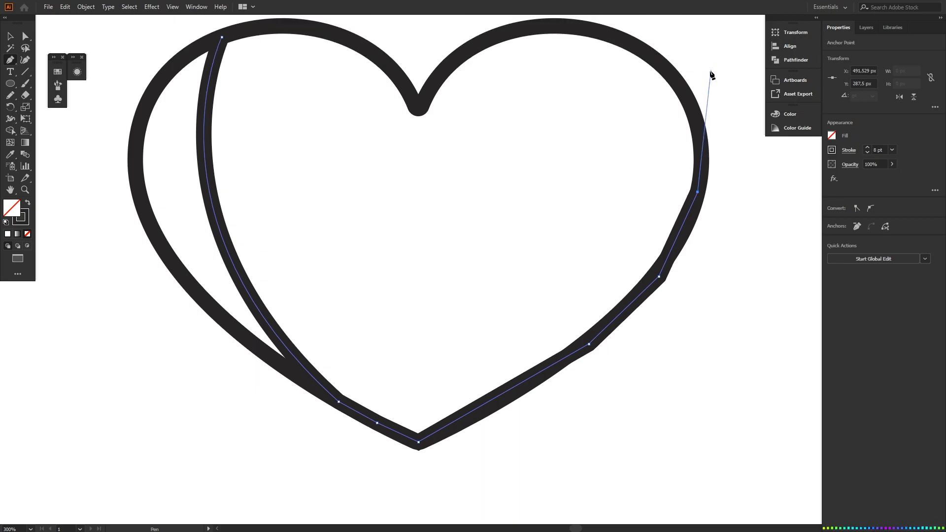
Extend the Pen path around the heart's right lobe and down into the upper notch, following the outline
{"action": "left_click", "coordinate": [692, 159]}
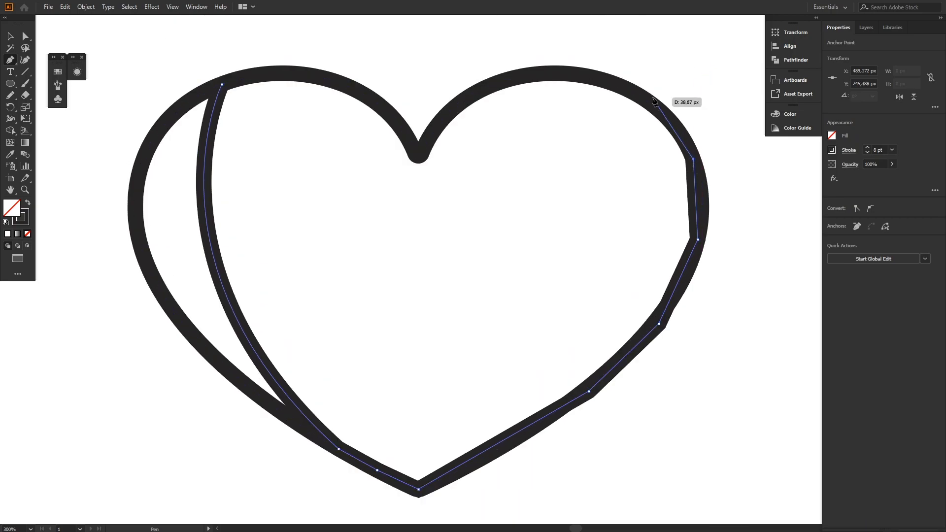
{"action": "left_click", "coordinate": [645, 100]}
{"action": "left_click", "coordinate": [563, 73]}
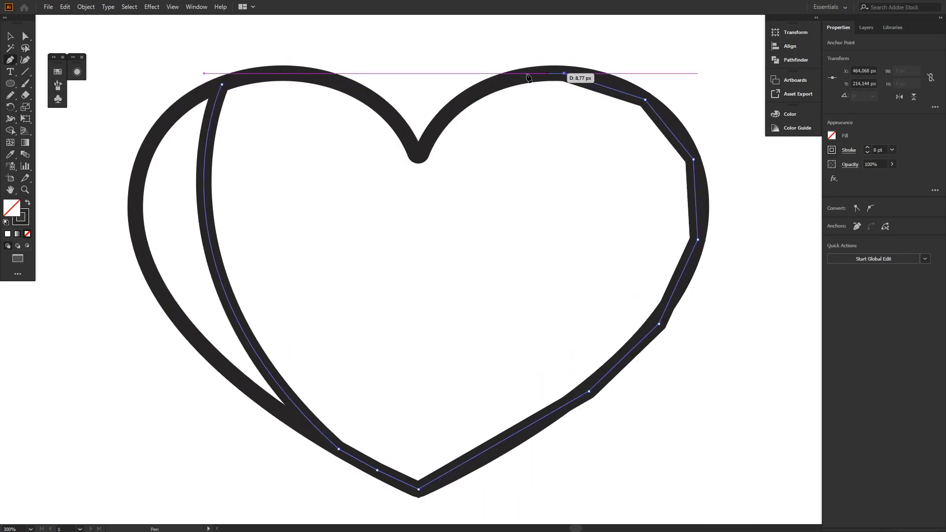
{"action": "left_click", "coordinate": [500, 83]}
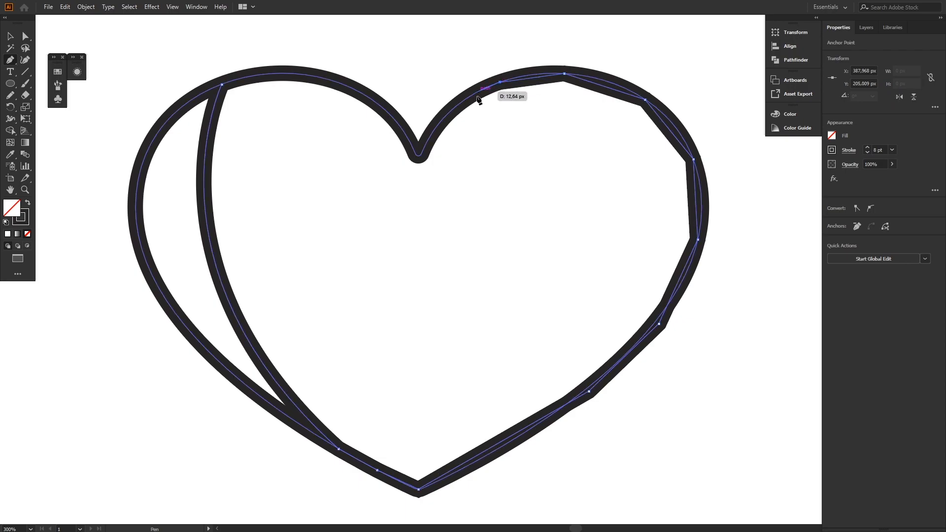
{"action": "left_click", "coordinate": [455, 106]}
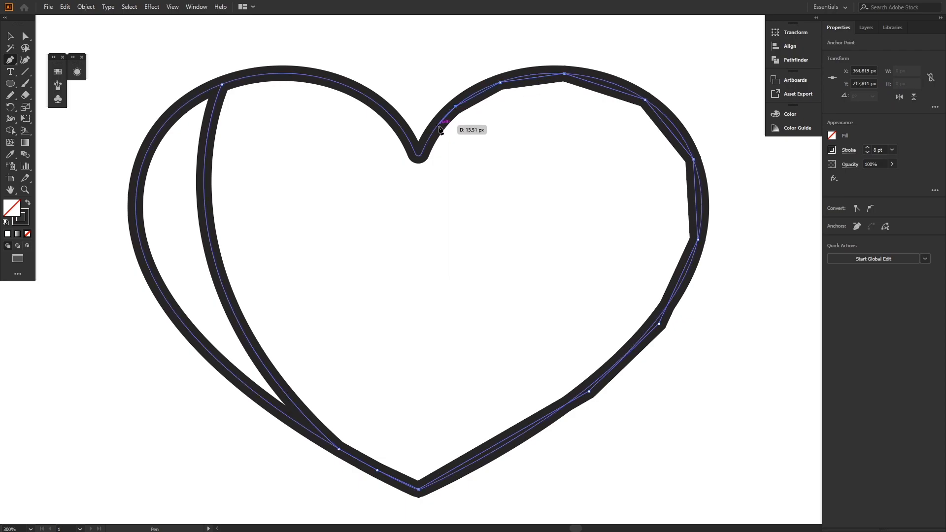
{"action": "left_click", "coordinate": [427, 143]}
{"action": "left_click", "coordinate": [415, 153]}
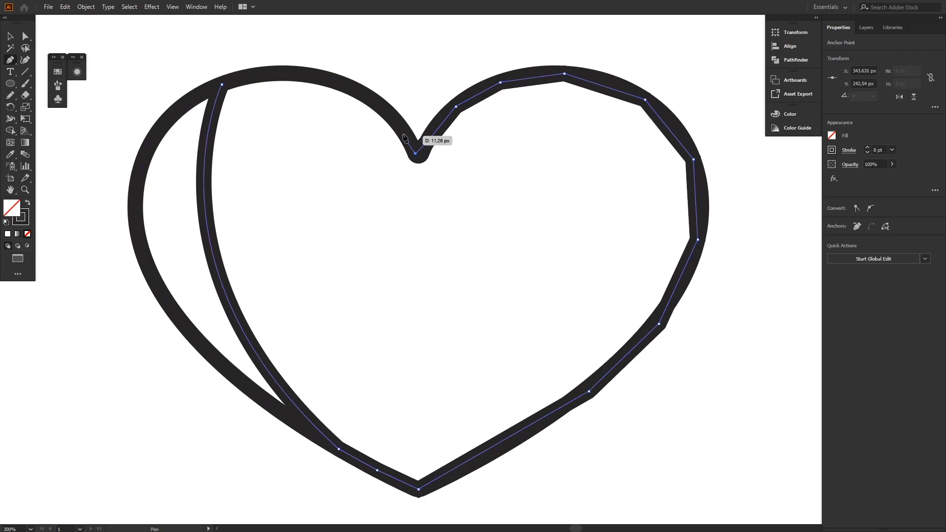
Trace the Pen path from the notch over the left lobe and close it at its starting anchor
{"action": "left_click", "coordinate": [391, 115]}
{"action": "left_click", "coordinate": [355, 90]}
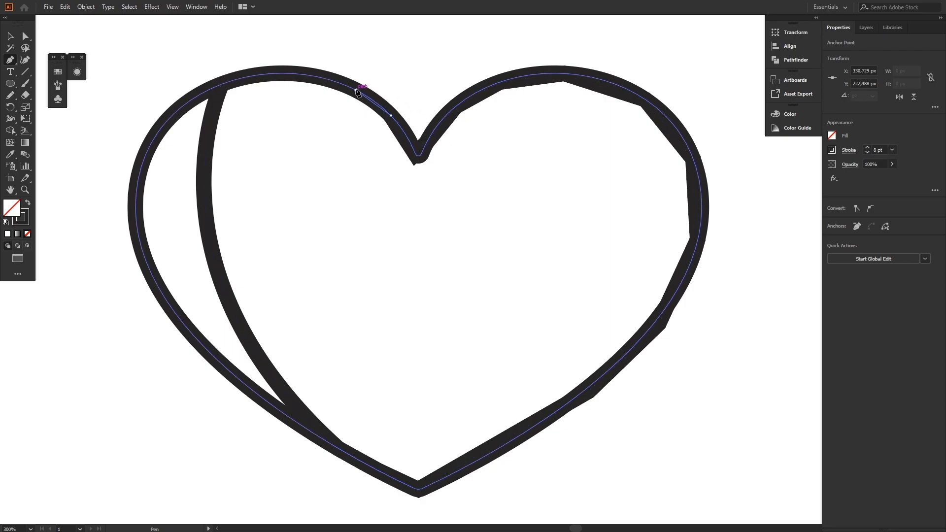
{"action": "left_click", "coordinate": [301, 75]}
{"action": "left_click", "coordinate": [247, 76]}
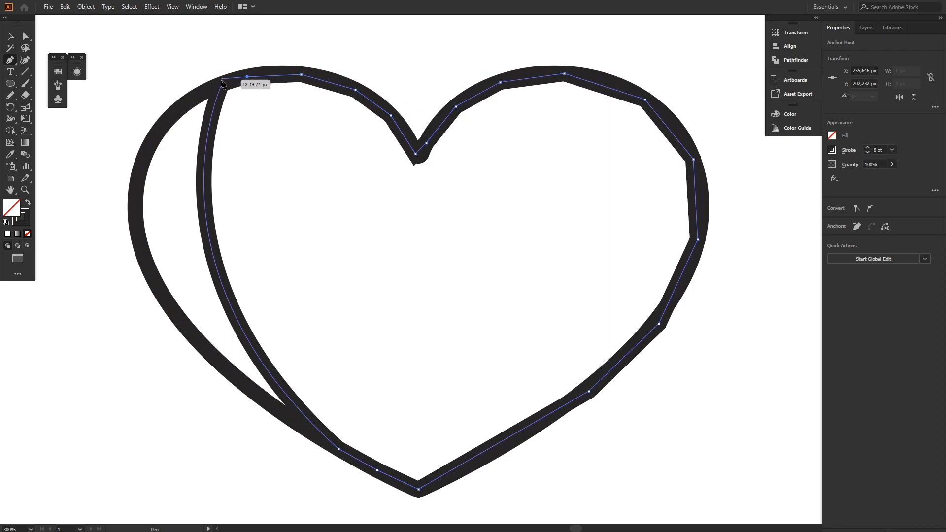
{"action": "left_click", "coordinate": [222, 84]}
{"action": "scroll", "coordinate": [391, 154], "scroll_direction": "down", "scroll_amount": 2}
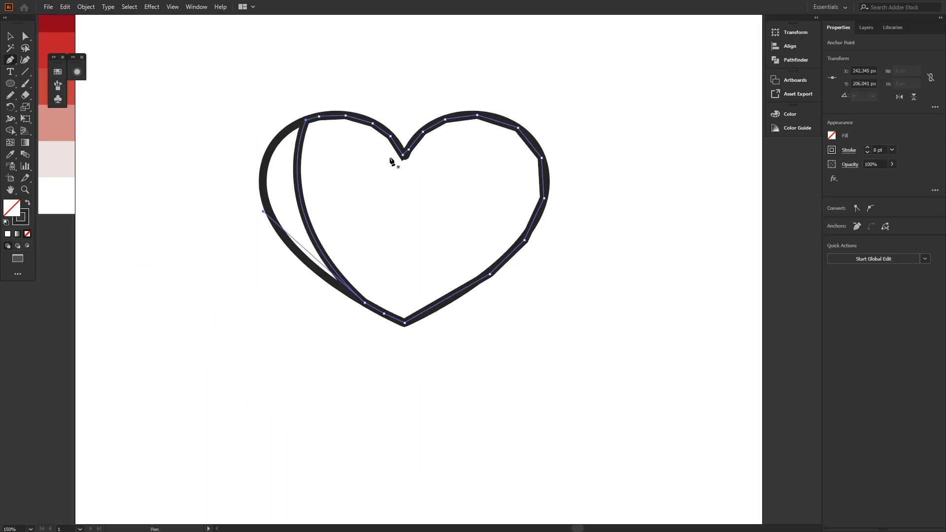
Remove the stroke from the closed inner shape and fill it with the palette's bright red using the Eyedropper
{"action": "left_click", "coordinate": [832, 151]}
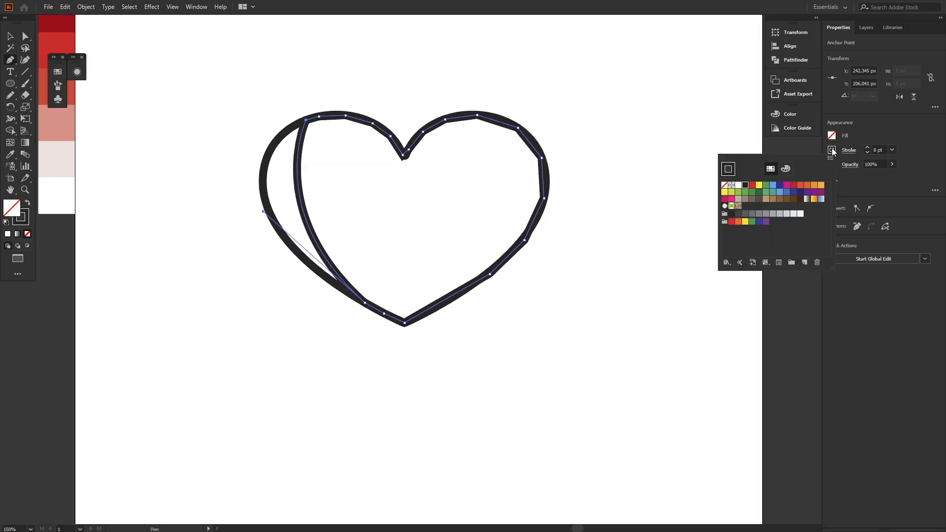
{"action": "left_click", "coordinate": [723, 185]}
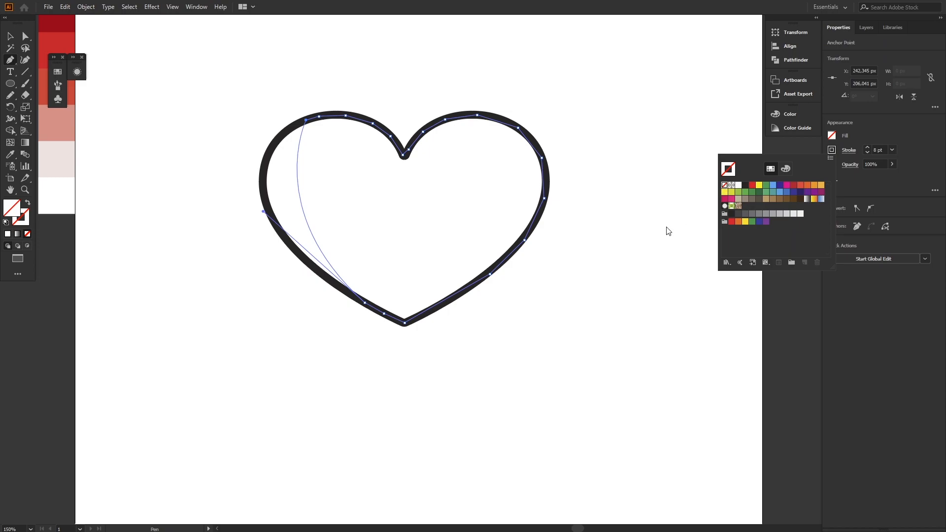
{"action": "scroll", "coordinate": [205, 217], "scroll_direction": "up", "scroll_amount": 2}
{"action": "left_click_drag", "start_coordinate": [205, 218], "coordinate": [259, 255]}
{"action": "scroll", "coordinate": [259, 256], "scroll_direction": "down", "scroll_amount": 1}
{"action": "scroll", "coordinate": [259, 256], "scroll_direction": "down", "scroll_amount": 1}
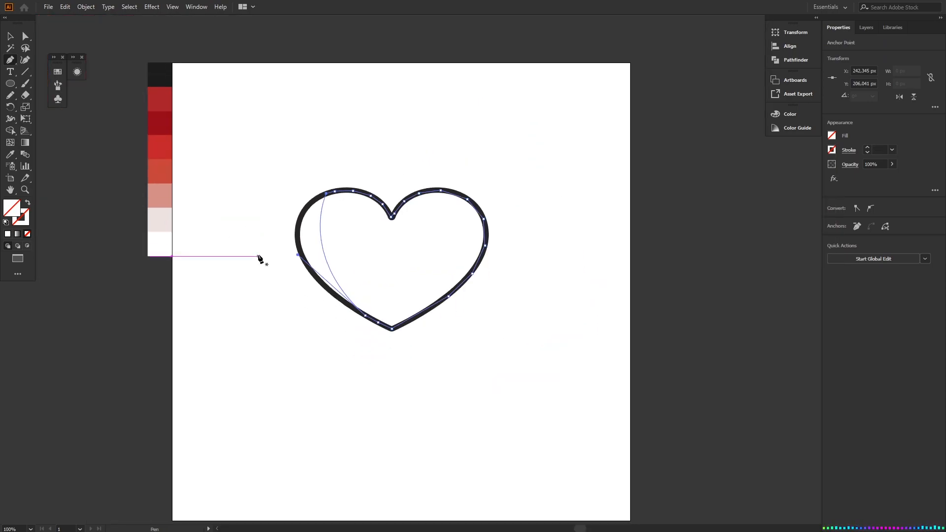
{"action": "scroll", "coordinate": [259, 257], "scroll_direction": "down", "scroll_amount": 1}
{"action": "key", "text": "i"}
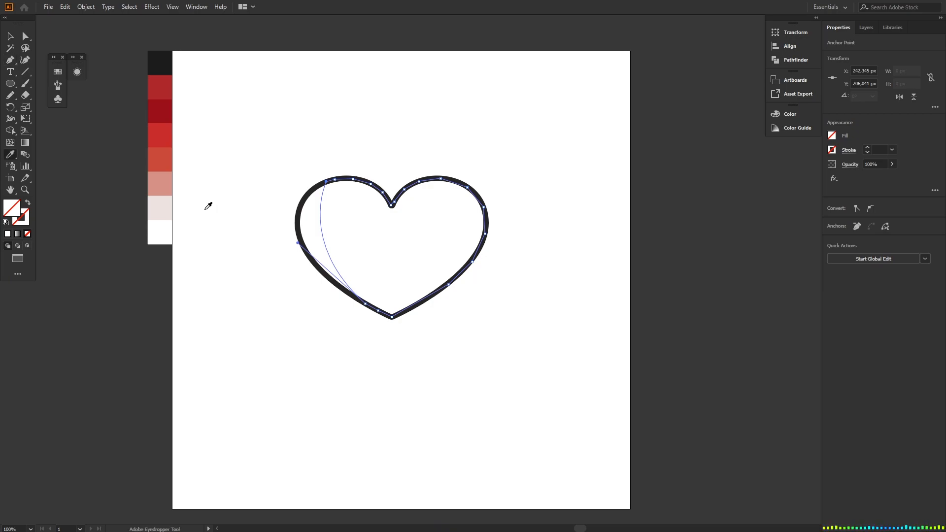
{"action": "left_click", "coordinate": [170, 135]}
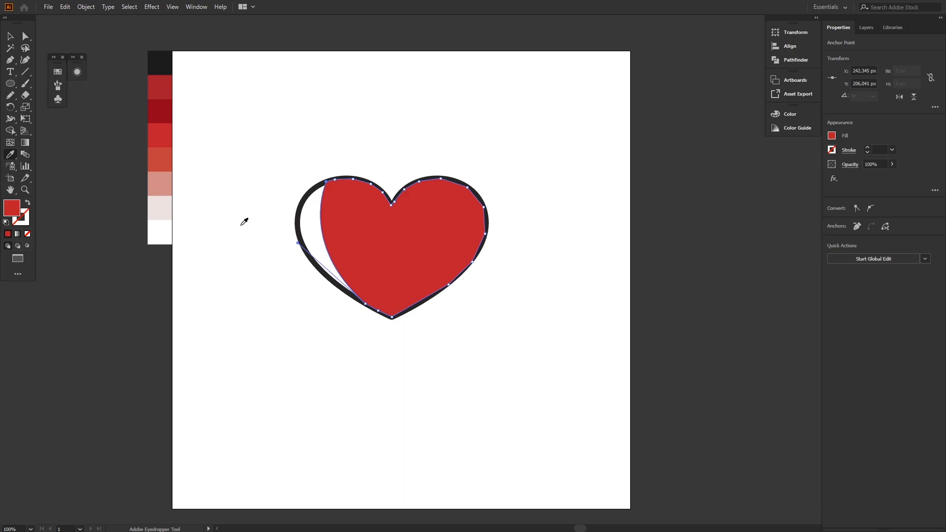
{"action": "key", "text": "v"}
{"action": "left_click", "coordinate": [243, 258]}
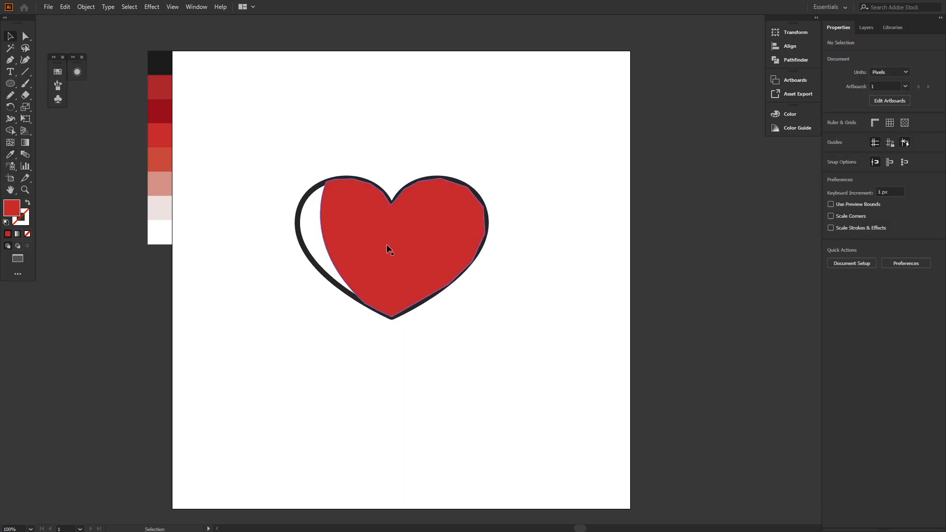
Send the red shape to the back, behind the heart's dark outline
{"action": "left_click", "coordinate": [409, 240]}
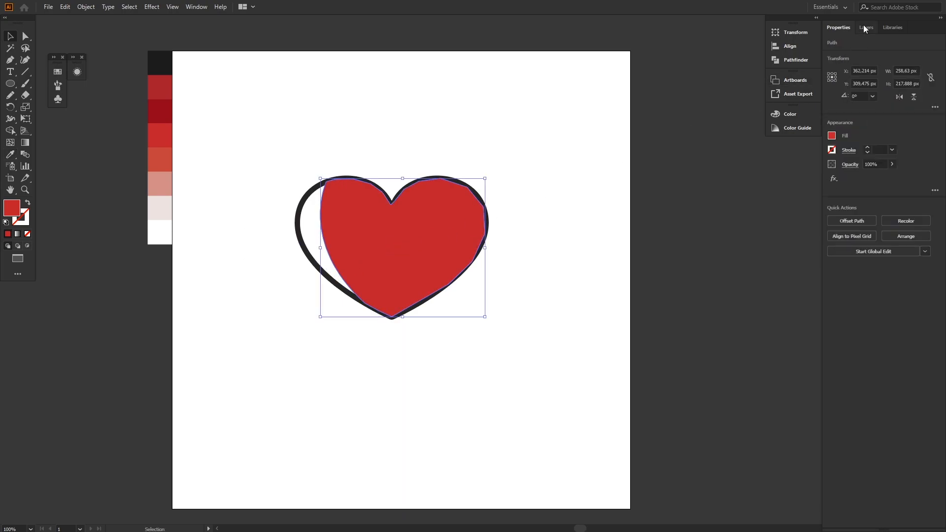
{"action": "key", "text": "a"}
{"action": "key", "text": "ctrl+shift+["}
{"action": "key", "text": "v"}
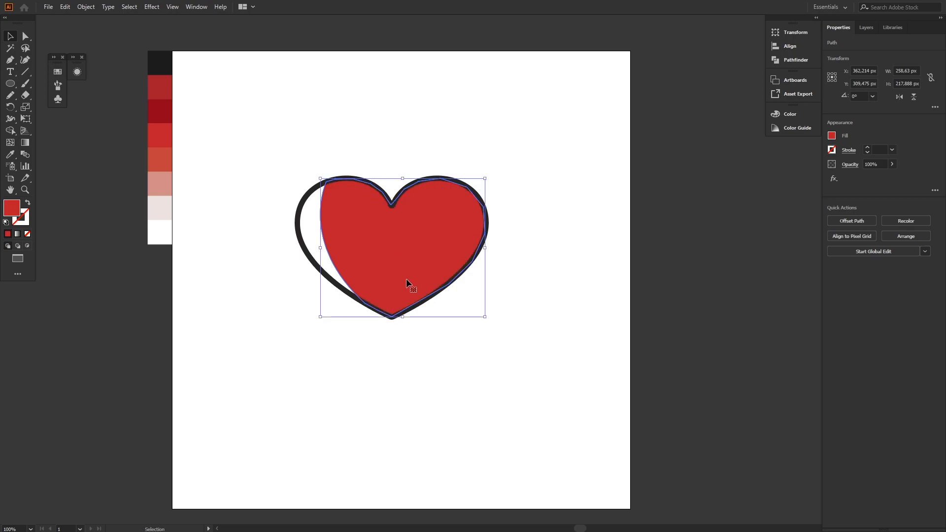
{"action": "left_click", "coordinate": [417, 339]}
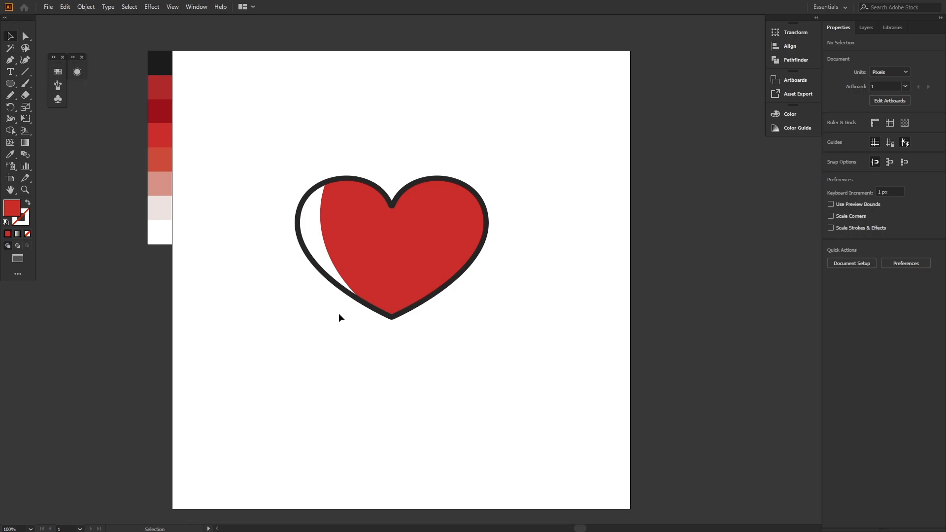
Set the heart outline's stroke color to #161616
{"action": "left_click", "coordinate": [320, 270]}
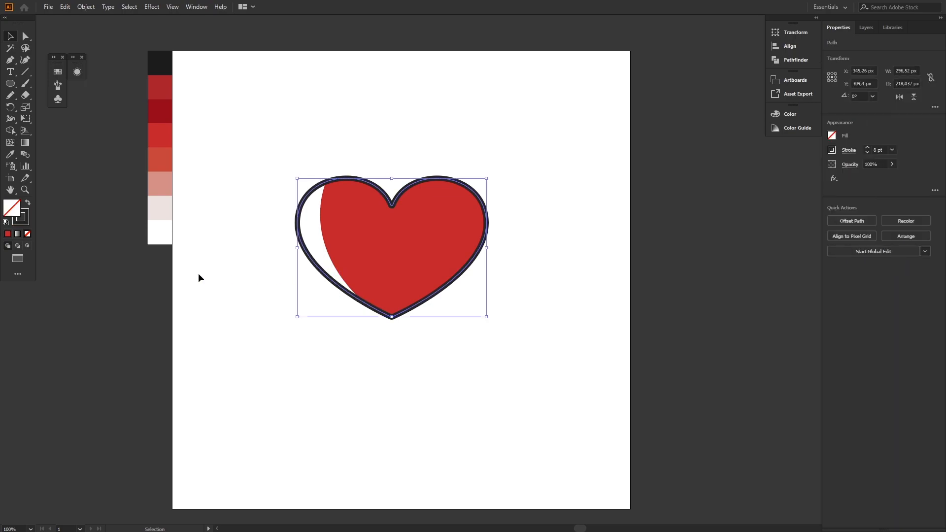
{"action": "double_click", "coordinate": [27, 221]}
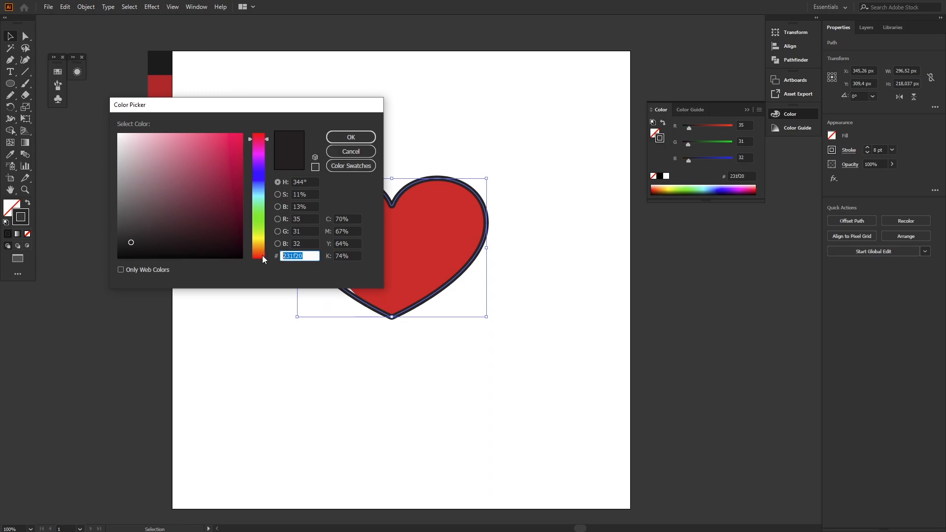
{"action": "type", "text": "161616"}
{"action": "left_click", "coordinate": [350, 137]}
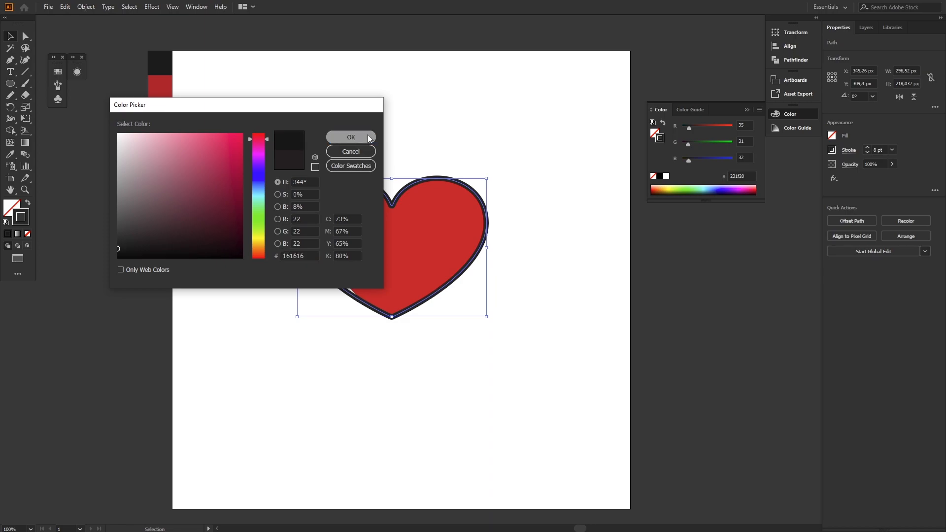
{"action": "left_click", "coordinate": [246, 261]}
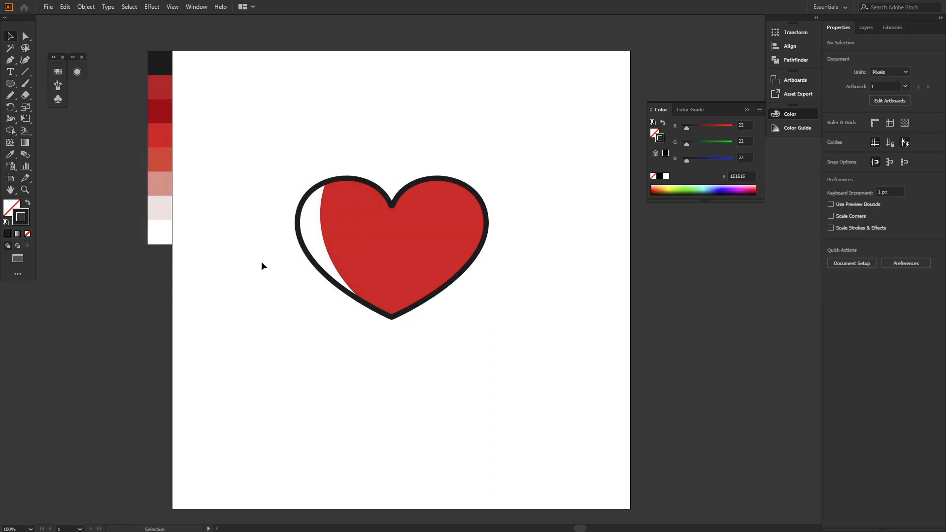
Start a second Pen path with a curved segment from the top of the heart's right lobe down to its lower right edge
{"action": "scroll", "coordinate": [262, 263], "scroll_direction": "up", "scroll_amount": 1}
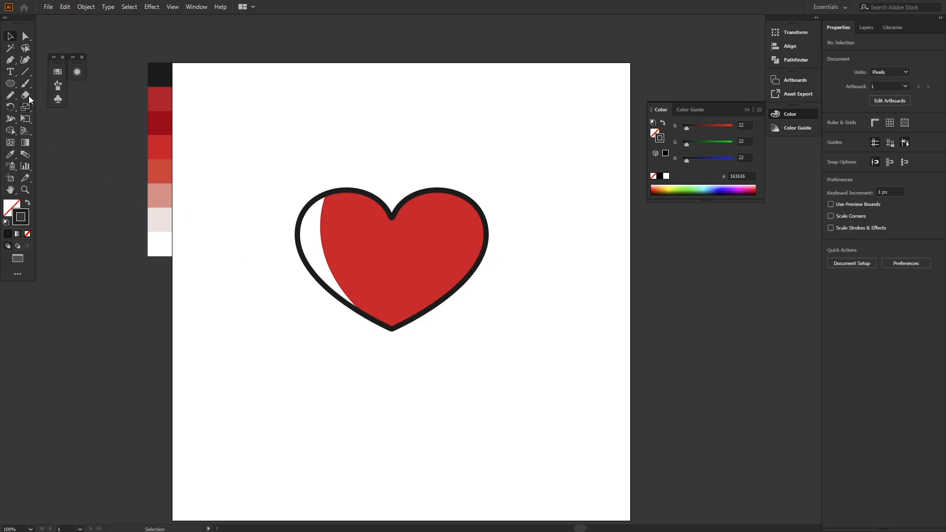
{"action": "left_click", "coordinate": [14, 63]}
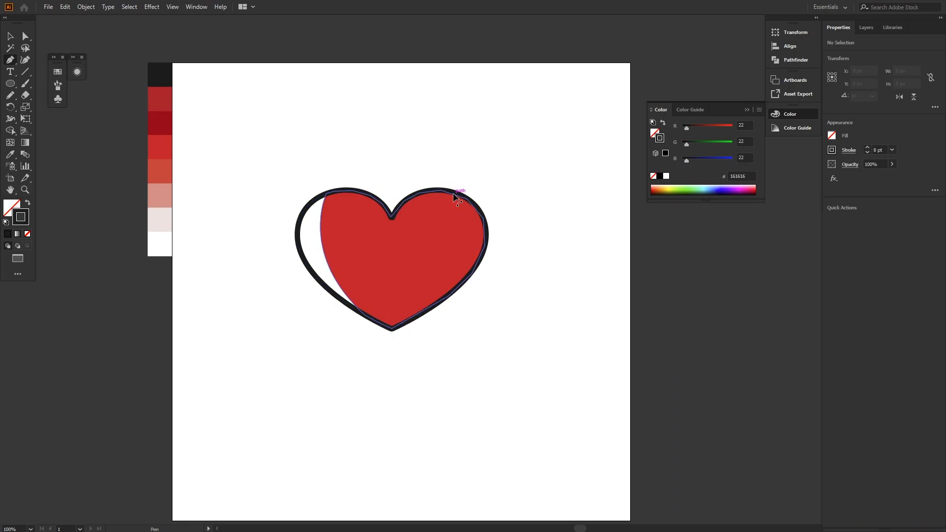
{"action": "scroll", "coordinate": [454, 193], "scroll_direction": "up", "scroll_amount": 4}
{"action": "left_click", "coordinate": [455, 188]}
{"action": "scroll", "coordinate": [468, 285], "scroll_direction": "down", "scroll_amount": 4}
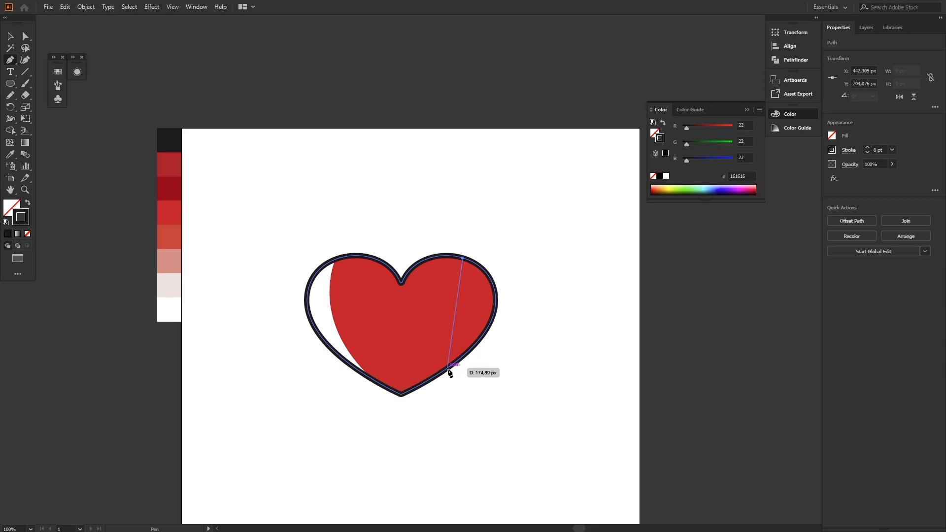
{"action": "mouse_move", "coordinate": [447, 368]}
{"action": "left_mouse_down"}
{"action": "mouse_move", "coordinate": [406, 427]}
{"action": "mouse_move", "coordinate": [389, 427]}
{"action": "left_mouse_up"}
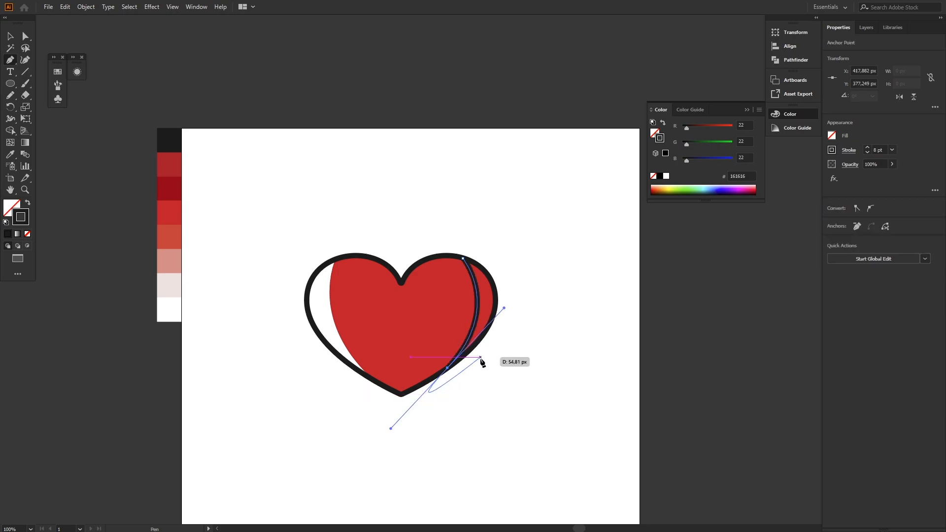
Continue the Pen path with short straight segments up along the heart's right outline and close it at the starting point
{"action": "scroll", "coordinate": [481, 358], "scroll_direction": "up", "scroll_amount": 2}
{"action": "left_click", "coordinate": [415, 379]}
{"action": "scroll", "coordinate": [420, 380], "scroll_direction": "up", "scroll_amount": 3}
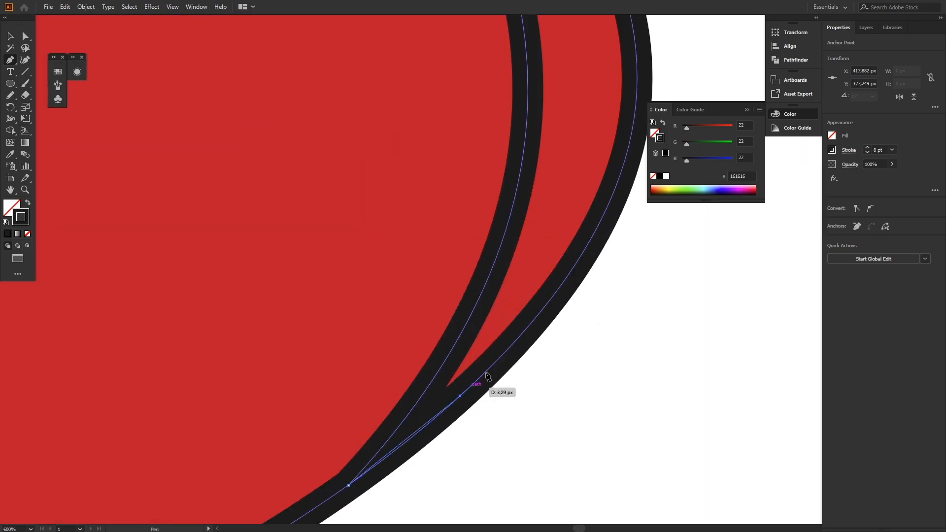
{"action": "left_click", "coordinate": [566, 278]}
{"action": "left_click", "coordinate": [626, 156]}
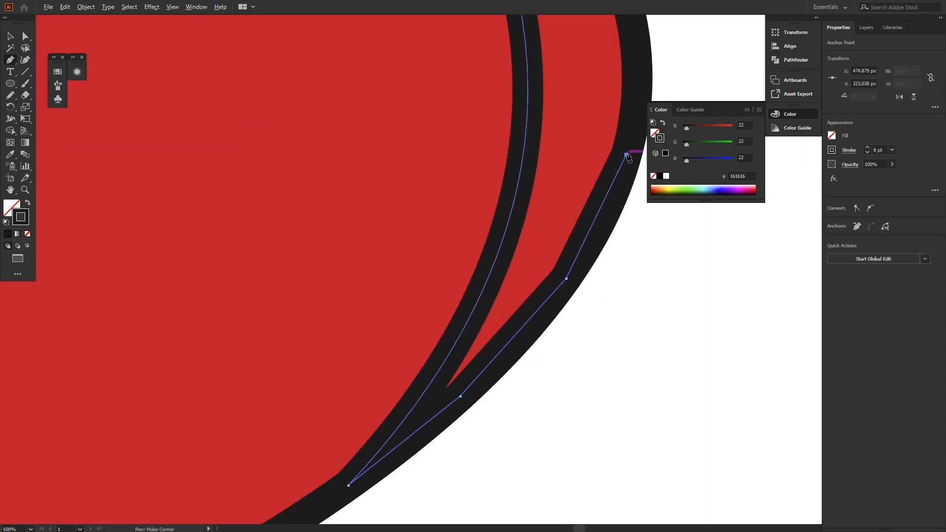
{"action": "scroll", "coordinate": [626, 155], "scroll_direction": "down", "scroll_amount": 2}
{"action": "scroll", "coordinate": [631, 197], "scroll_direction": "up", "scroll_amount": 3}
{"action": "left_click", "coordinate": [631, 212]}
{"action": "left_click", "coordinate": [612, 153]}
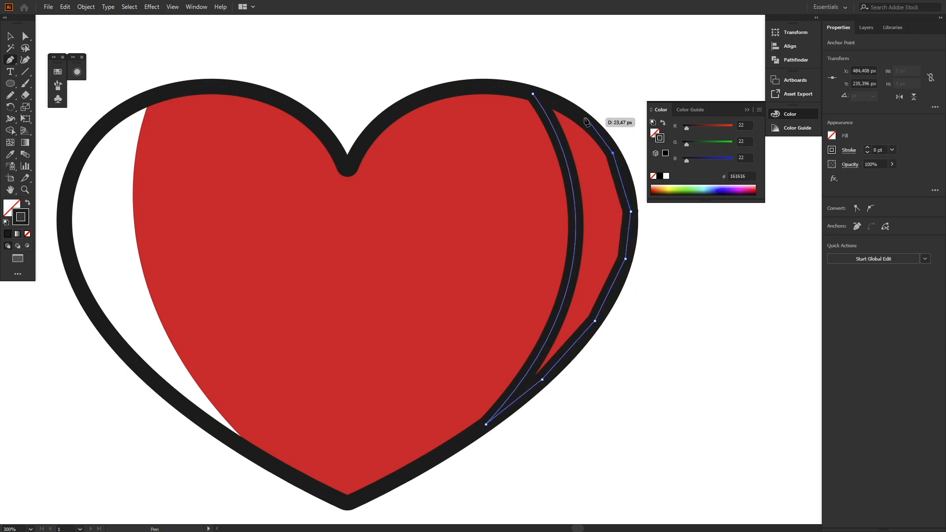
{"action": "left_click", "coordinate": [579, 116]}
{"action": "left_click", "coordinate": [544, 98]}
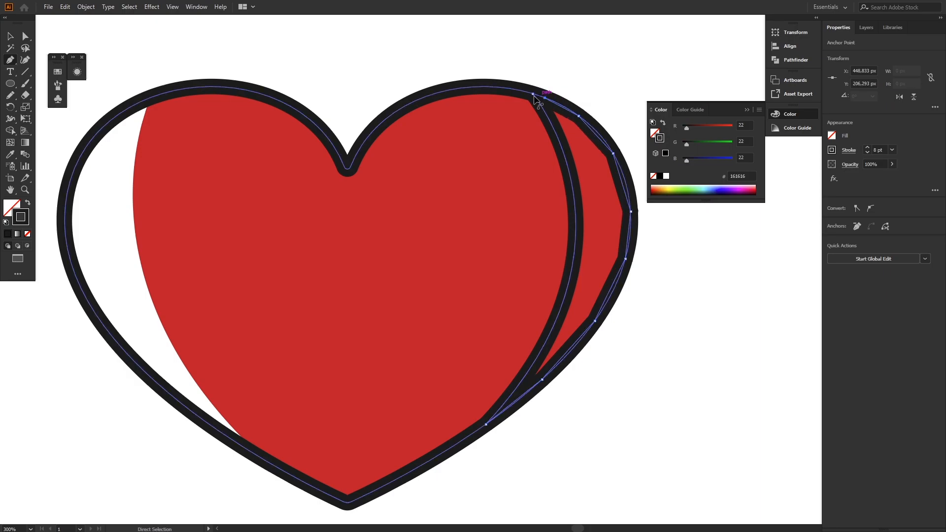
{"action": "left_click", "coordinate": [534, 95]}
Remove the crescent shape's stroke and fill it with the palette's darkest red using the Eyedropper
{"action": "key", "text": "ctrl+minus"}
{"action": "key", "text": "ctrl+minus"}
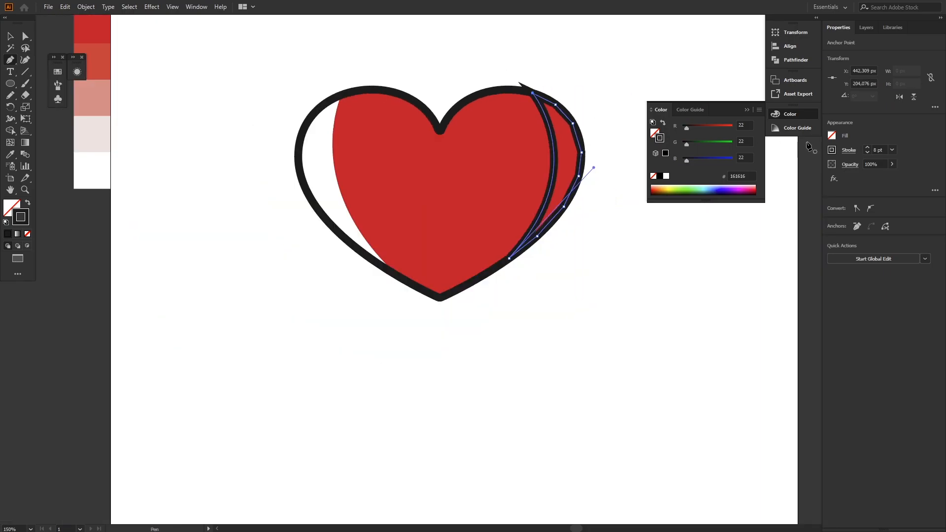
{"action": "left_click", "coordinate": [831, 150]}
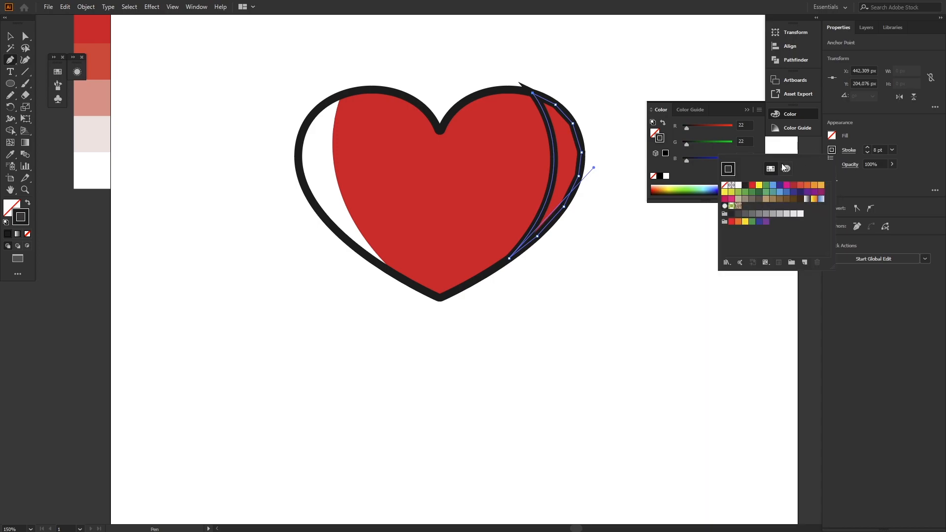
{"action": "left_click", "coordinate": [725, 185]}
{"action": "left_click", "coordinate": [534, 279]}
{"action": "key", "text": "v"}
{"action": "left_click", "coordinate": [532, 279]}
{"action": "scroll", "coordinate": [532, 280], "scroll_direction": "up", "scroll_amount": 8}
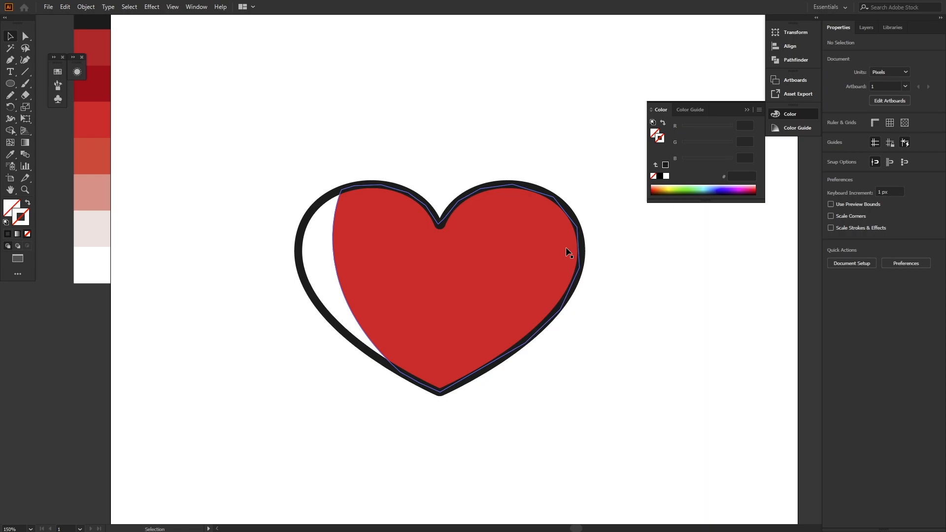
{"action": "left_click", "coordinate": [551, 261]}
{"action": "scroll", "coordinate": [552, 261], "scroll_direction": "down", "scroll_amount": 2}
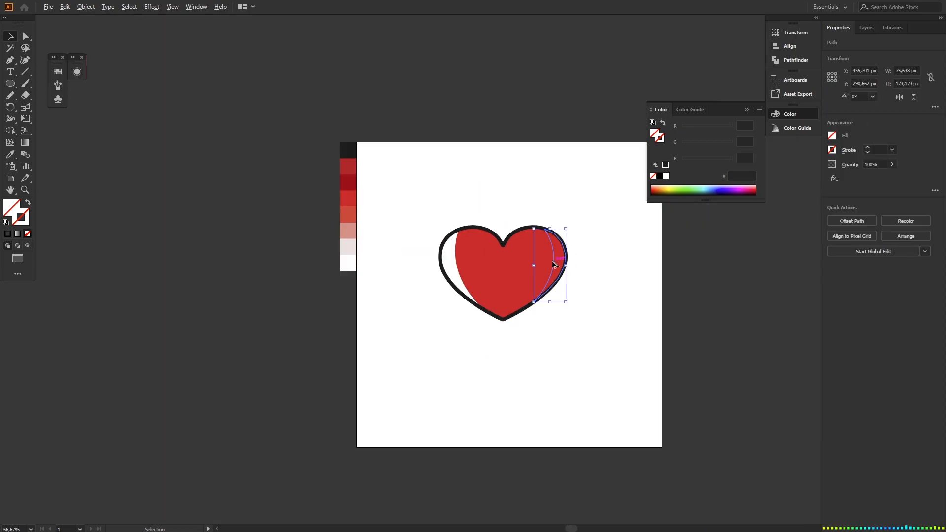
{"action": "key", "text": "i"}
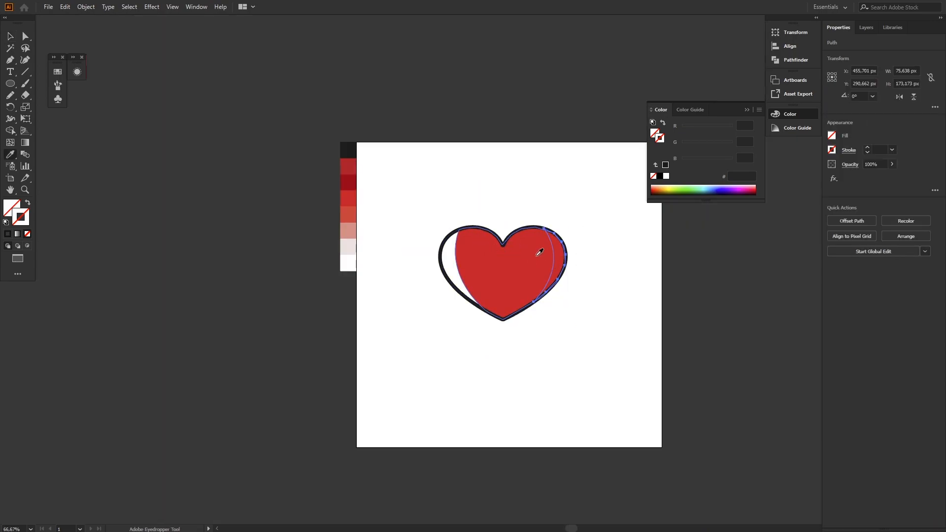
{"action": "left_click", "coordinate": [350, 183]}
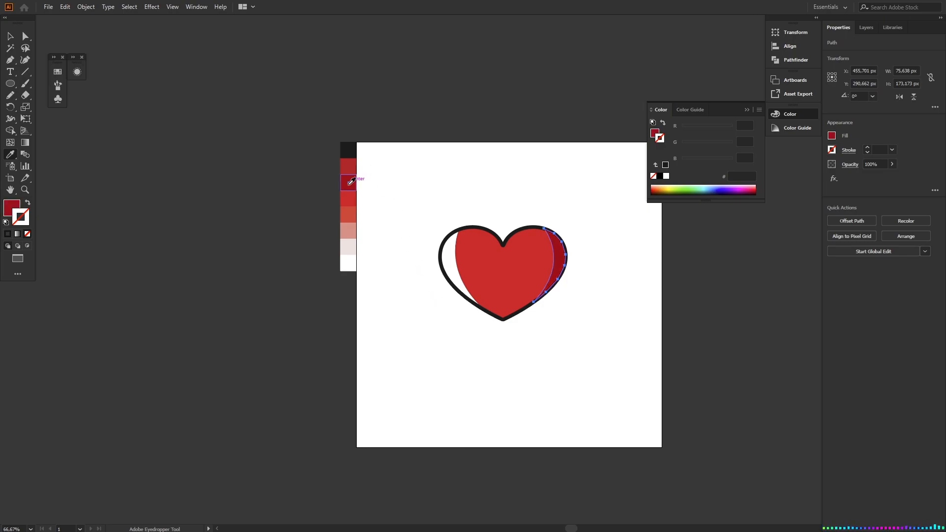
Send the dark red crescent backward so it sits behind the heart's thick outline
{"action": "key", "text": "v"}
{"action": "left_click", "coordinate": [435, 324]}
{"action": "scroll", "coordinate": [507, 280], "scroll_direction": "up", "scroll_amount": 2}
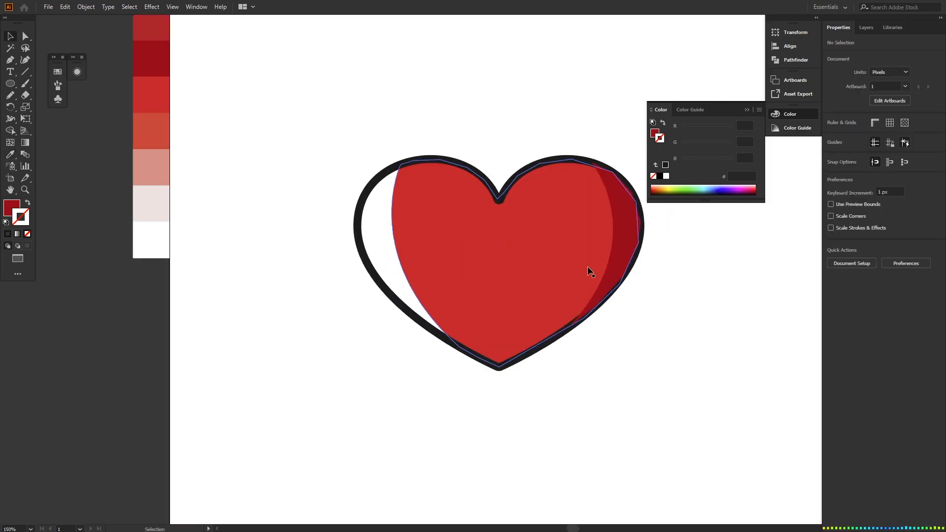
{"action": "left_click", "coordinate": [626, 228]}
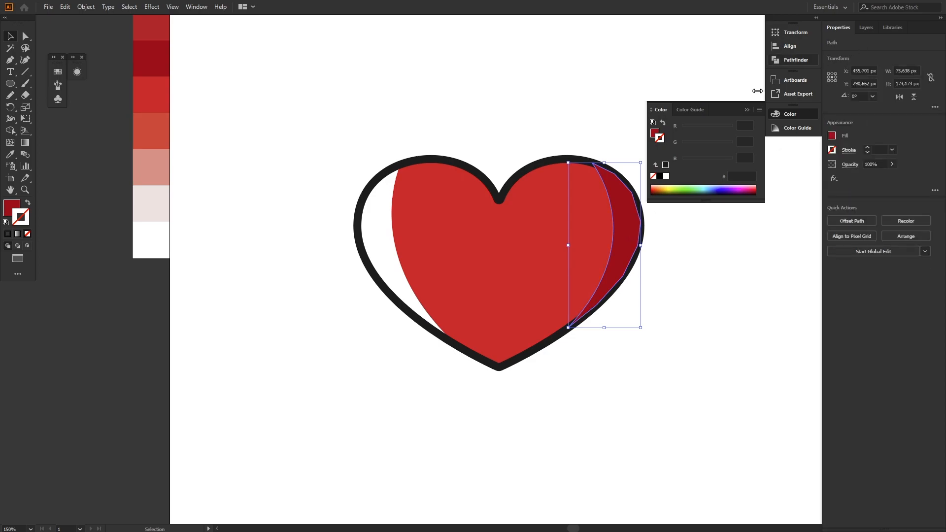
{"action": "key", "text": "ctrl+bracketleft"}
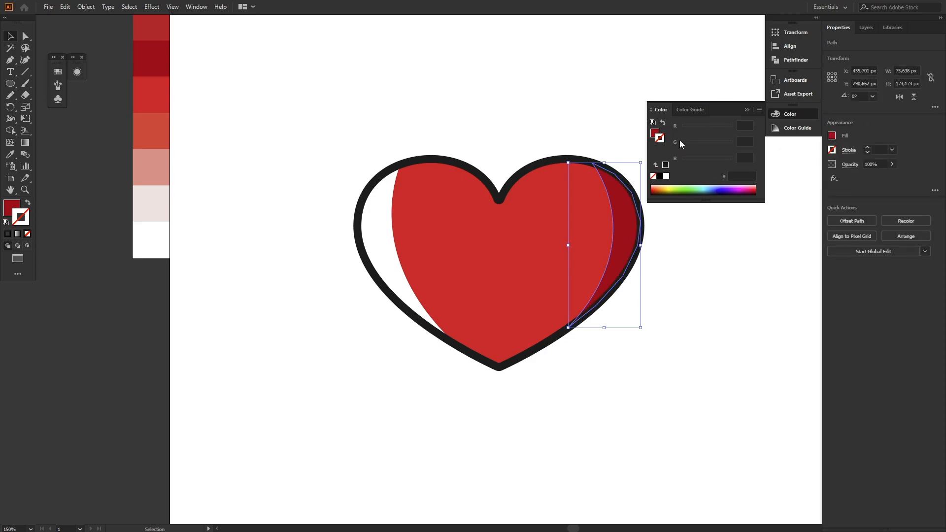
{"action": "left_click", "coordinate": [645, 345]}
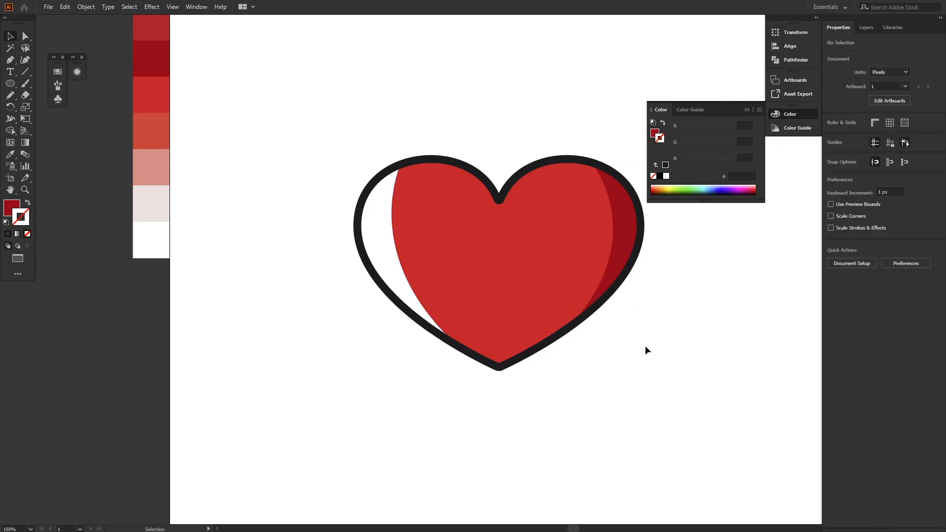
Duplicate the heart outline toward the lower left and scale the copy down to about 80 by 59 px
{"action": "scroll", "coordinate": [682, 274], "scroll_direction": "right", "scroll_amount": 2}
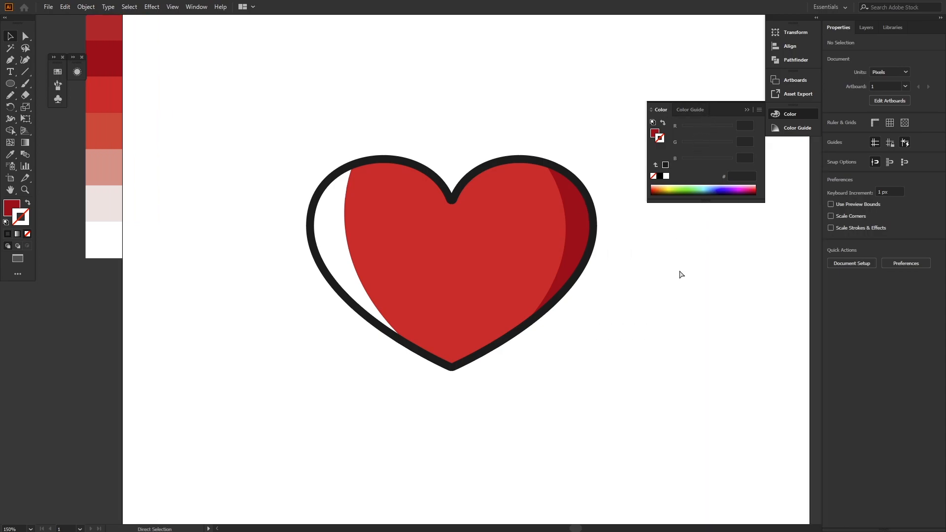
{"action": "scroll", "coordinate": [617, 282], "scroll_direction": "down", "scroll_amount": 1}
{"action": "scroll", "coordinate": [617, 283], "scroll_direction": "up", "scroll_amount": 1}
{"action": "key", "text": "a"}
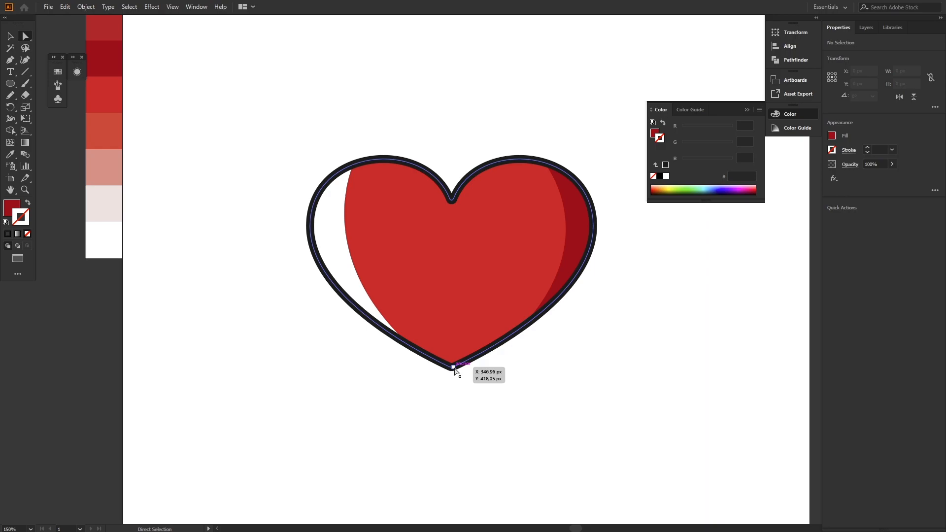
{"action": "left_click", "coordinate": [453, 367]}
{"action": "left_click", "coordinate": [379, 329]}
{"action": "key", "text": "v"}
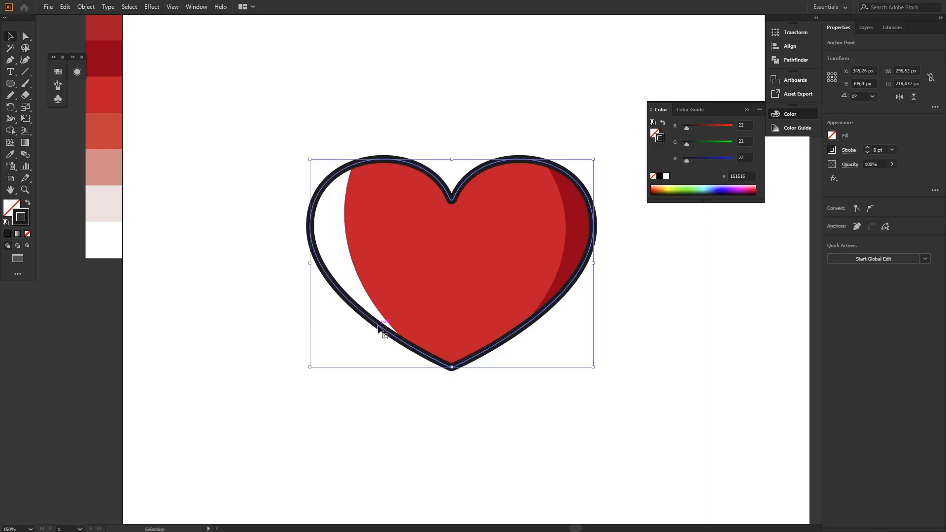
{"action": "left_click_drag", "start_coordinate": [378, 326], "coordinate": [269, 397]}
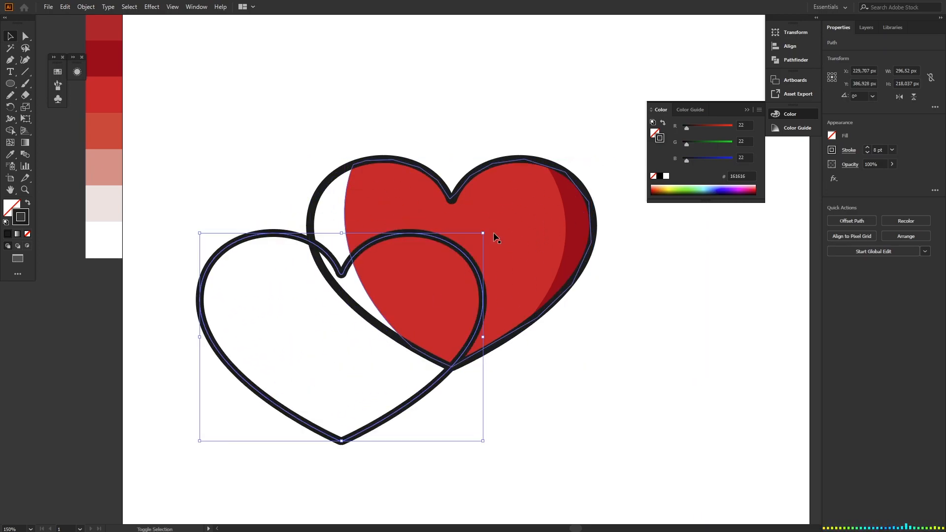
{"action": "left_click_drag", "start_coordinate": [484, 233], "coordinate": [394, 308]}
Remove the small heart's stroke and fill it with the muted red directly below black in the palette
{"action": "left_click", "coordinate": [831, 150]}
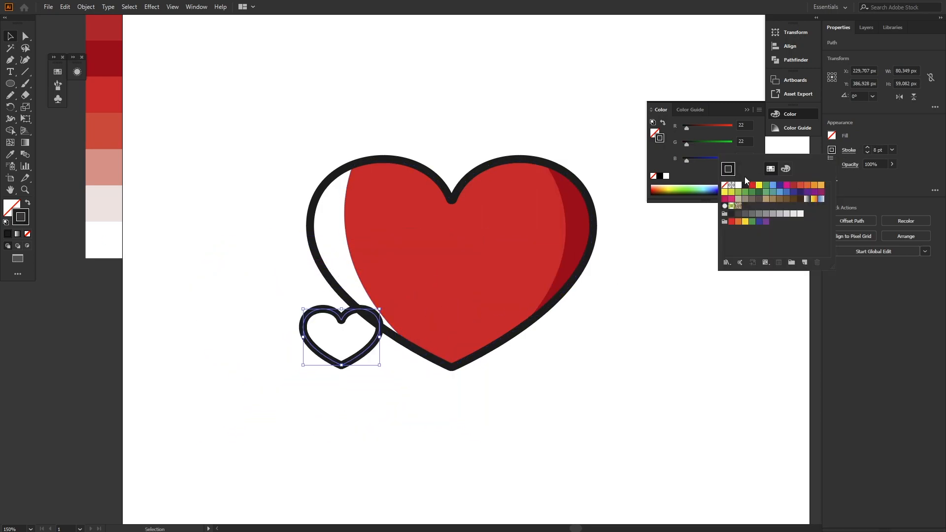
{"action": "left_click", "coordinate": [724, 185]}
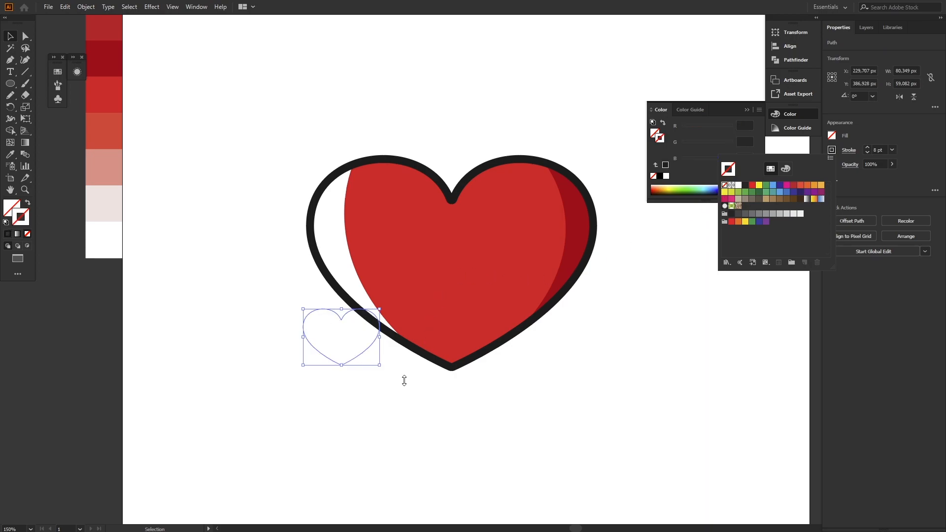
{"action": "scroll", "coordinate": [406, 371], "scroll_direction": "down", "scroll_amount": 2}
{"action": "key", "text": "i"}
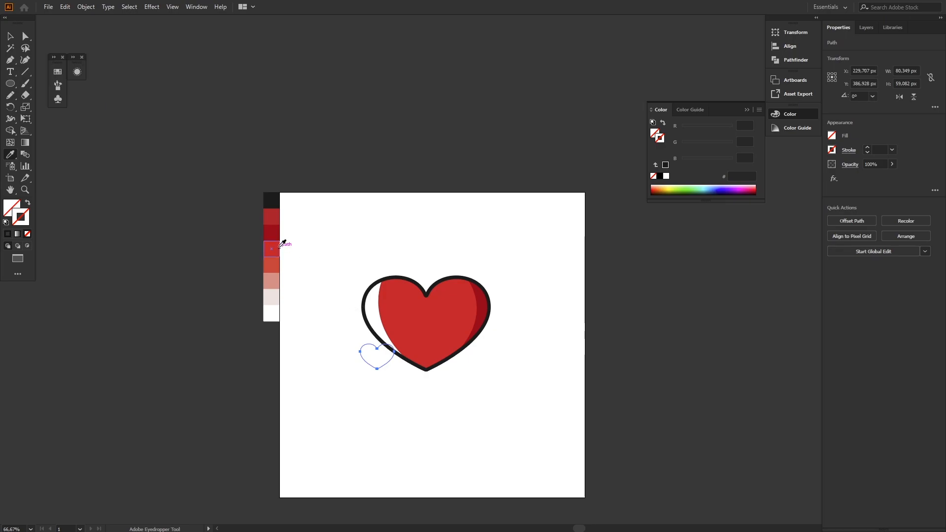
{"action": "left_click", "coordinate": [271, 217]}
Move the small heart to the large heart's vertical centerline, below the notch, and enlarge it slightly
{"action": "key", "text": "v"}
{"action": "left_click_drag", "start_coordinate": [385, 365], "coordinate": [421, 331]}
{"action": "scroll", "coordinate": [434, 331], "scroll_direction": "up", "scroll_amount": 4}
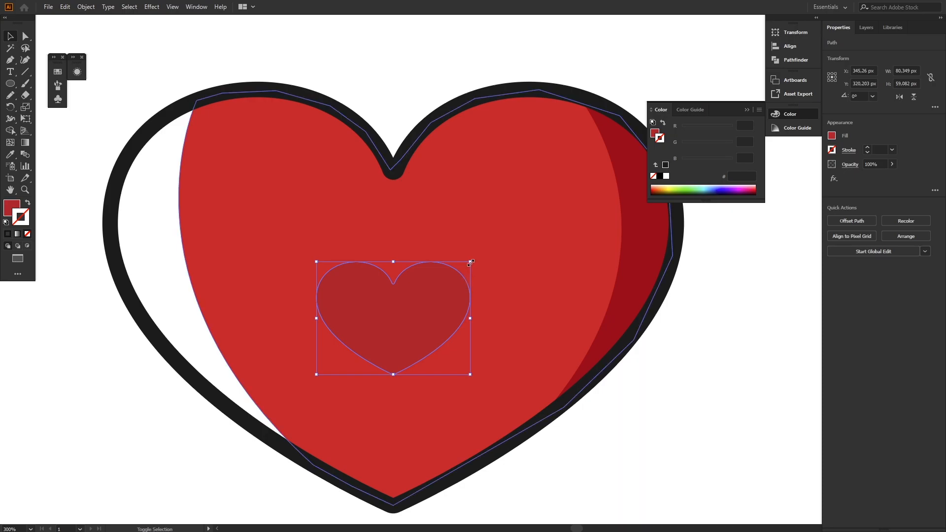
{"action": "left_click_drag", "start_coordinate": [470, 262], "coordinate": [502, 245]}
{"action": "left_click", "coordinate": [672, 421]}
{"action": "key", "text": "ctrl+minus"}
{"action": "key", "text": "ctrl+minus"}
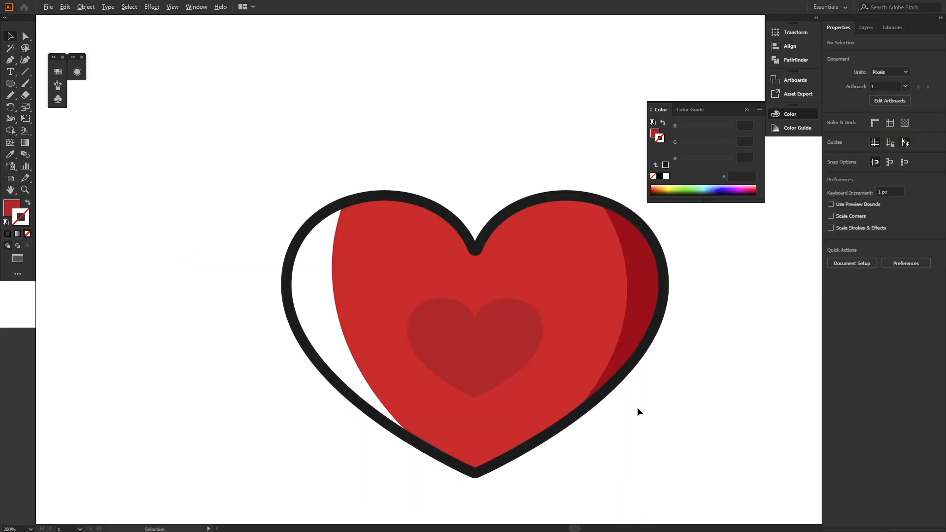
Draw a circle about 19 px wide, duplicate it horizontally, and place the pair as eyes on the small heart
{"action": "scroll", "coordinate": [636, 401], "scroll_direction": "down", "scroll_amount": 2}
{"action": "scroll", "coordinate": [630, 392], "scroll_direction": "right", "scroll_amount": 2}
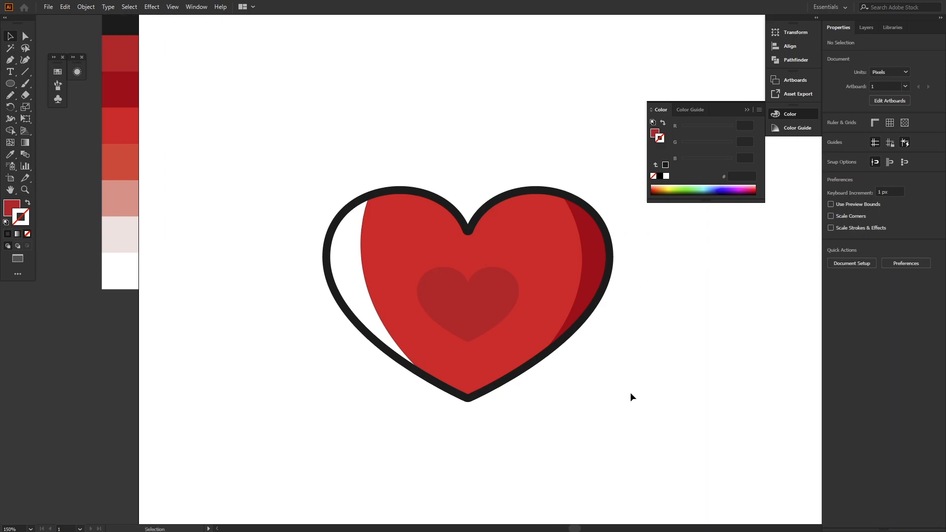
{"action": "key", "text": "ctrl+minus"}
{"action": "scroll", "coordinate": [617, 383], "scroll_direction": "right", "scroll_amount": 2}
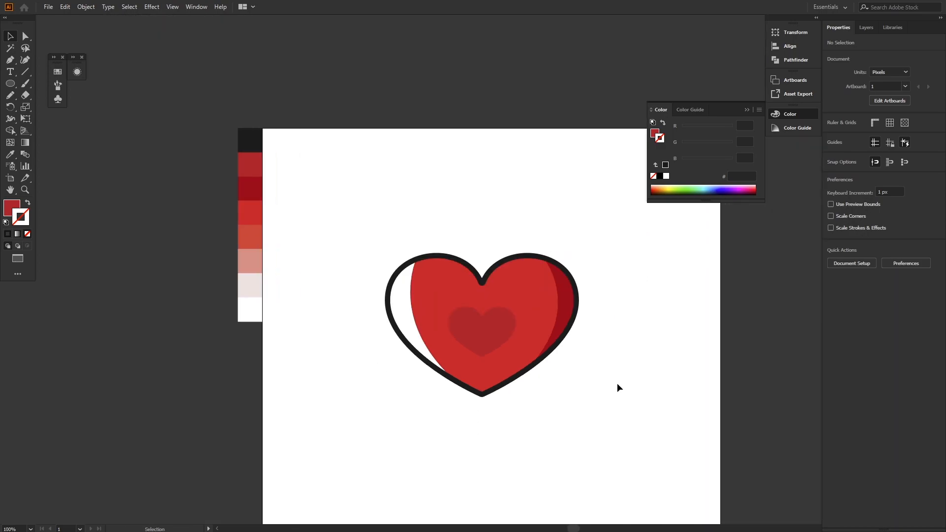
{"action": "key", "text": "l"}
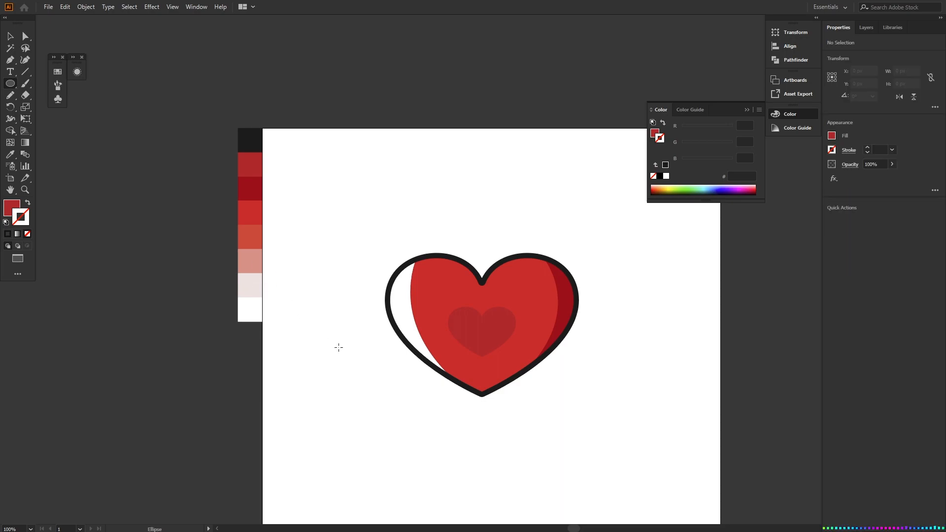
{"action": "left_click_drag", "start_coordinate": [349, 365], "coordinate": [382, 365]}
{"action": "key", "text": "v"}
{"action": "left_click", "coordinate": [349, 365]}
{"action": "left_click", "coordinate": [383, 368], "text": "shift"}
{"action": "left_click_drag", "start_coordinate": [383, 368], "coordinate": [497, 327]}
Change the fill of both eye circles to #161616
{"action": "left_click", "coordinate": [833, 136]}
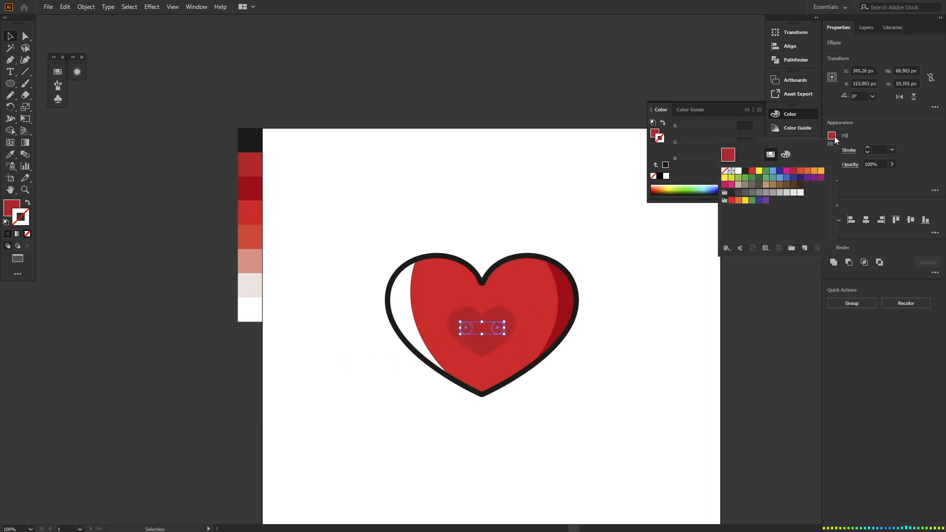
{"action": "left_click", "coordinate": [744, 172]}
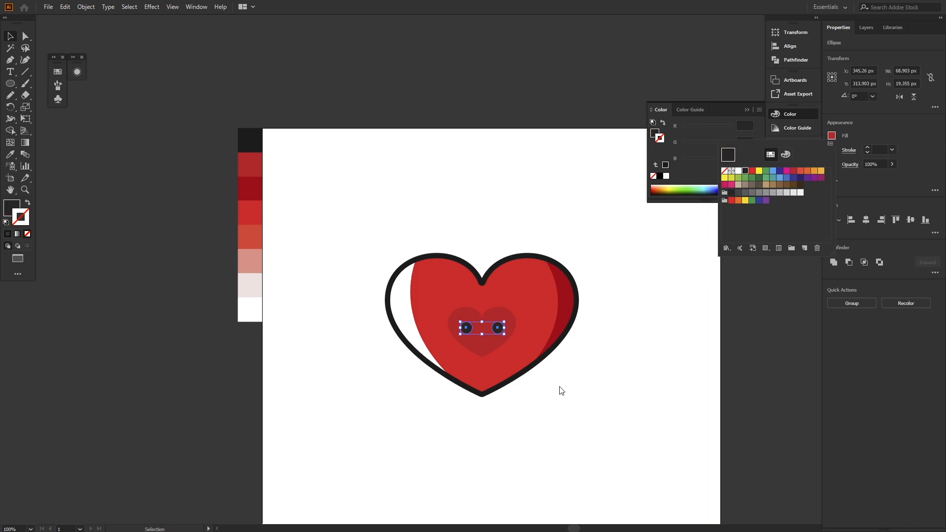
{"action": "left_click", "coordinate": [624, 227]}
{"action": "double_click", "coordinate": [11, 212]}
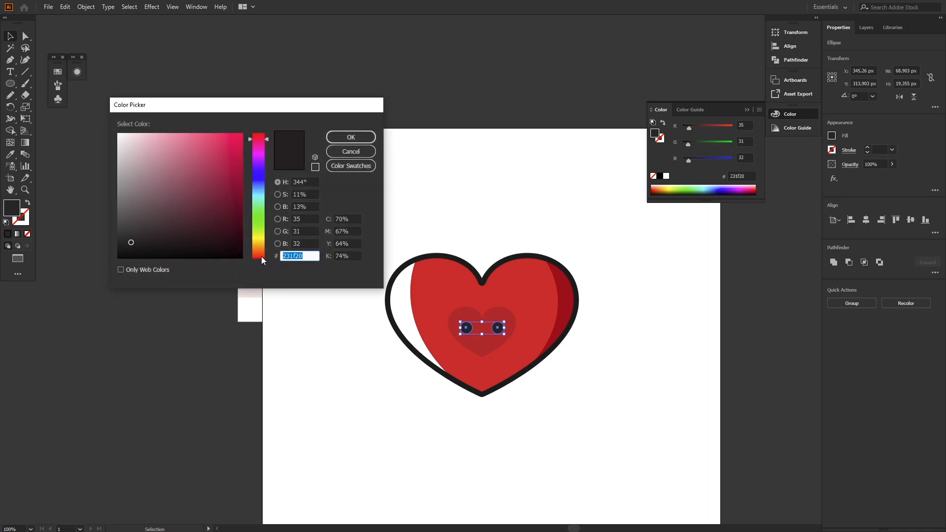
{"action": "type", "text": "1616"}
{"action": "left_click", "coordinate": [351, 139]}
{"action": "left_click", "coordinate": [443, 409]}
Select both eye circles and scale them down slightly about their shared center
{"action": "scroll", "coordinate": [496, 340], "scroll_direction": "up", "scroll_amount": 4}
{"action": "left_click", "coordinate": [381, 307]}
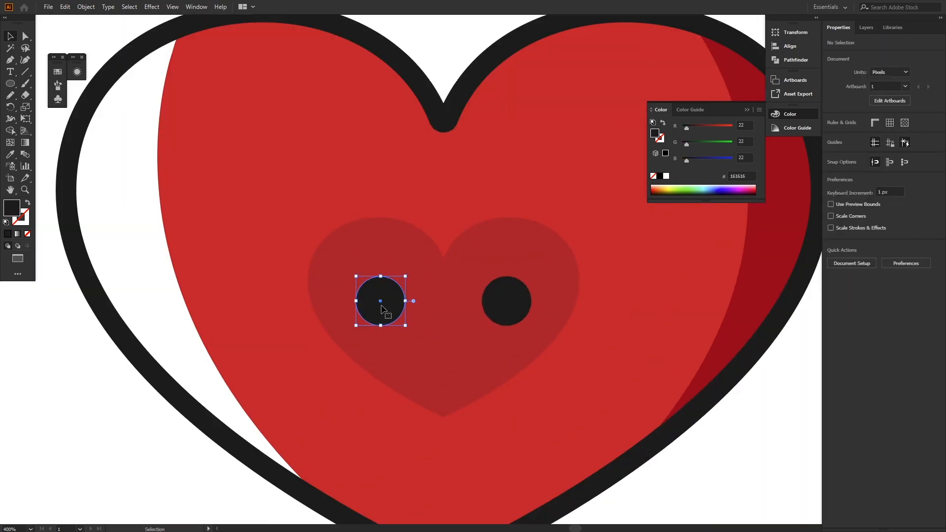
{"action": "left_click", "coordinate": [516, 308], "text": "shift"}
{"action": "left_click_drag", "start_coordinate": [532, 276], "coordinate": [531, 279]}
{"action": "left_click", "coordinate": [342, 386]}
Move the two eye circles farther apart and slightly lower on the small heart
{"action": "left_click", "coordinate": [389, 308]}
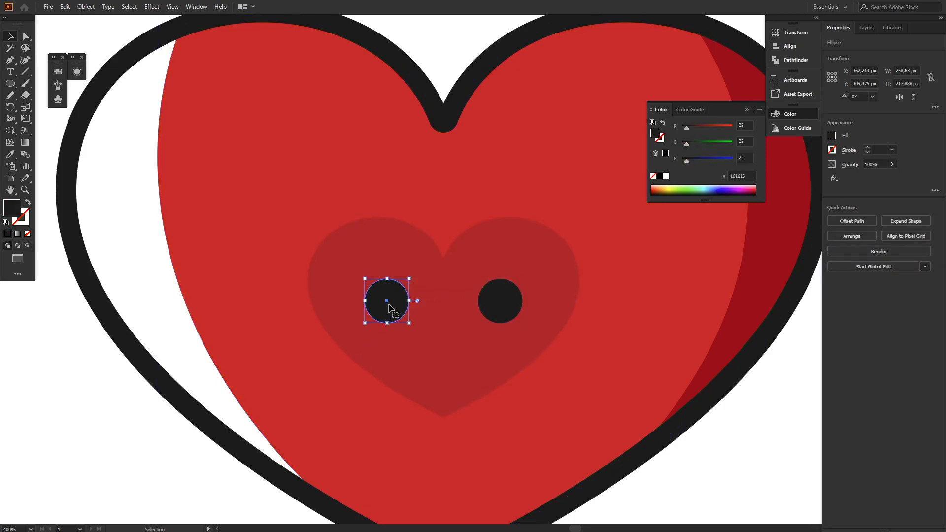
{"action": "left_click_drag", "start_coordinate": [389, 309], "coordinate": [368, 320]}
{"action": "left_click_drag", "start_coordinate": [506, 301], "coordinate": [526, 322]}
{"action": "left_click", "coordinate": [721, 460]}
{"action": "scroll", "coordinate": [472, 338], "scroll_direction": "down", "scroll_amount": 2}
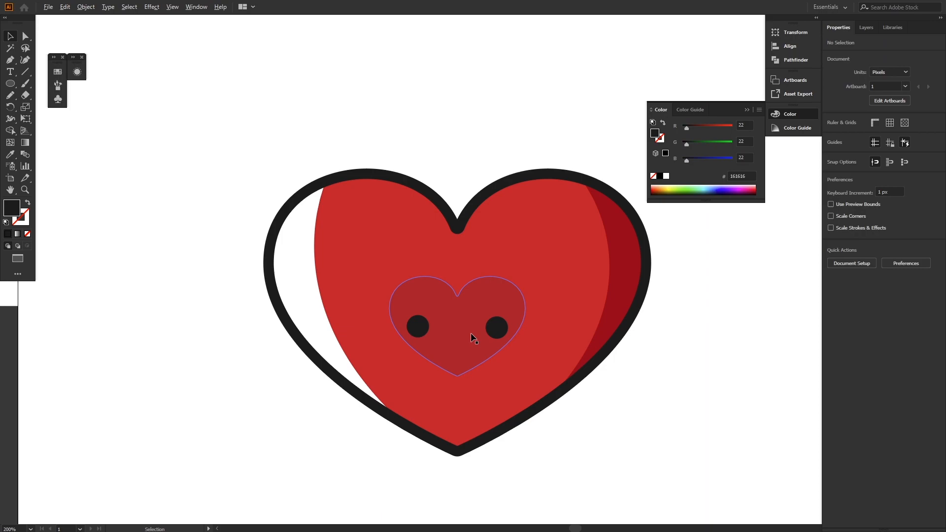
Draw a circle about 36 px wide beside the heart's lower left and delete its top anchor to flatten its upper edge
{"action": "scroll", "coordinate": [472, 337], "scroll_direction": "down", "scroll_amount": 1}
{"action": "left_click", "coordinate": [10, 83]}
{"action": "scroll", "coordinate": [358, 406], "scroll_direction": "up", "scroll_amount": 1}
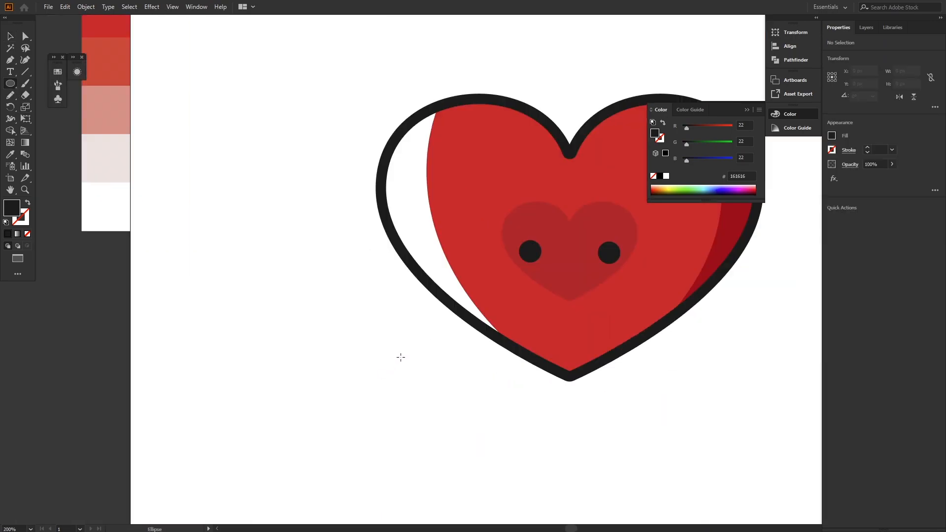
{"action": "left_click_drag", "start_coordinate": [355, 363], "coordinate": [379, 377]}
{"action": "key", "text": "p"}
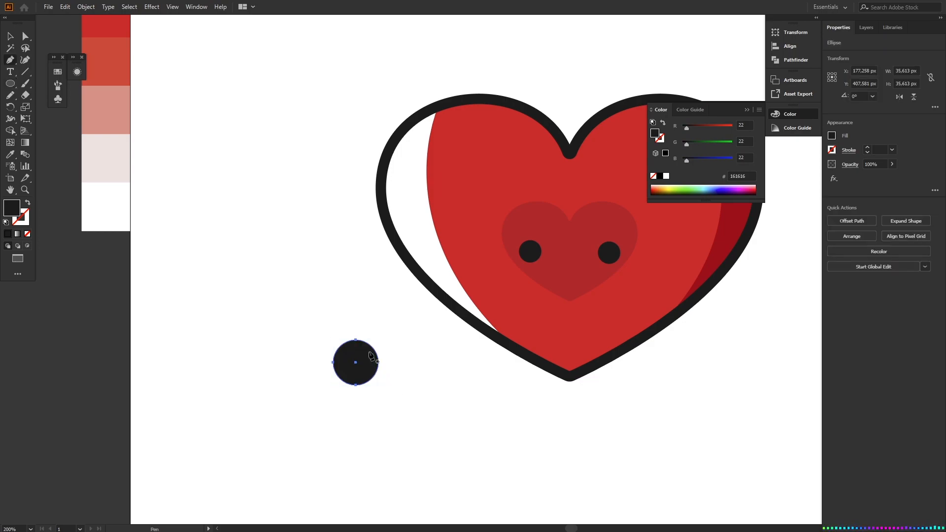
{"action": "left_click", "coordinate": [356, 340]}
{"action": "key", "text": "v"}
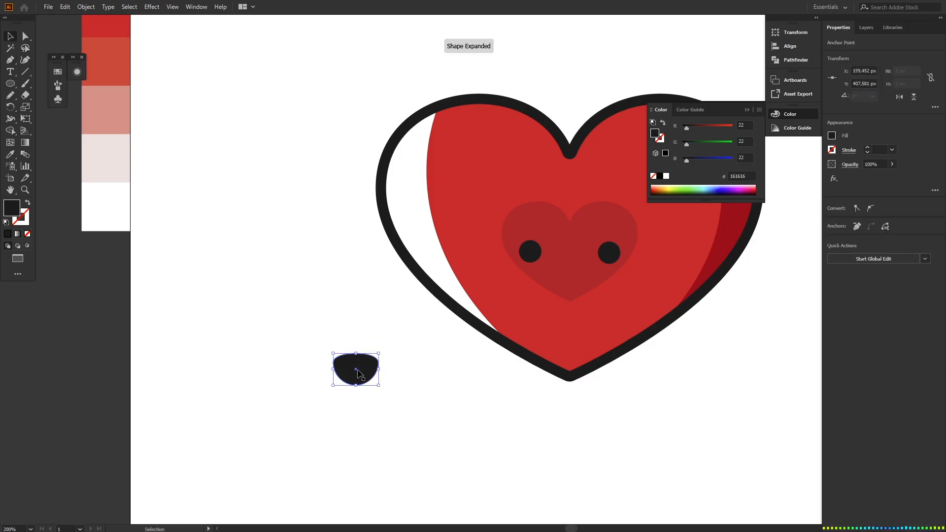
Add a 4 pt stroke to the flattened dark shape beside the large heart
{"action": "left_click", "coordinate": [867, 147]}
{"action": "left_click", "coordinate": [866, 147]}
{"action": "left_click", "coordinate": [866, 147]}
{"action": "left_click", "coordinate": [867, 147]}
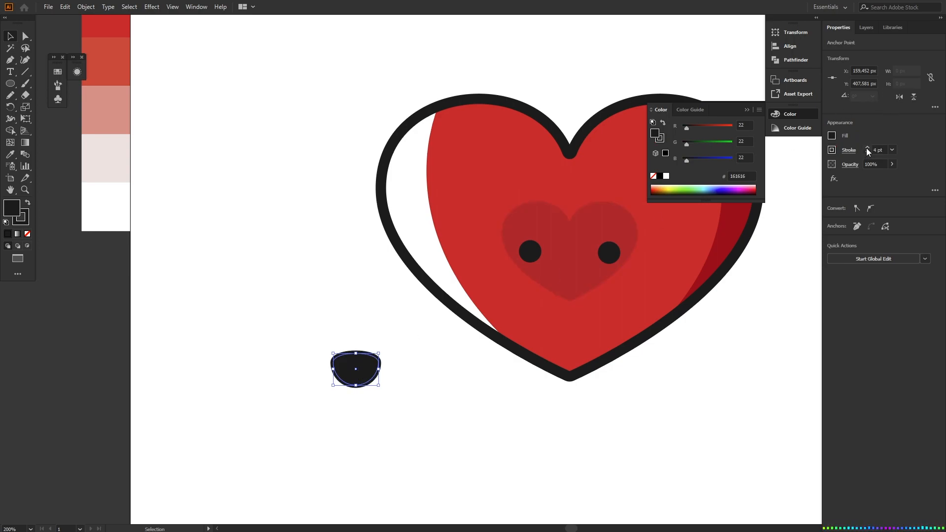
Move the flattened dark shape onto the small heart, centered below the eyes, as the mouth
{"action": "left_click_drag", "start_coordinate": [440, 352], "coordinate": [568, 275]}
{"action": "key", "text": "ctrl+equal"}
{"action": "key", "text": "ctrl+equal"}
{"action": "key", "text": "ctrl+equal"}
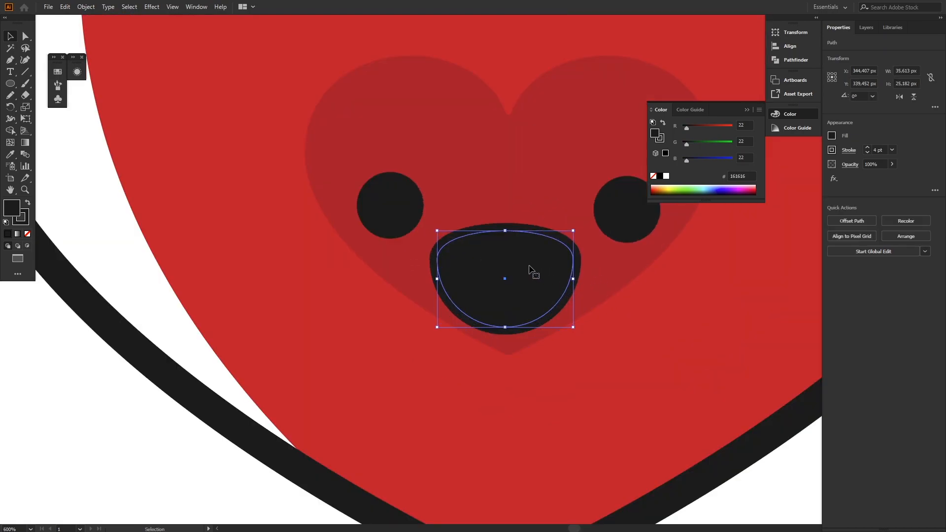
Shift both eye circles slightly upward on the small heart
{"action": "left_click", "coordinate": [391, 205]}
{"action": "left_click_drag", "start_coordinate": [391, 205], "coordinate": [391, 197]}
{"action": "left_click", "coordinate": [621, 207]}
{"action": "key", "text": "Up"}
{"action": "key", "text": "Up"}
{"action": "key", "text": "Up"}
Scale the mouth down about its center to about 30 px wide and move it slightly up to center it under the eyes
{"action": "left_click", "coordinate": [498, 283]}
{"action": "left_click_drag", "start_coordinate": [574, 229], "coordinate": [567, 239]}
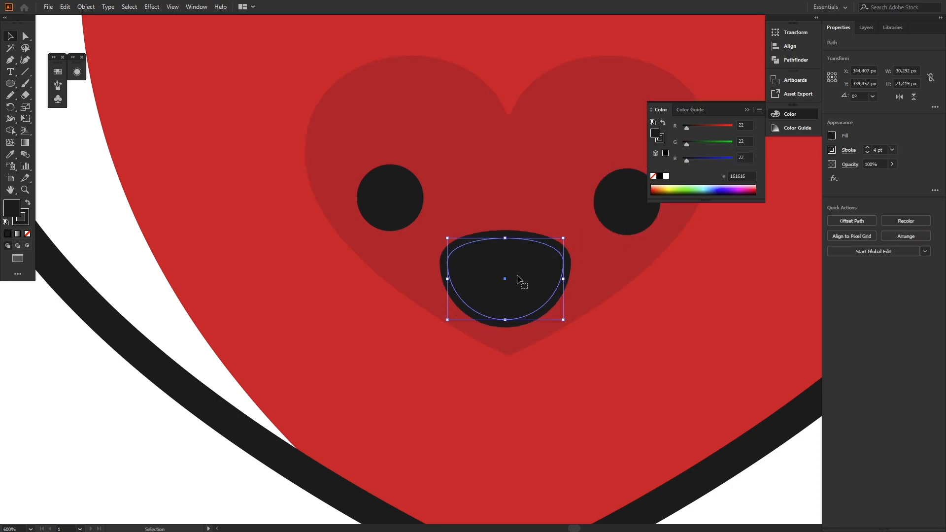
{"action": "left_click_drag", "start_coordinate": [516, 274], "coordinate": [517, 270]}
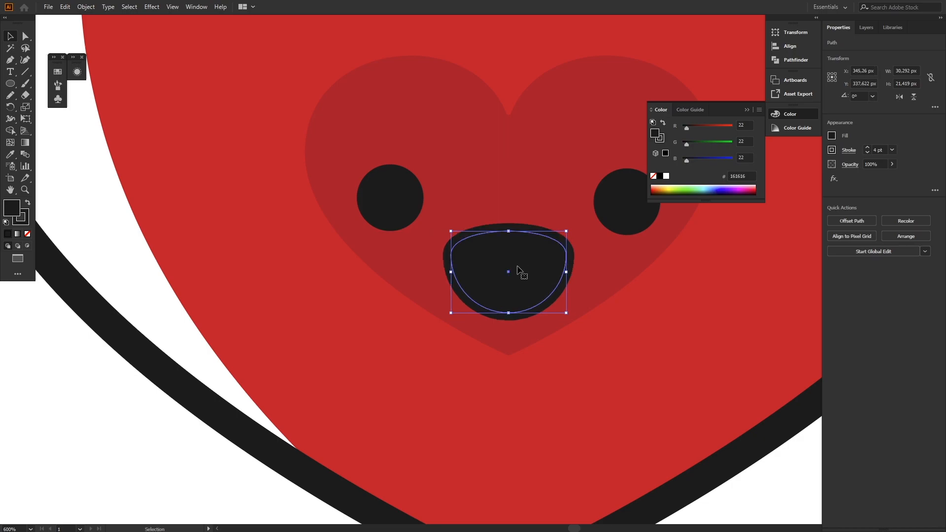
{"action": "key", "text": "ctrl+minus"}
{"action": "key", "text": "ctrl+minus"}
{"action": "left_click", "coordinate": [722, 394]}
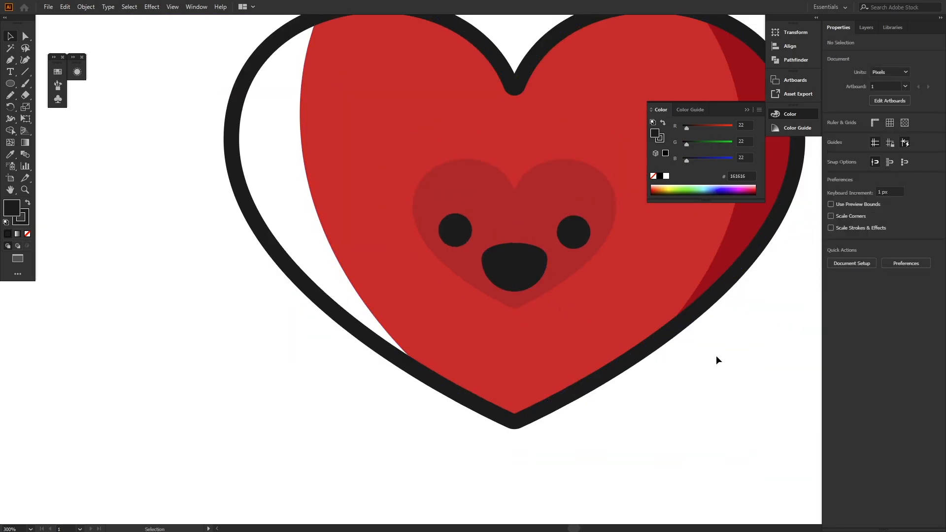
Raise the right eye slightly so it is level with the left eye
{"action": "scroll", "coordinate": [508, 235], "scroll_direction": "up", "scroll_amount": 2}
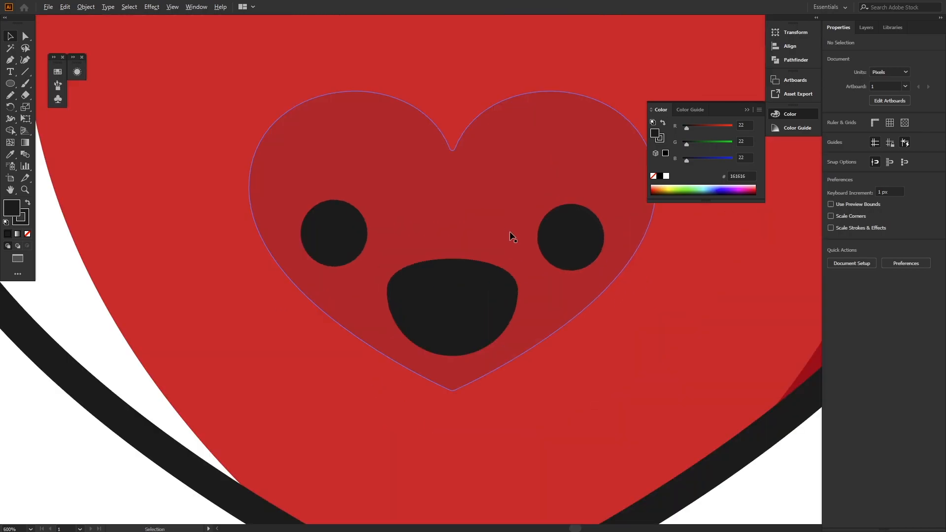
{"action": "left_click_drag", "start_coordinate": [570, 240], "coordinate": [571, 238]}
{"action": "left_click", "coordinate": [614, 352]}
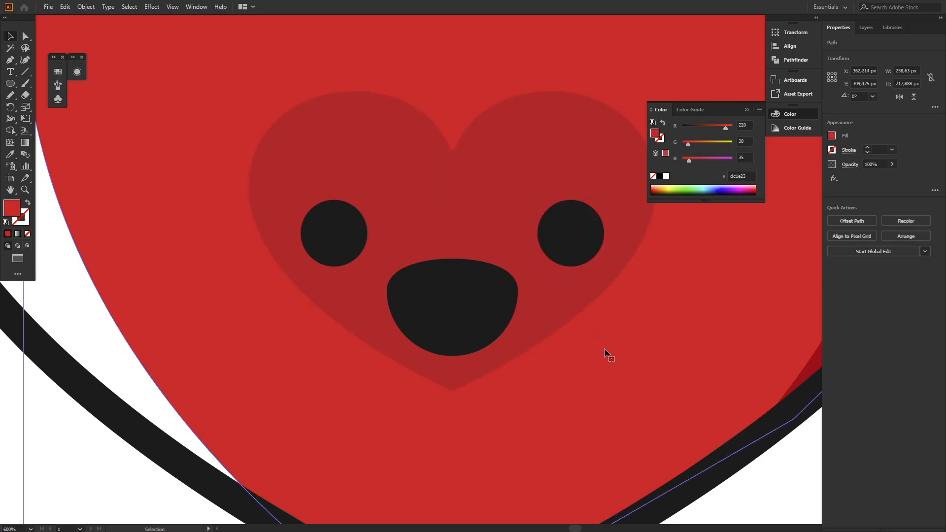
{"action": "left_click", "coordinate": [446, 303]}
{"action": "scroll", "coordinate": [447, 302], "scroll_direction": "down", "scroll_amount": 2}
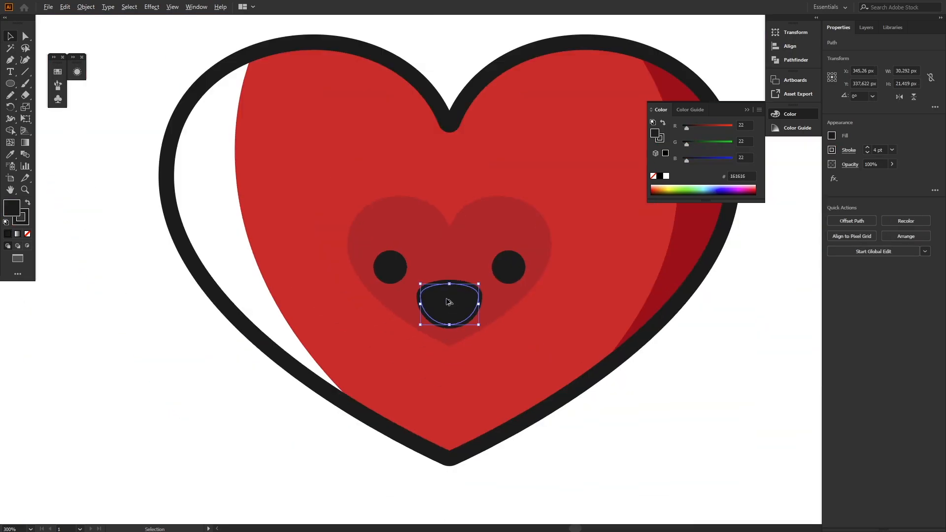
{"action": "scroll", "coordinate": [448, 302], "scroll_direction": "down", "scroll_amount": 1}
{"action": "left_click", "coordinate": [313, 385]}
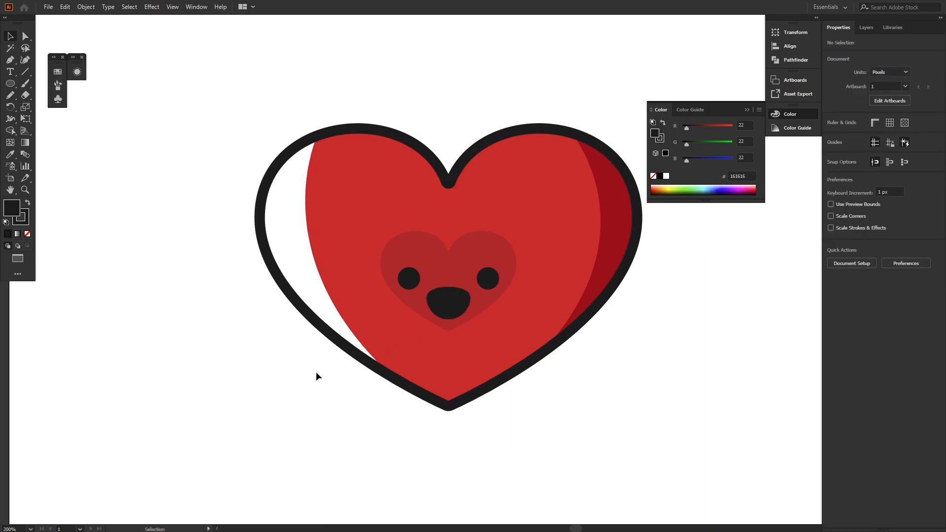
Start a tongue outline with the Pen tool: an upward-arched curve about 24 px wide across the lower mouth, ending in a corner point
{"action": "left_click", "coordinate": [10, 60]}
{"action": "scroll", "coordinate": [439, 310], "scroll_direction": "up", "scroll_amount": 4}
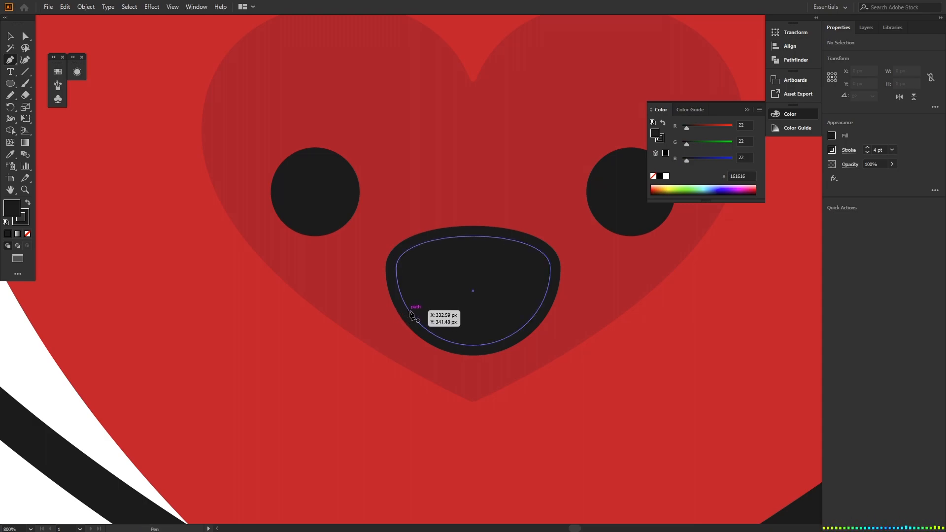
{"action": "left_click", "coordinate": [412, 317]}
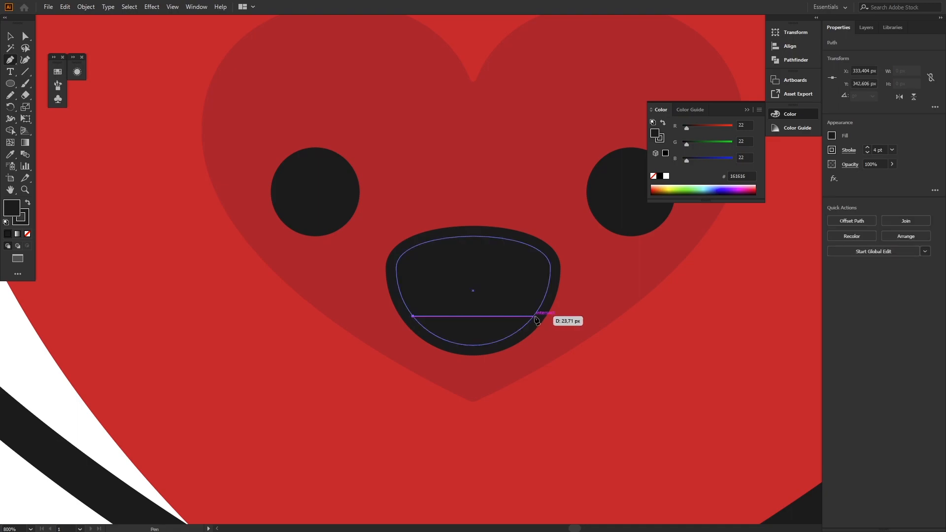
{"action": "left_click", "coordinate": [534, 316]}
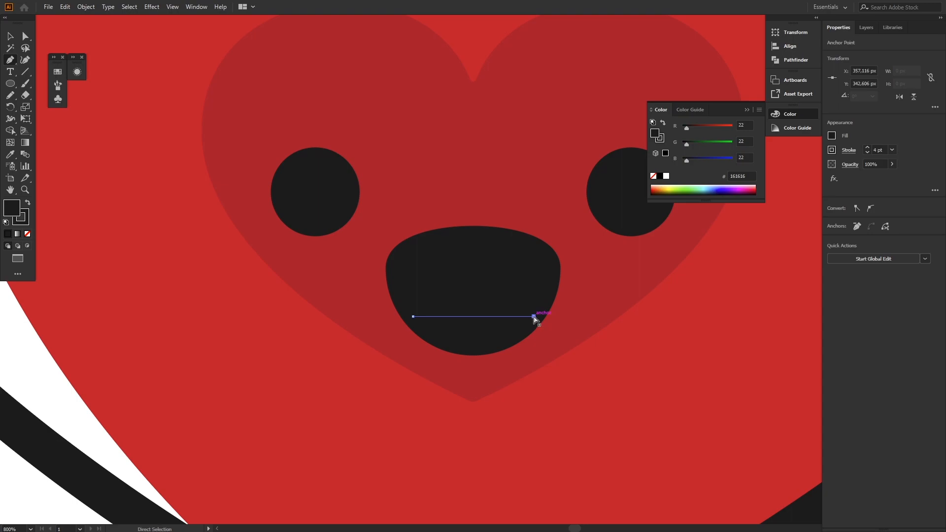
{"action": "key", "text": "ctrl+z"}
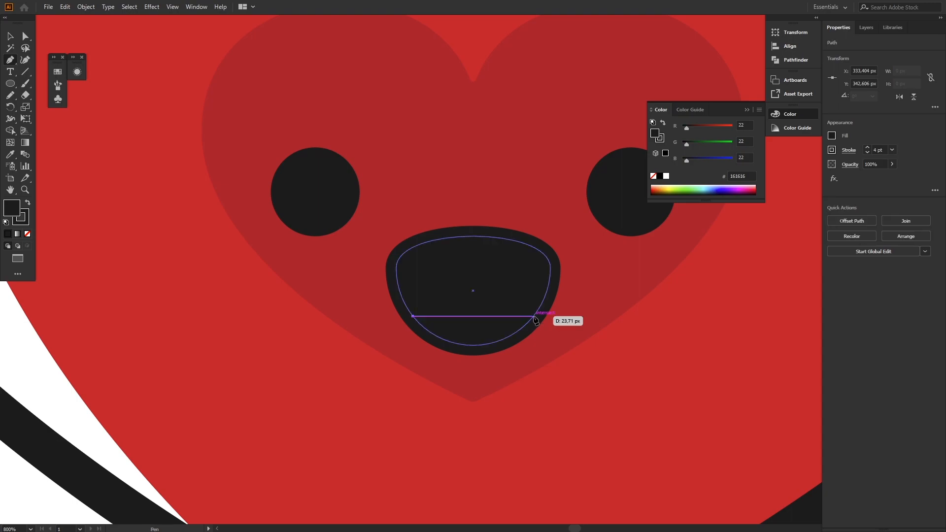
{"action": "left_click_drag", "start_coordinate": [534, 316], "coordinate": [598, 337]}
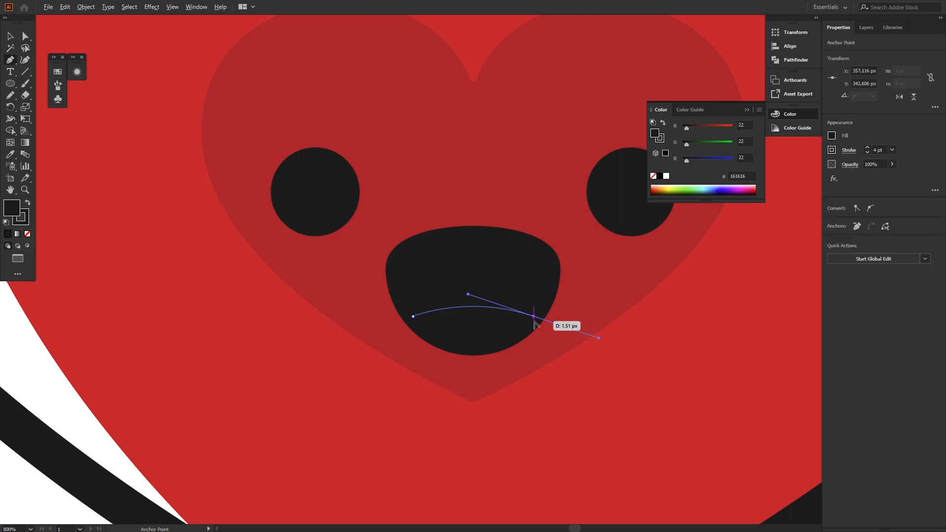
{"action": "scroll", "coordinate": [535, 323], "scroll_direction": "up", "scroll_amount": 3}
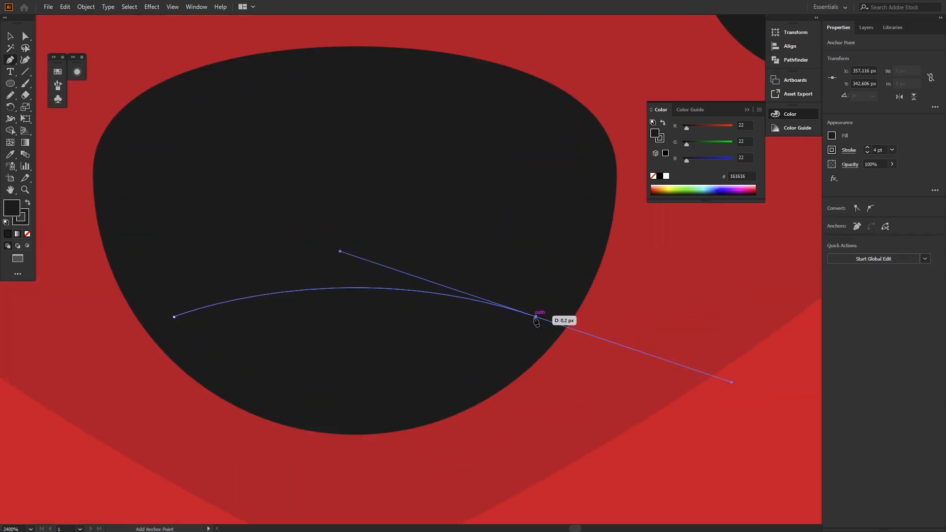
{"action": "left_click", "coordinate": [536, 317]}
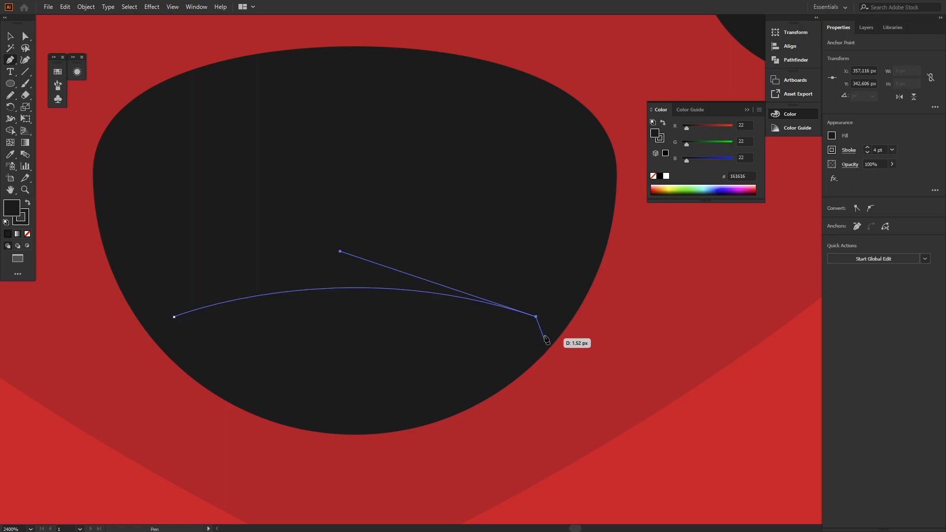
Close the tongue outline with straight segments running just inside the mouth's lower edge back to the curve's starting point
{"action": "left_click", "coordinate": [541, 341]}
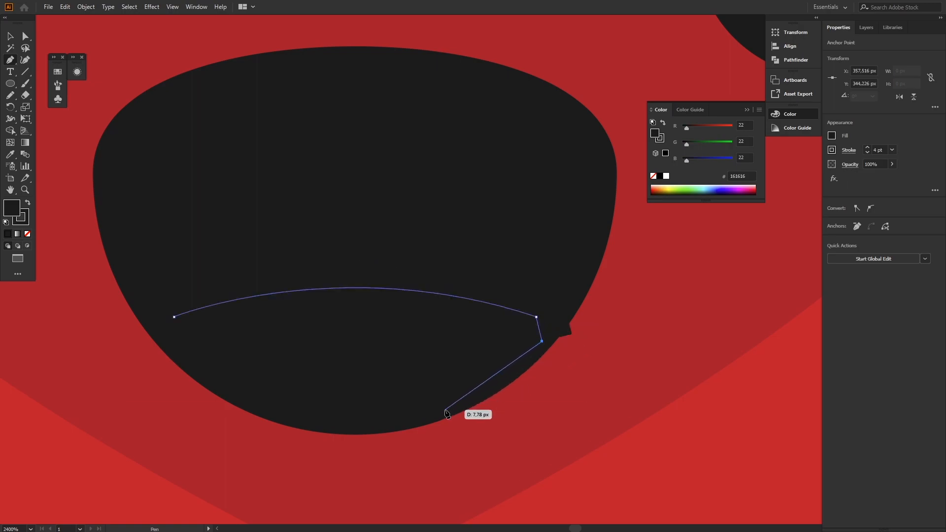
{"action": "left_click", "coordinate": [445, 410]}
{"action": "left_click", "coordinate": [328, 422]}
{"action": "left_click", "coordinate": [283, 414]}
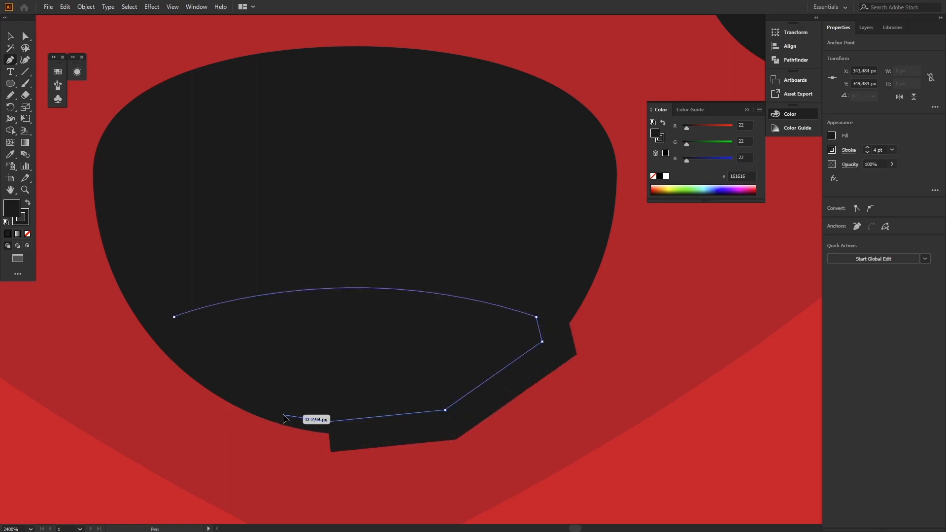
{"action": "left_click", "coordinate": [239, 396]}
{"action": "key", "text": "ctrl+h"}
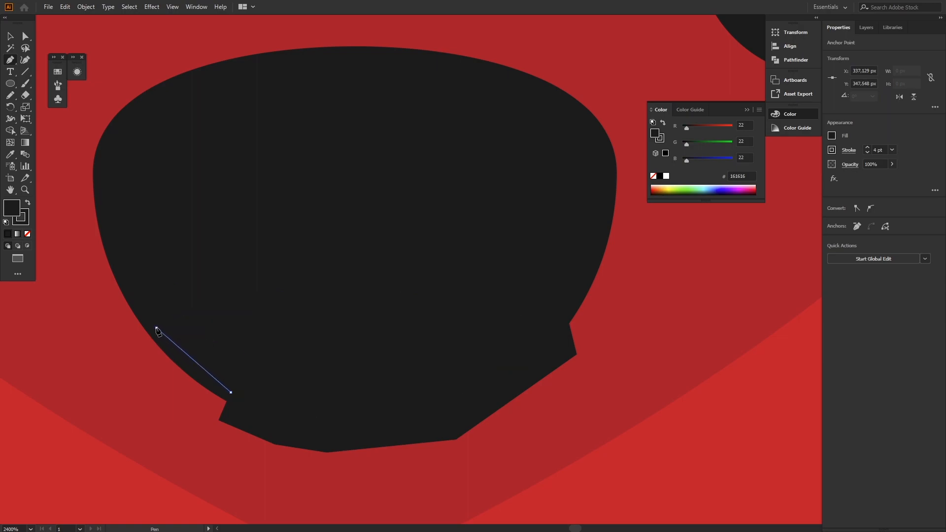
{"action": "left_click", "coordinate": [156, 328]}
{"action": "left_click", "coordinate": [174, 316]}
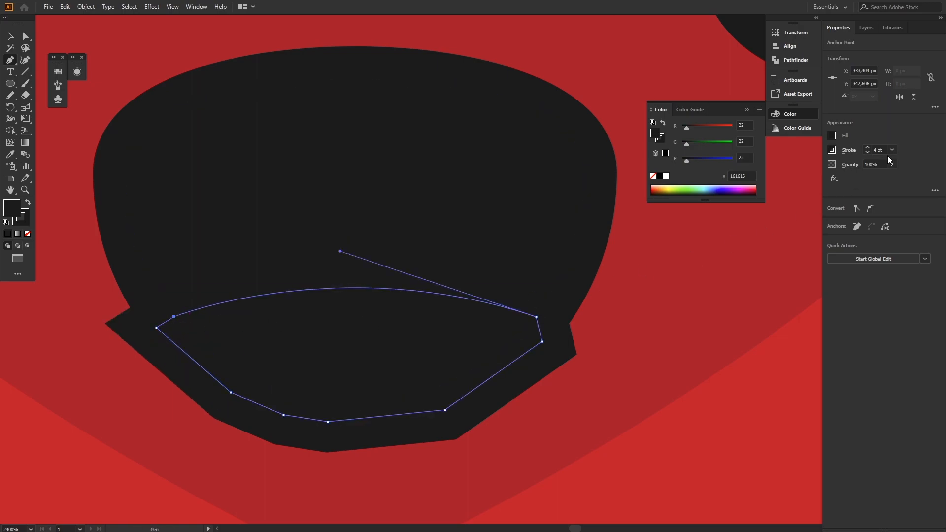
Remove the tongue's stroke and fill it with the dark red #aa080e sampled from the large heart's right-hand shading
{"action": "left_click", "coordinate": [831, 150]}
{"action": "left_click", "coordinate": [725, 186]}
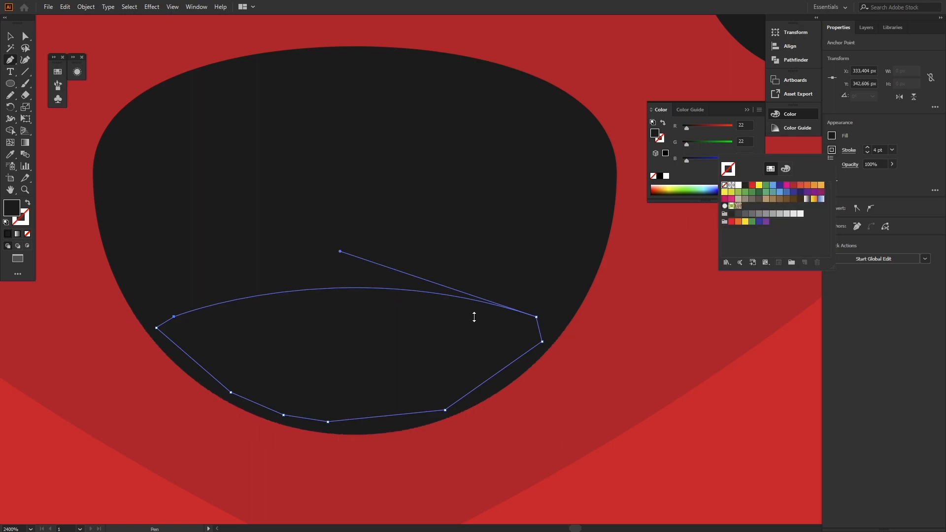
{"action": "scroll", "coordinate": [474, 316], "scroll_direction": "down", "scroll_amount": 7}
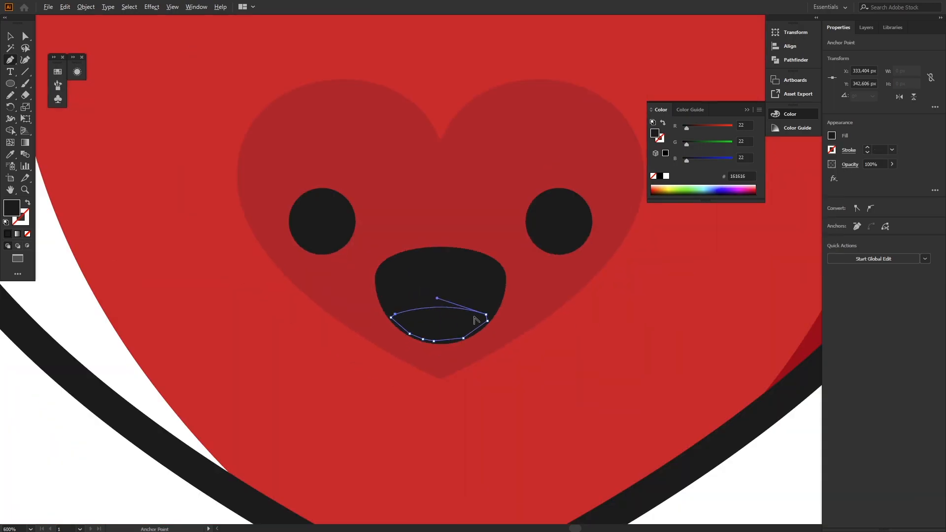
{"action": "key", "text": "i"}
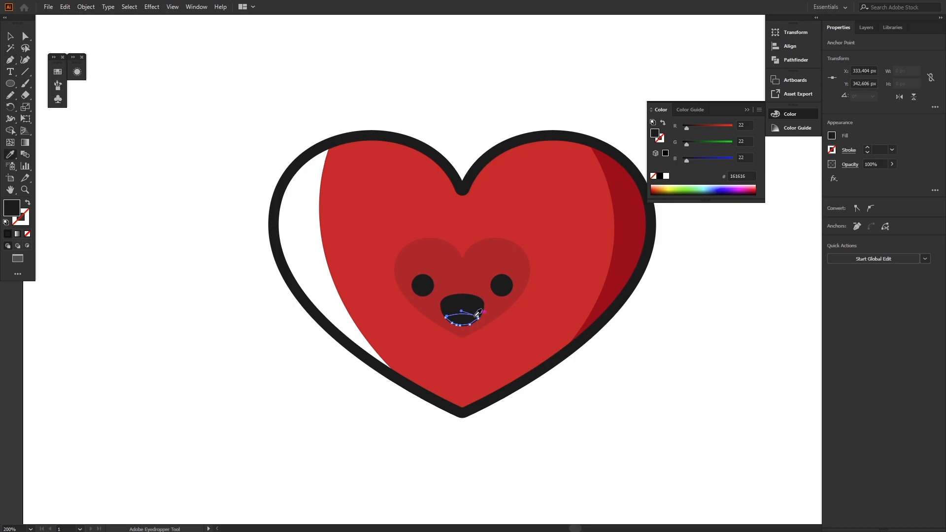
{"action": "left_click", "coordinate": [636, 232]}
{"action": "key", "text": "v"}
{"action": "left_click", "coordinate": [636, 386]}
Try to send the tongue shape backward behind the mouth
{"action": "scroll", "coordinate": [463, 333], "scroll_direction": "up", "scroll_amount": 3}
{"action": "left_click", "coordinate": [472, 299]}
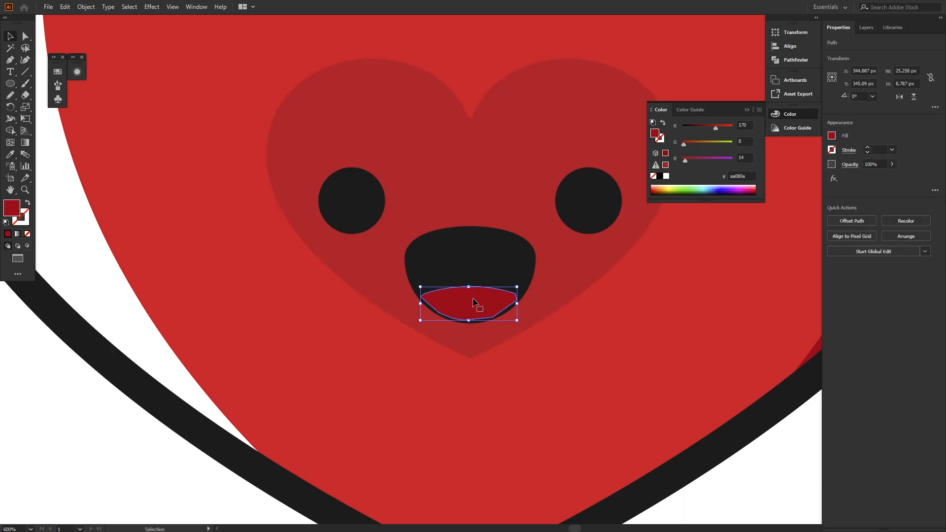
{"action": "right_click", "coordinate": [473, 299]}
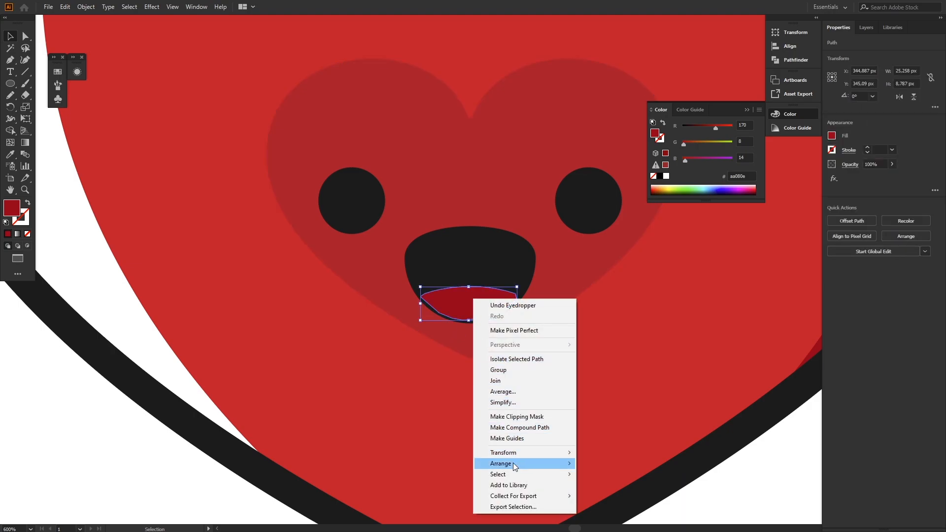
{"action": "mouse_move", "coordinate": [512, 462]}
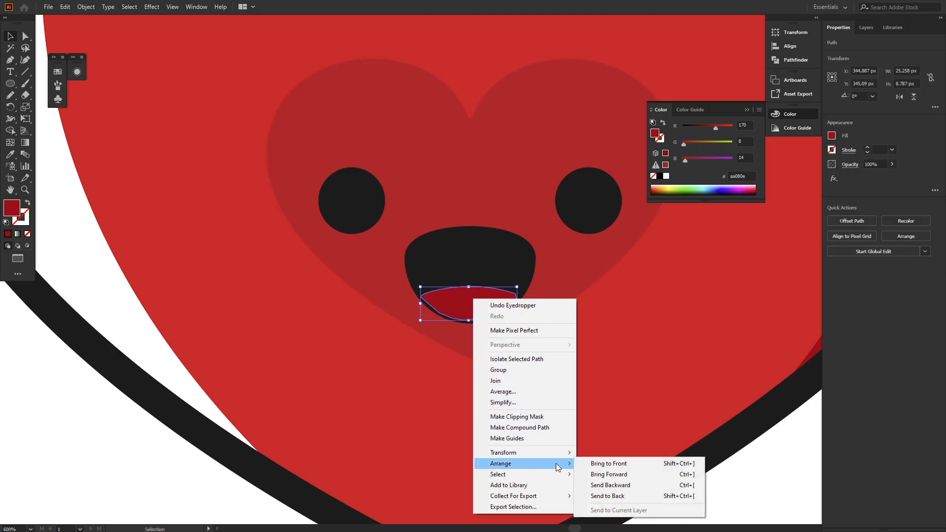
{"action": "left_click", "coordinate": [602, 490]}
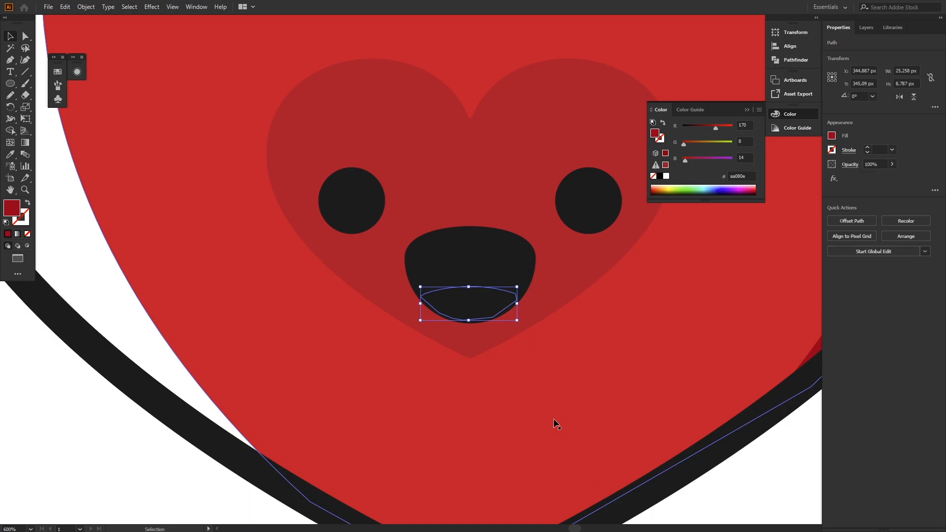
{"action": "key", "text": "ctrl+minus"}
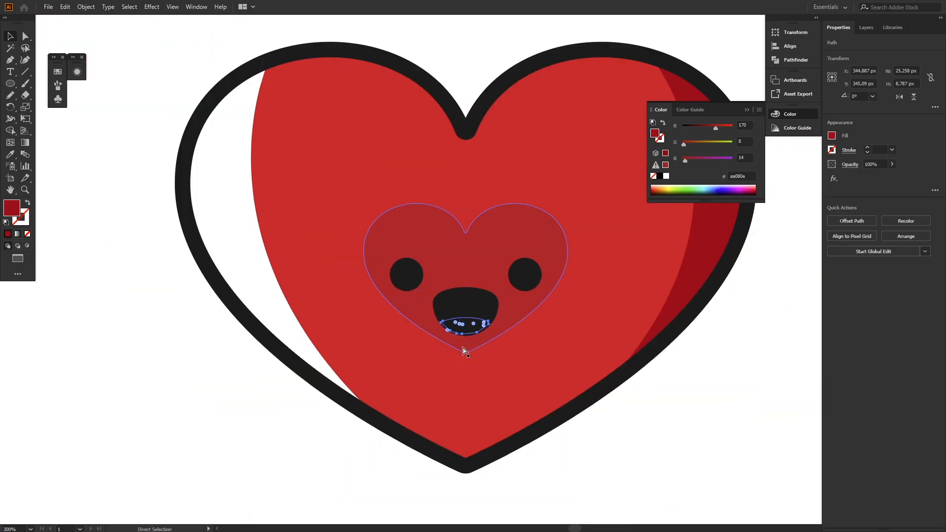
{"action": "key", "text": "ctrl+minus"}
{"action": "key", "text": "ctrl+minus"}
{"action": "left_click", "coordinate": [392, 407]}
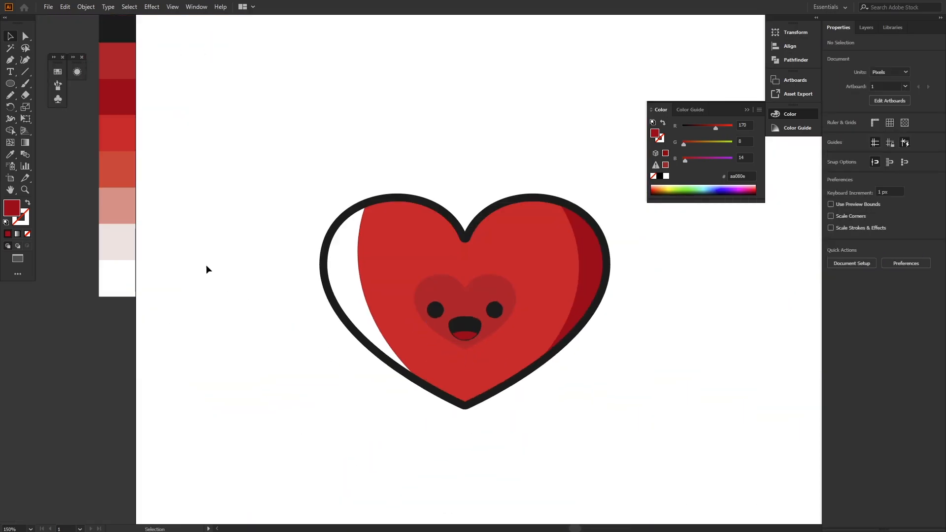
Select the mouth and tongue and remove the tongue area outside the mouth's path with the Shape Builder tool
{"action": "left_click", "coordinate": [467, 336]}
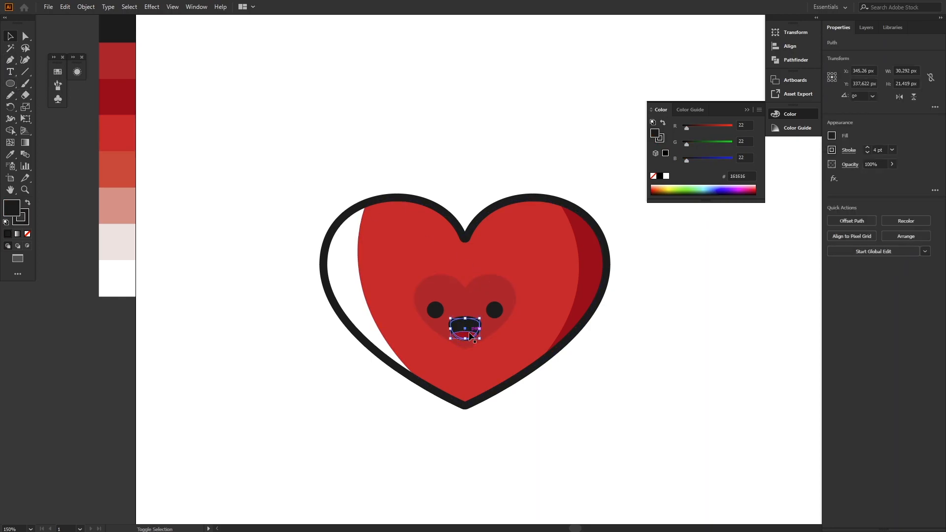
{"action": "left_click", "coordinate": [469, 332], "text": "shift"}
{"action": "scroll", "coordinate": [469, 332], "scroll_direction": "up", "scroll_amount": 2}
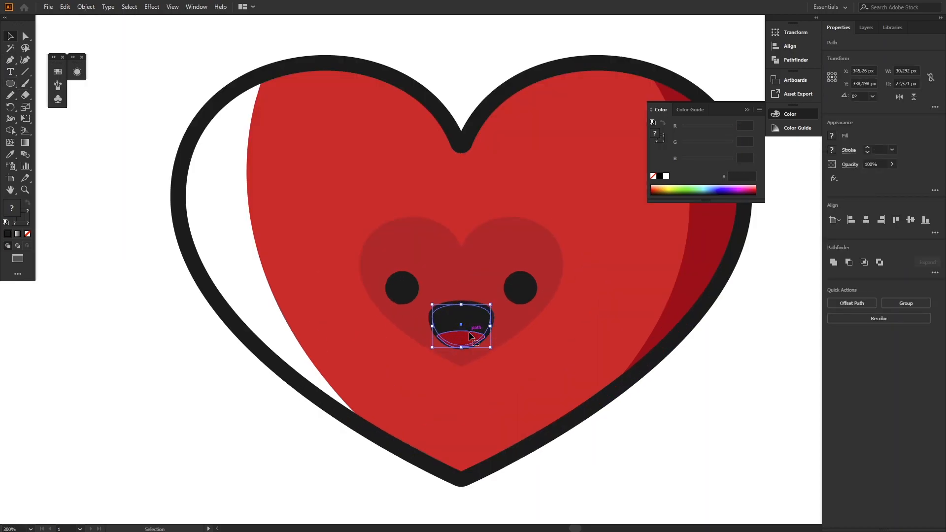
{"action": "key", "text": "shift+m"}
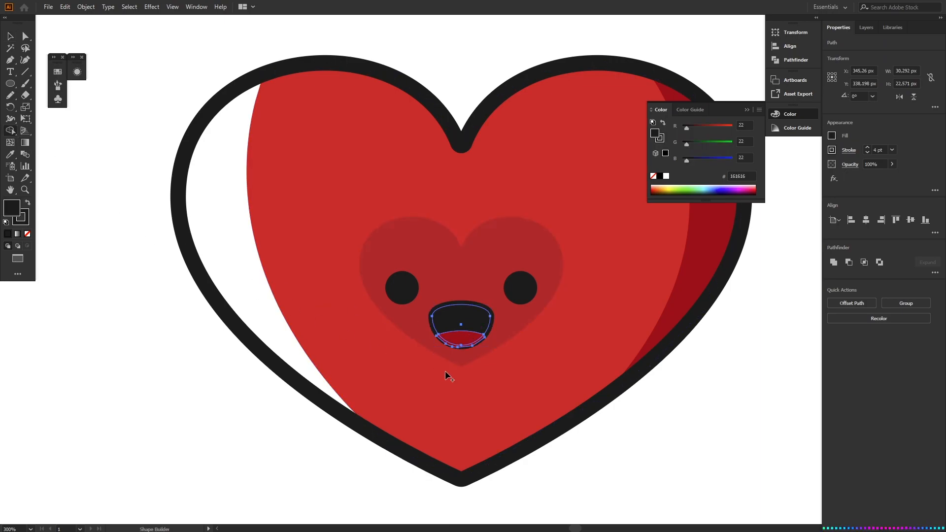
{"action": "scroll", "coordinate": [466, 345], "scroll_direction": "up", "scroll_amount": 4}
{"action": "left_click", "coordinate": [465, 340]}
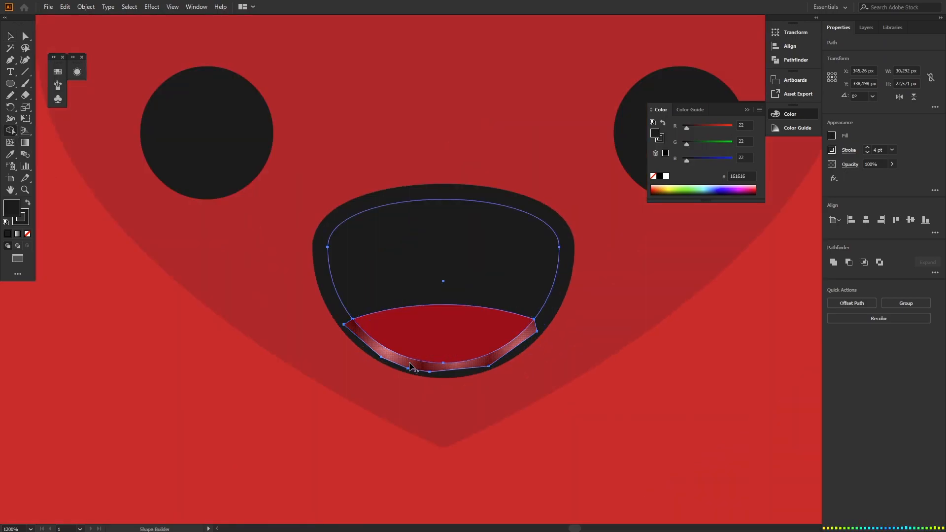
{"action": "left_click", "coordinate": [409, 365], "text": "alt"}
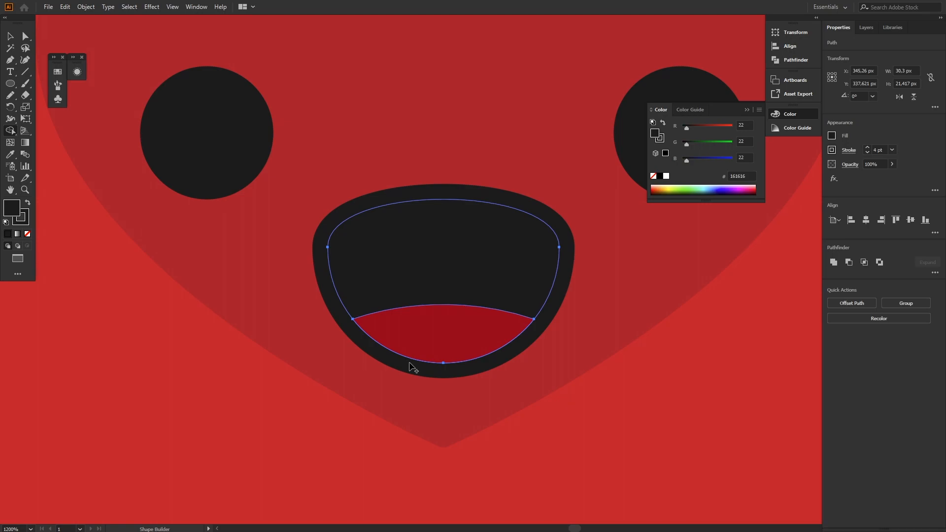
{"action": "key", "text": "v"}
{"action": "scroll", "coordinate": [413, 367], "scroll_direction": "down", "scroll_amount": 4}
{"action": "left_click", "coordinate": [636, 456]}
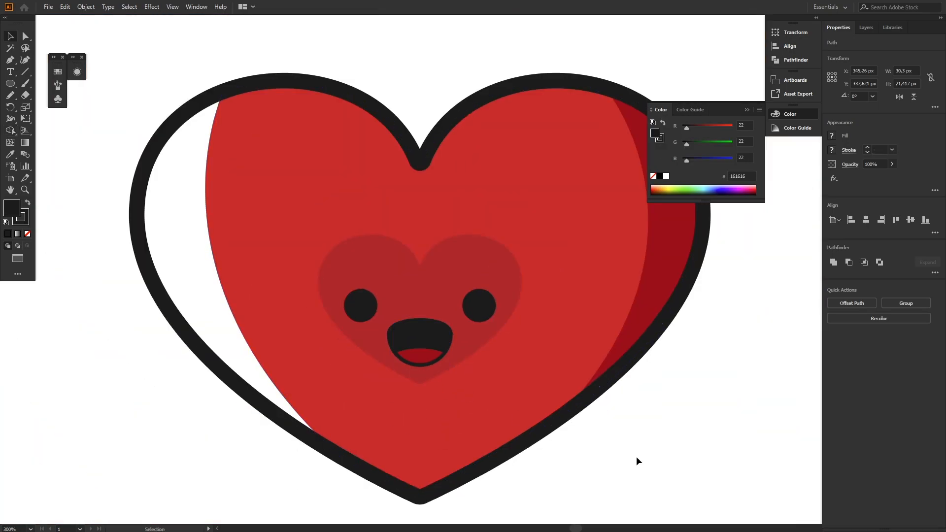
Draw a circle about 7.3 px wide with the Ellipse tool, centered on the character's left-hand black eye
{"action": "scroll", "coordinate": [636, 457], "scroll_direction": "down", "scroll_amount": 2}
{"action": "scroll", "coordinate": [636, 456], "scroll_direction": "down", "scroll_amount": 2}
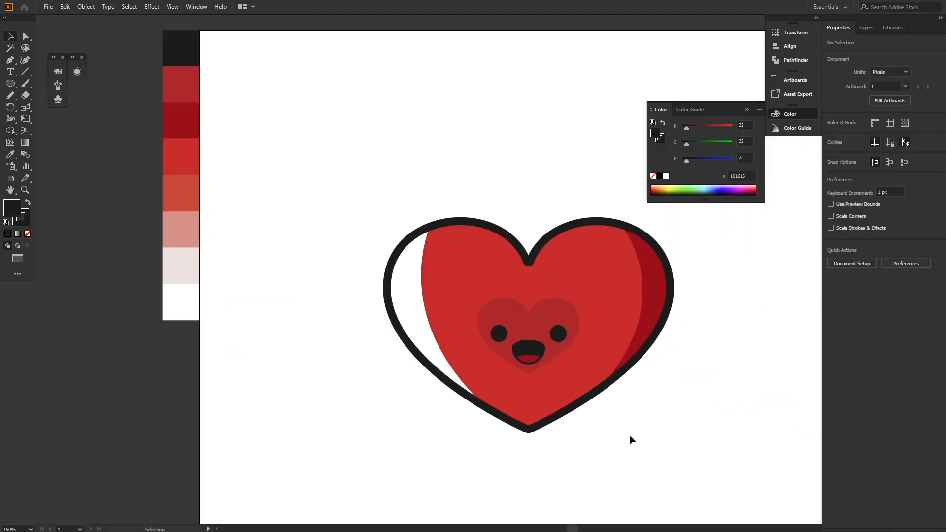
{"action": "scroll", "coordinate": [630, 438], "scroll_direction": "right", "scroll_amount": 2}
{"action": "left_click", "coordinate": [10, 84]}
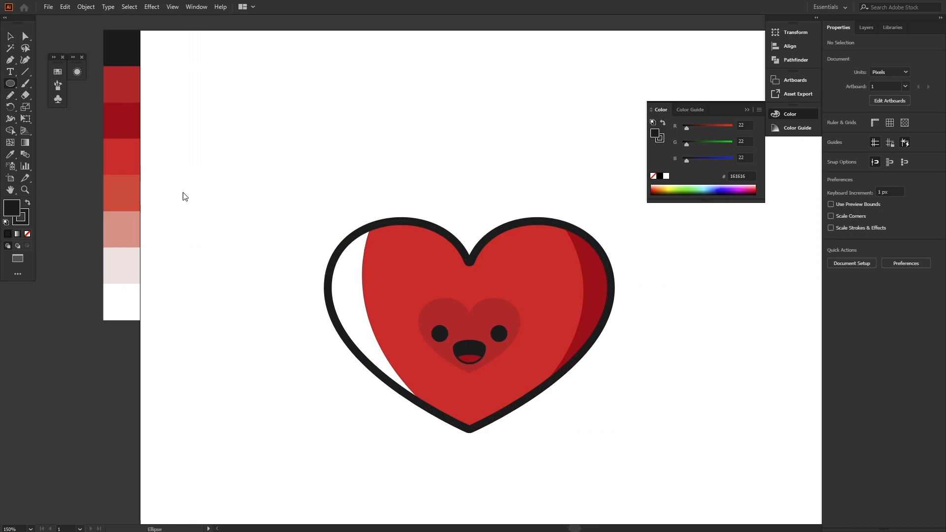
{"action": "scroll", "coordinate": [440, 364], "scroll_direction": "up", "scroll_amount": 4}
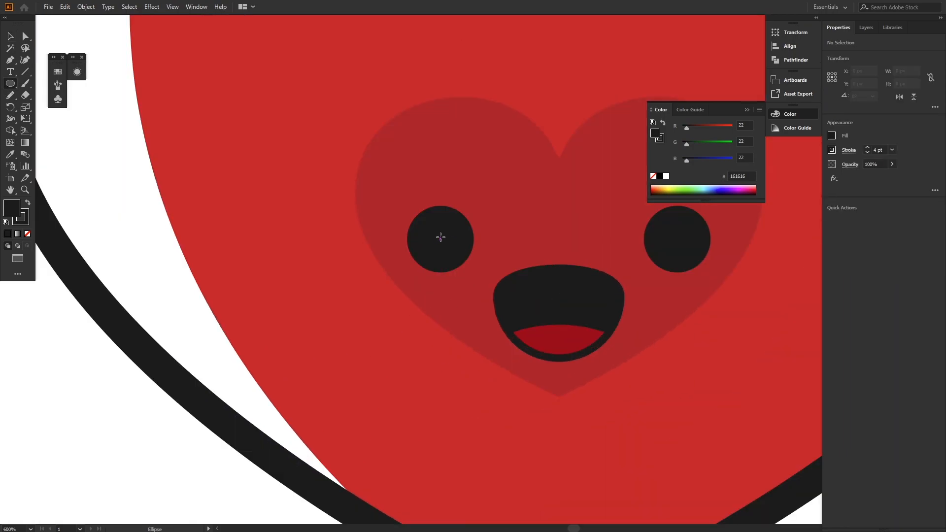
{"action": "left_click_drag", "start_coordinate": [441, 240], "coordinate": [454, 228]}
Fill the small eye circle with white and remove its stroke
{"action": "left_click", "coordinate": [832, 136]}
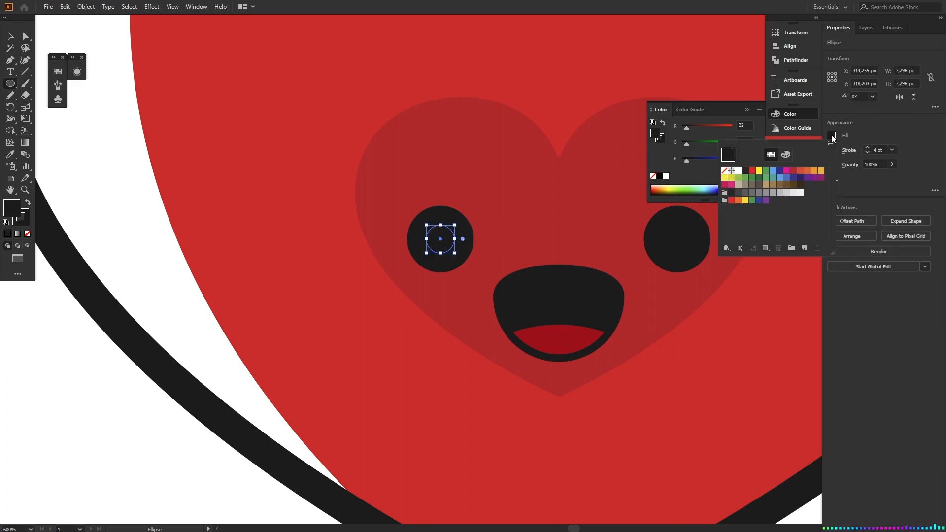
{"action": "left_click", "coordinate": [738, 170]}
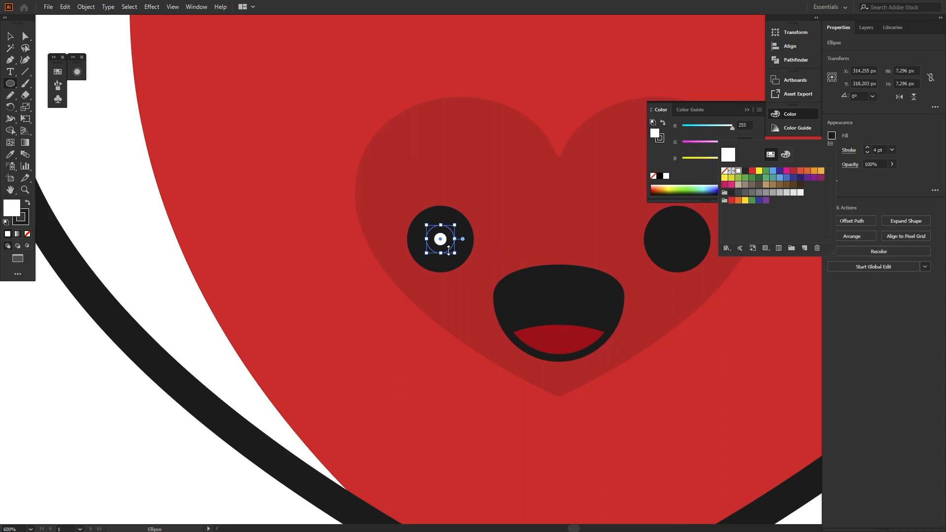
{"action": "left_click", "coordinate": [868, 153]}
{"action": "left_click", "coordinate": [868, 153]}
{"action": "left_click", "coordinate": [867, 153]}
{"action": "left_click", "coordinate": [867, 152]}
{"action": "left_click", "coordinate": [867, 152]}
{"action": "left_click", "coordinate": [867, 153]}
{"action": "left_click", "coordinate": [867, 152]}
{"action": "left_click", "coordinate": [868, 153]}
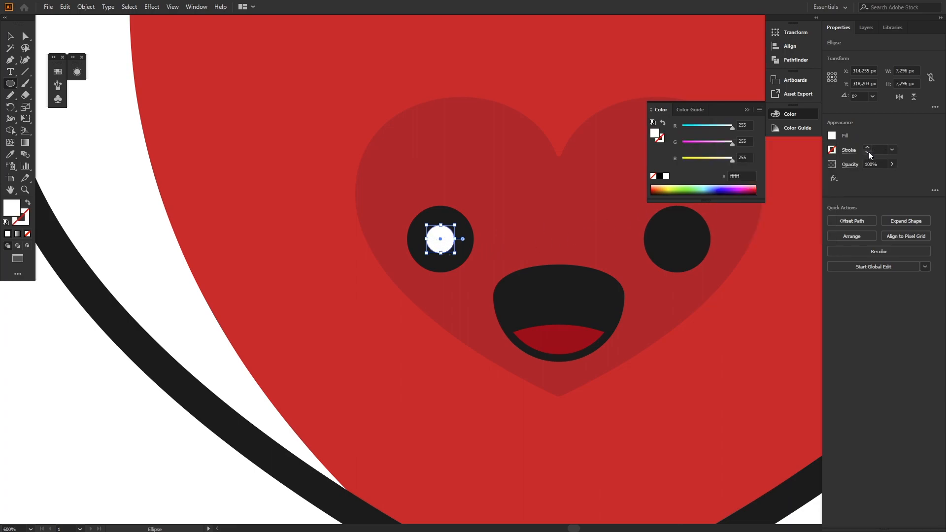
Duplicate the white highlight onto the other eye and add a smaller copy, about 3.3 px wide, at the lower right of both highlights
{"action": "left_click_drag", "start_coordinate": [439, 245], "coordinate": [678, 249]}
{"action": "left_click", "coordinate": [442, 238]}
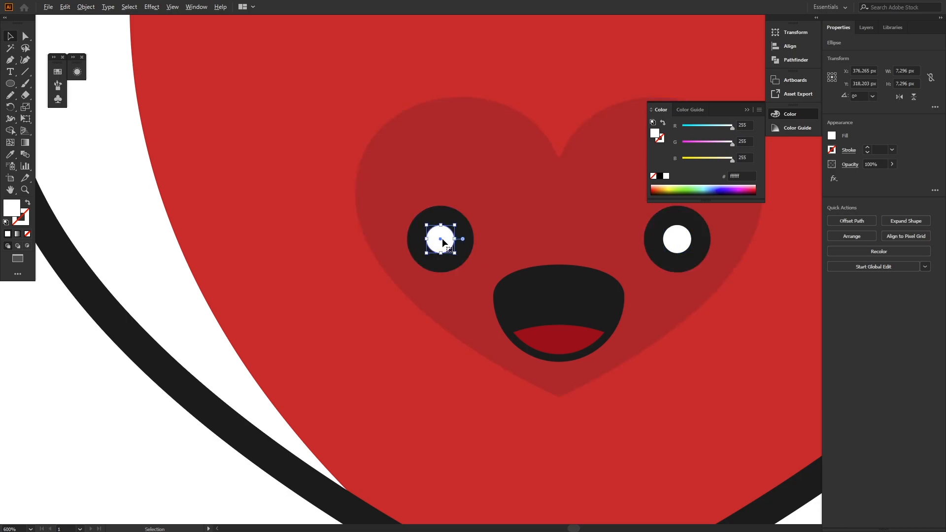
{"action": "scroll", "coordinate": [442, 237], "scroll_direction": "up", "scroll_amount": 2}
{"action": "left_click_drag", "start_coordinate": [448, 249], "coordinate": [469, 277]}
{"action": "left_click_drag", "start_coordinate": [494, 244], "coordinate": [627, 283]}
{"action": "scroll", "coordinate": [471, 287], "scroll_direction": "down", "scroll_amount": 3}
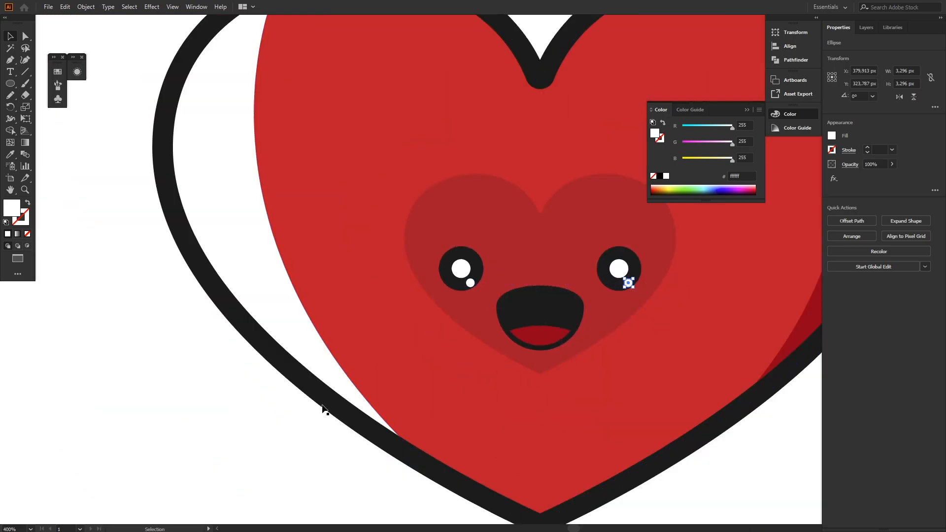
{"action": "left_click", "coordinate": [212, 445]}
{"action": "scroll", "coordinate": [218, 433], "scroll_direction": "down", "scroll_amount": 3}
{"action": "scroll", "coordinate": [218, 433], "scroll_direction": "up", "scroll_amount": 2}
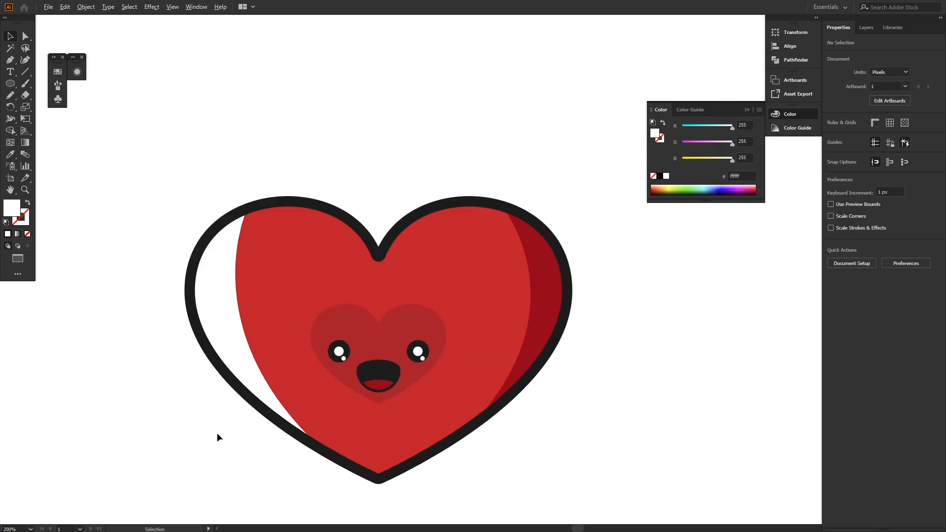
Expand the large heart's dark outline with only the Stroke option enabled, Fill switched off
{"action": "left_click_drag", "start_coordinate": [217, 433], "coordinate": [302, 333]}
{"action": "scroll", "coordinate": [257, 385], "scroll_direction": "down", "scroll_amount": 1}
{"action": "scroll", "coordinate": [257, 385], "scroll_direction": "down", "scroll_amount": 1}
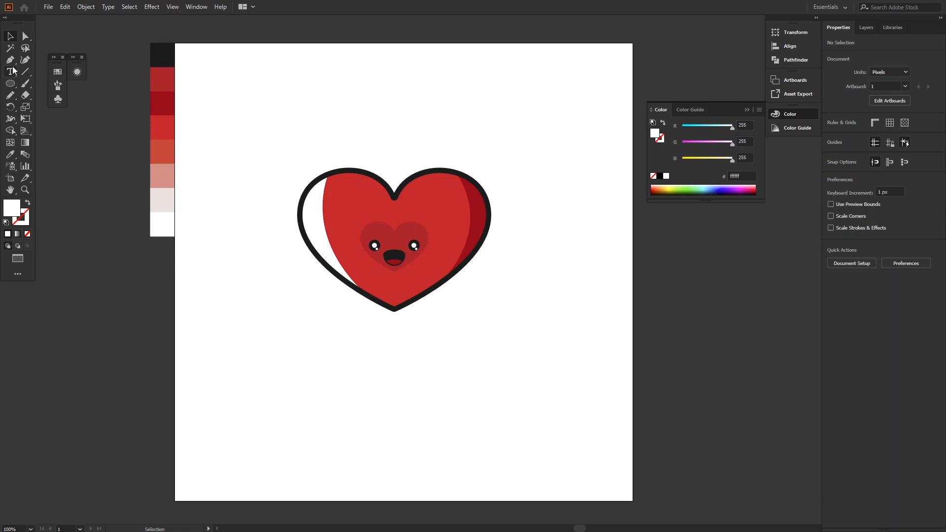
{"action": "left_click", "coordinate": [303, 229]}
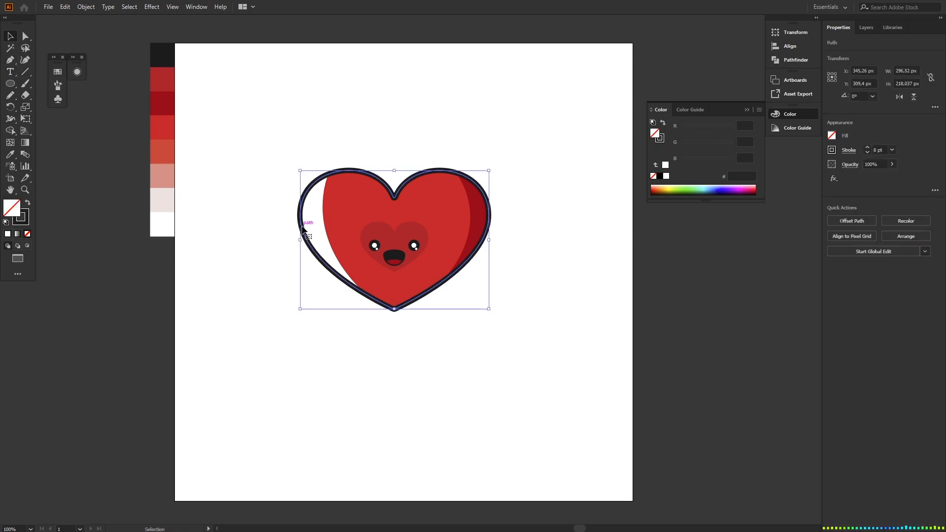
{"action": "left_click", "coordinate": [81, 6]}
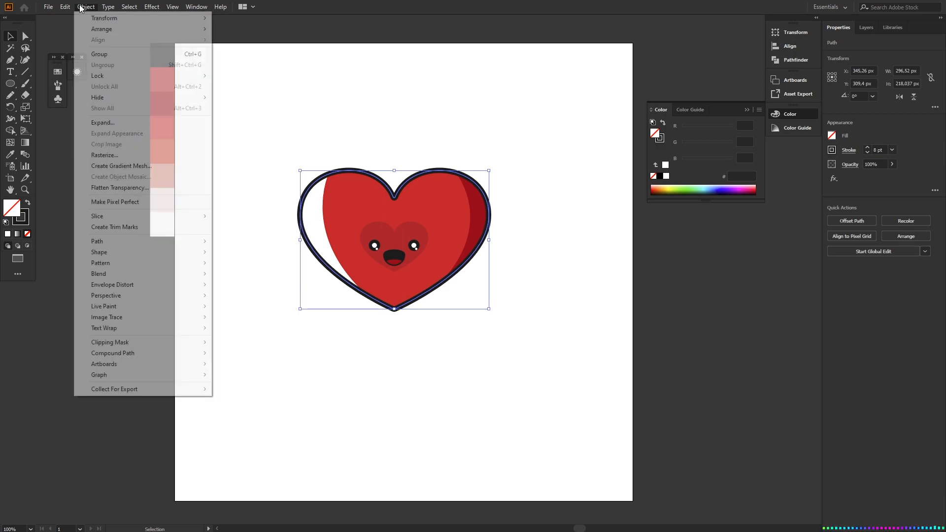
{"action": "left_click", "coordinate": [109, 124]}
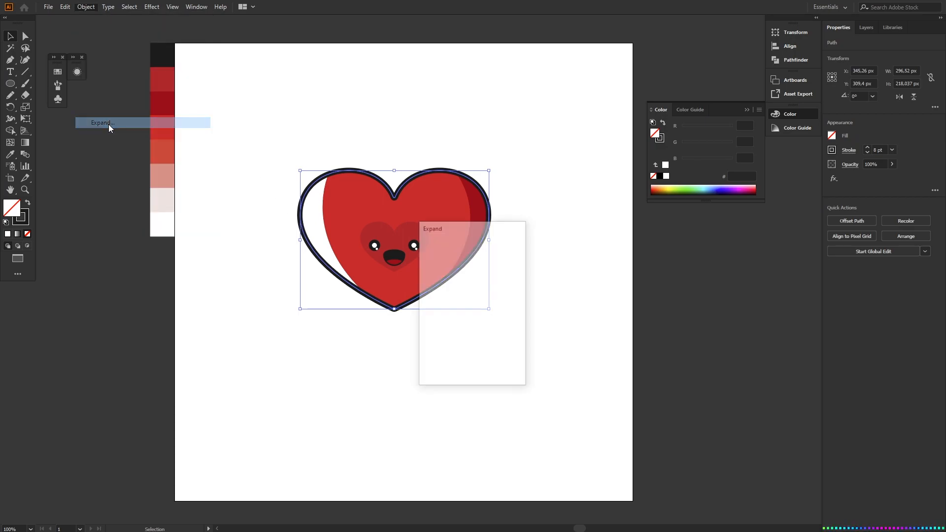
{"action": "left_click", "coordinate": [434, 276]}
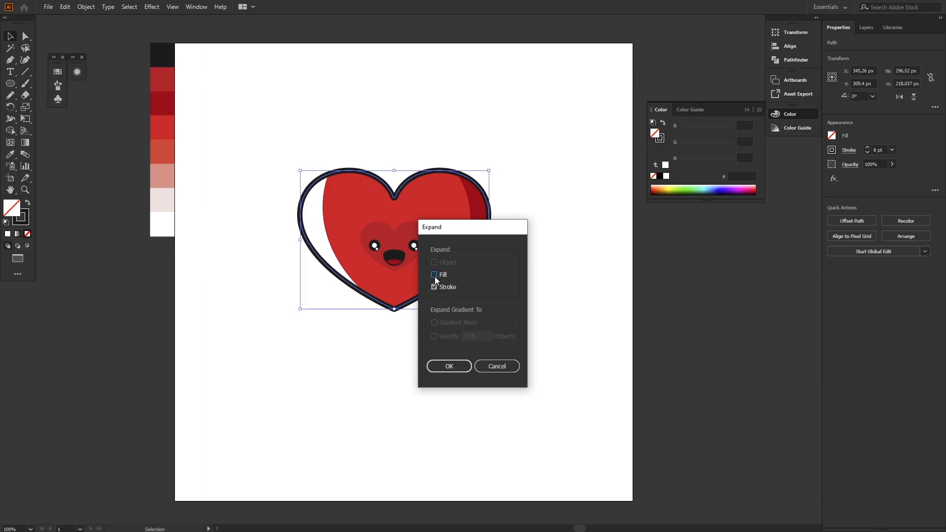
{"action": "left_click", "coordinate": [448, 366]}
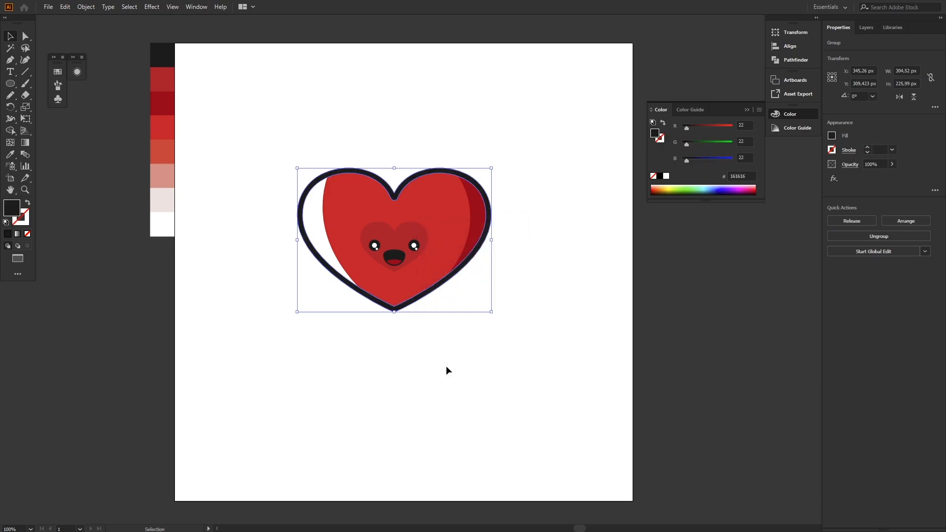
{"action": "left_click", "coordinate": [285, 240]}
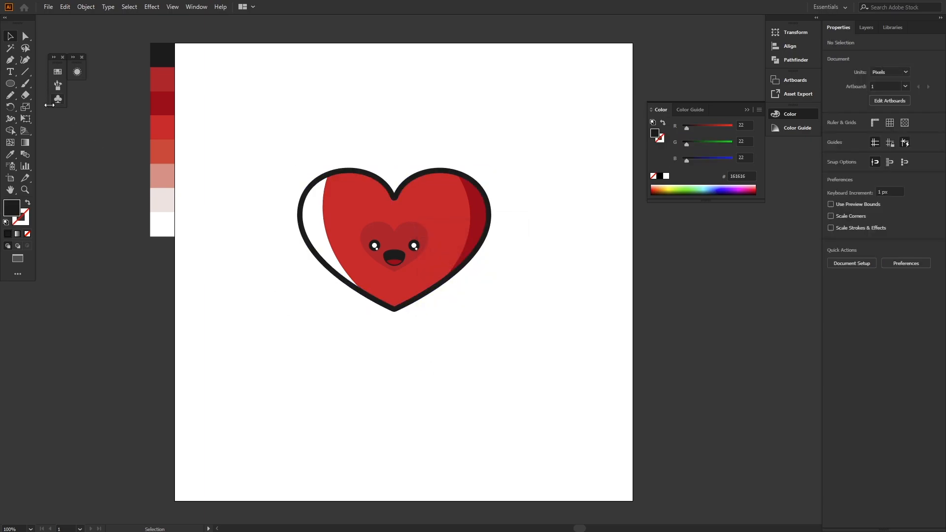
Adjust the Eraser tool's options and erase a short gap in the left side of the large heart's outline
{"action": "double_click", "coordinate": [25, 95]}
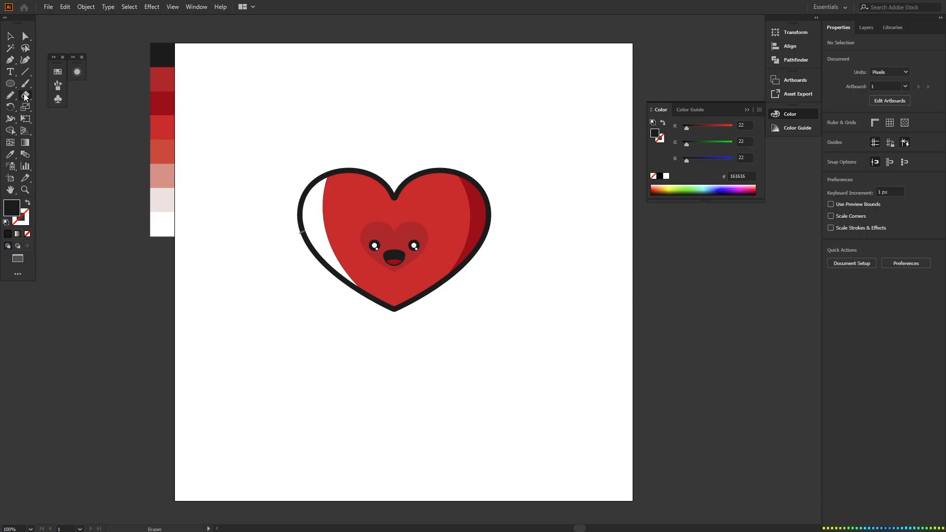
{"action": "left_click_drag", "start_coordinate": [417, 304], "coordinate": [417, 305]}
{"action": "left_click", "coordinate": [524, 369]}
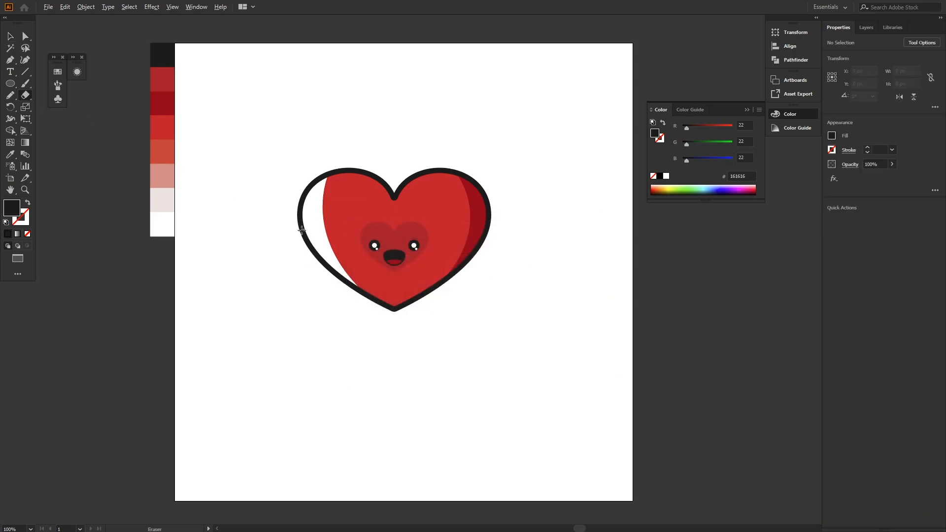
{"action": "scroll", "coordinate": [301, 229], "scroll_direction": "up", "scroll_amount": 2}
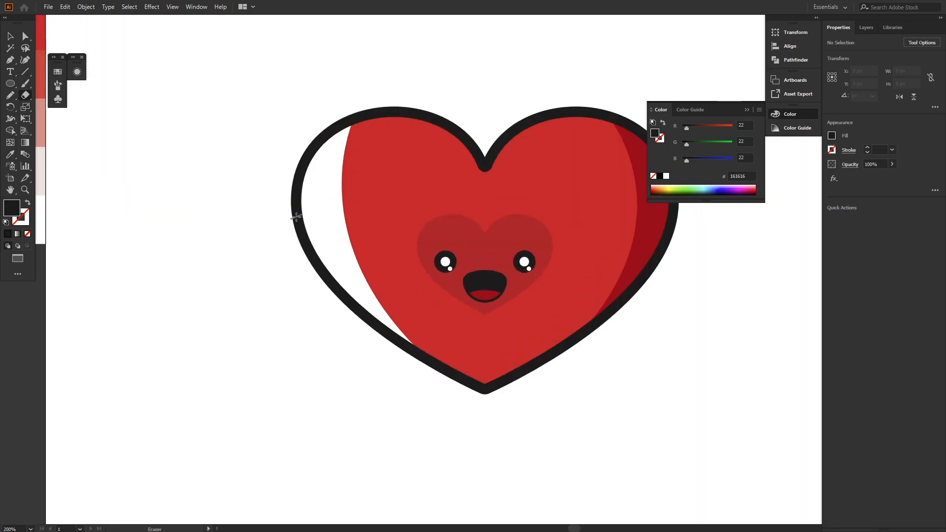
{"action": "left_click_drag", "start_coordinate": [297, 217], "coordinate": [311, 258]}
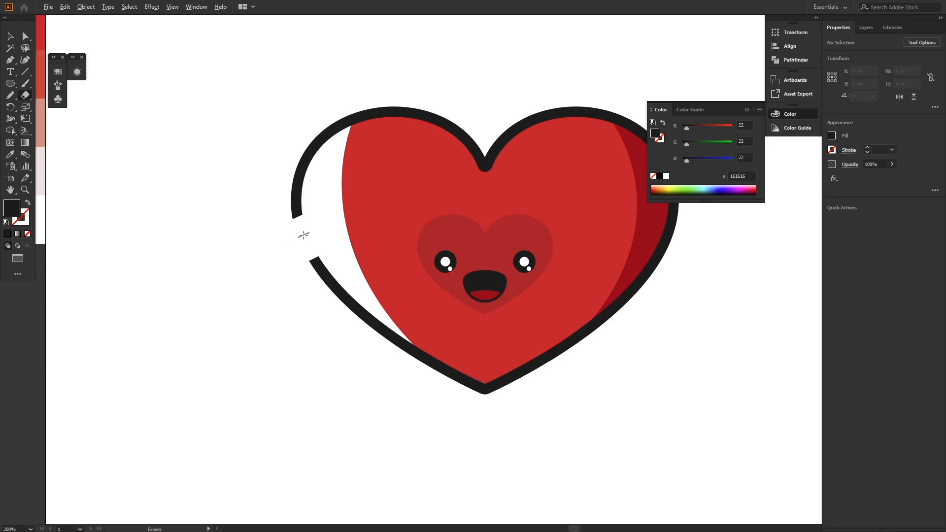
Fully round the corners of both cut ends of the heart outline beside the gap
{"action": "scroll", "coordinate": [304, 236], "scroll_direction": "up", "scroll_amount": 4}
{"action": "key", "text": "a"}
{"action": "left_click", "coordinate": [274, 153]}
{"action": "left_click", "coordinate": [261, 164]}
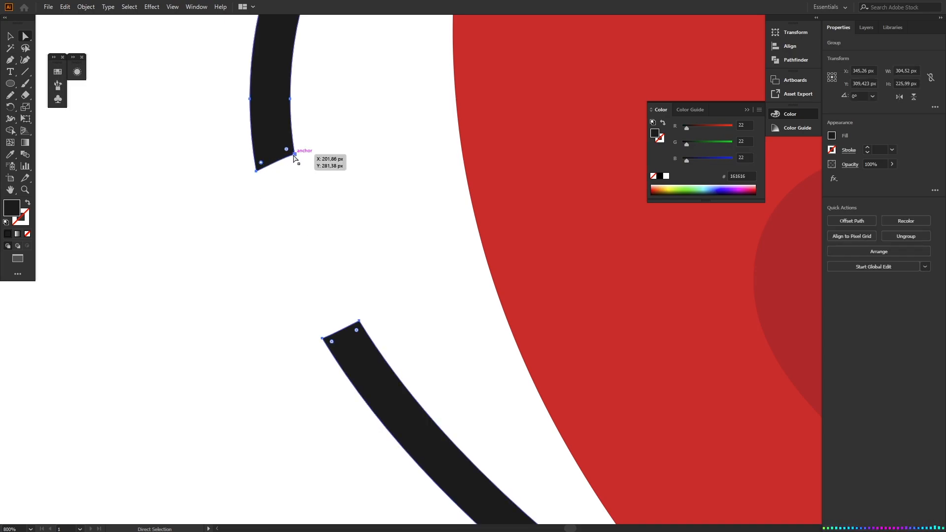
{"action": "left_click", "coordinate": [287, 150], "text": "shift"}
{"action": "left_click_drag", "start_coordinate": [286, 150], "coordinate": [285, 62]}
{"action": "left_click", "coordinate": [331, 341]}
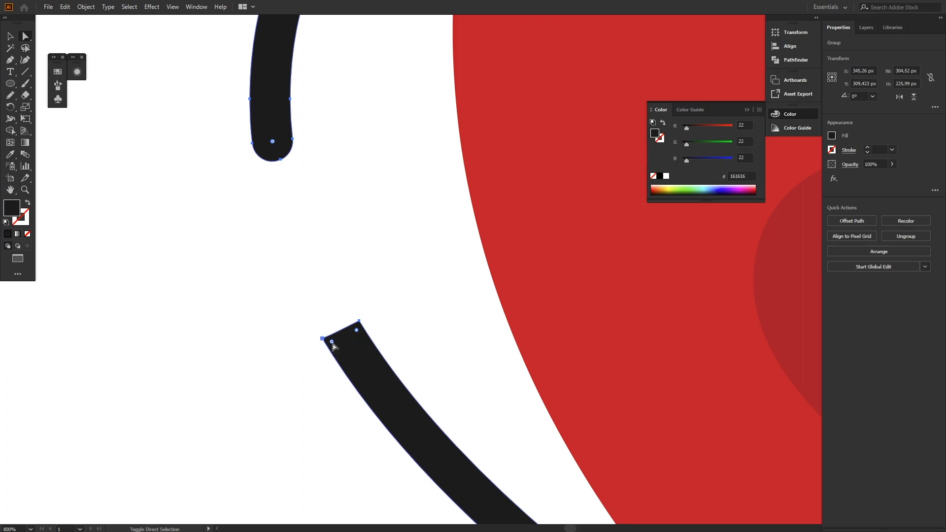
{"action": "left_click_drag", "start_coordinate": [333, 346], "coordinate": [433, 412]}
{"action": "left_click", "coordinate": [268, 297]}
{"action": "scroll", "coordinate": [268, 297], "scroll_direction": "down", "scroll_amount": 3}
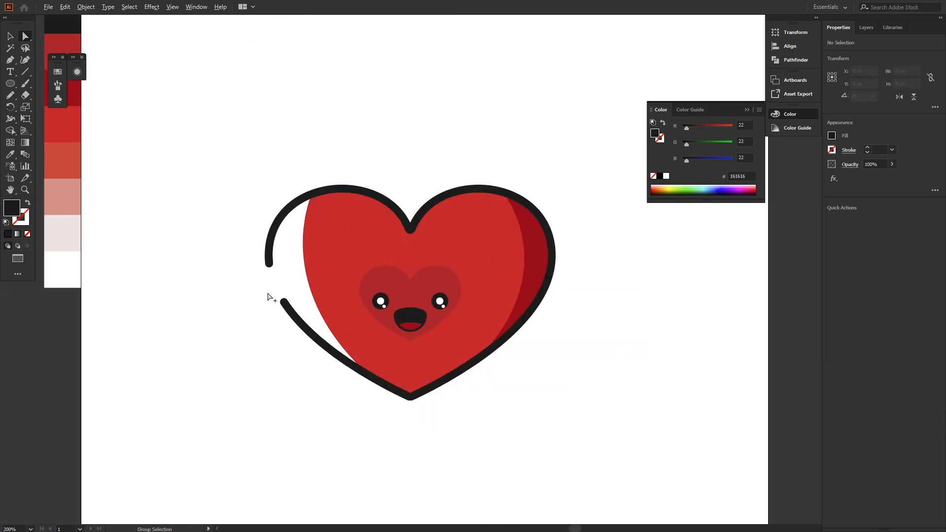
Draw a dark rounded rectangle about 28.4 px wide above the heart's left side and set its height to 8 px
{"action": "left_click", "coordinate": [11, 84]}
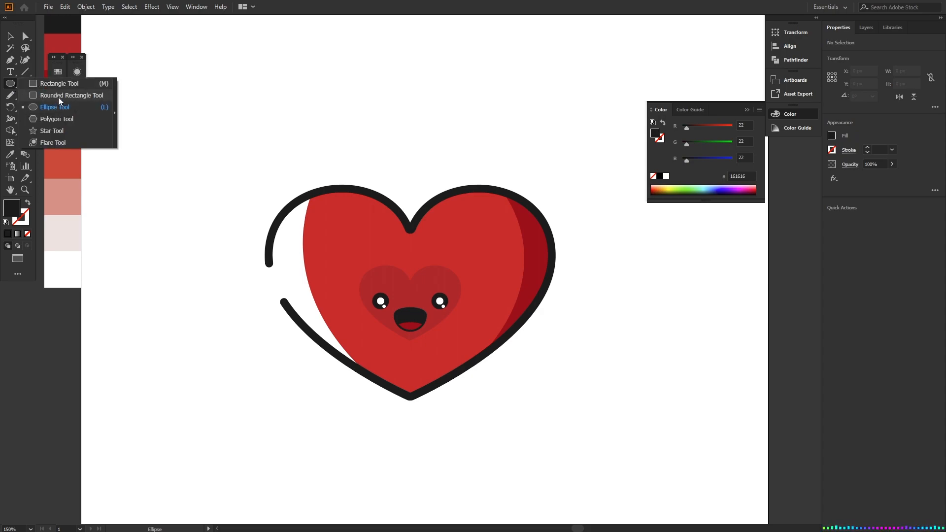
{"action": "left_click", "coordinate": [60, 95]}
{"action": "left_click_drag", "start_coordinate": [211, 136], "coordinate": [240, 146]}
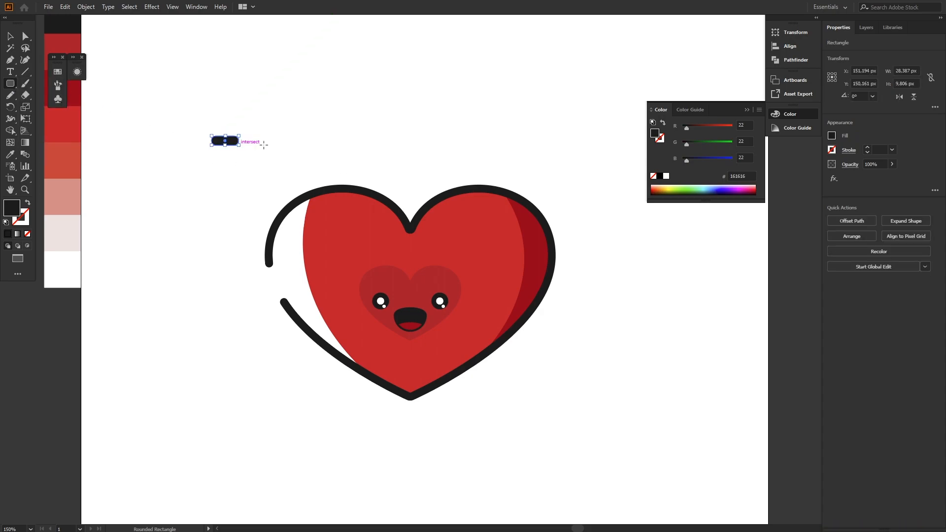
{"action": "left_click", "coordinate": [912, 83]}
{"action": "type", "text": "8"}
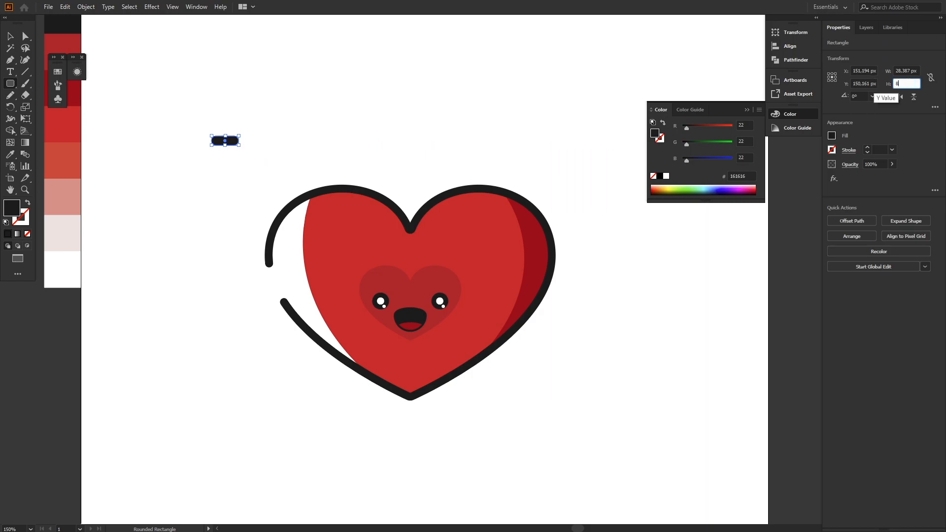
{"action": "key", "text": "Return"}
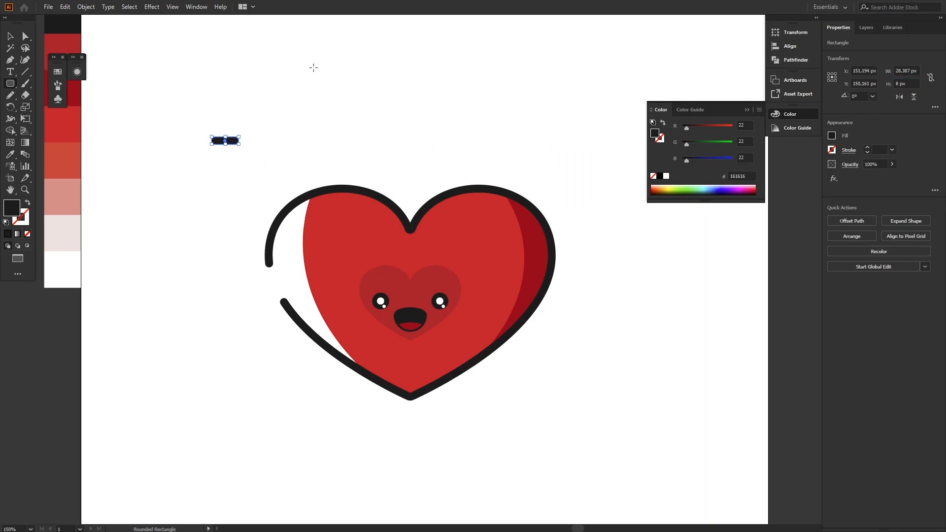
Form a plus sign from the rounded bar and a copy rotated 90°, and place it in the heart outline's gap
{"action": "scroll", "coordinate": [229, 126], "scroll_direction": "up", "scroll_amount": 3}
{"action": "key", "text": "v"}
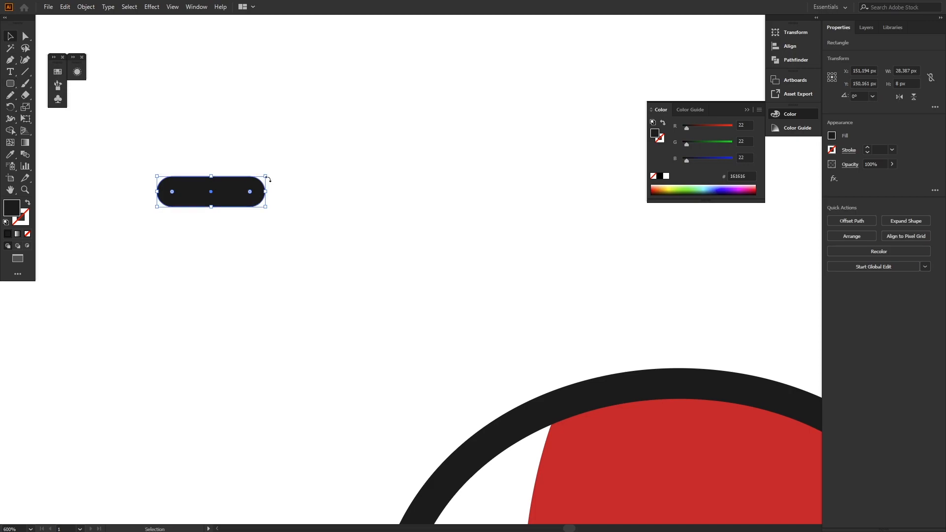
{"action": "left_click_drag", "start_coordinate": [234, 206], "coordinate": [234, 272]}
{"action": "left_click_drag", "start_coordinate": [278, 247], "coordinate": [217, 195]}
{"action": "left_click", "coordinate": [288, 236]}
{"action": "left_click_drag", "start_coordinate": [142, 123], "coordinate": [313, 343]}
{"action": "scroll", "coordinate": [291, 261], "scroll_direction": "down", "scroll_amount": 3}
{"action": "scroll", "coordinate": [291, 259], "scroll_direction": "down", "scroll_amount": 2}
{"action": "scroll", "coordinate": [313, 344], "scroll_direction": "up", "scroll_amount": 4}
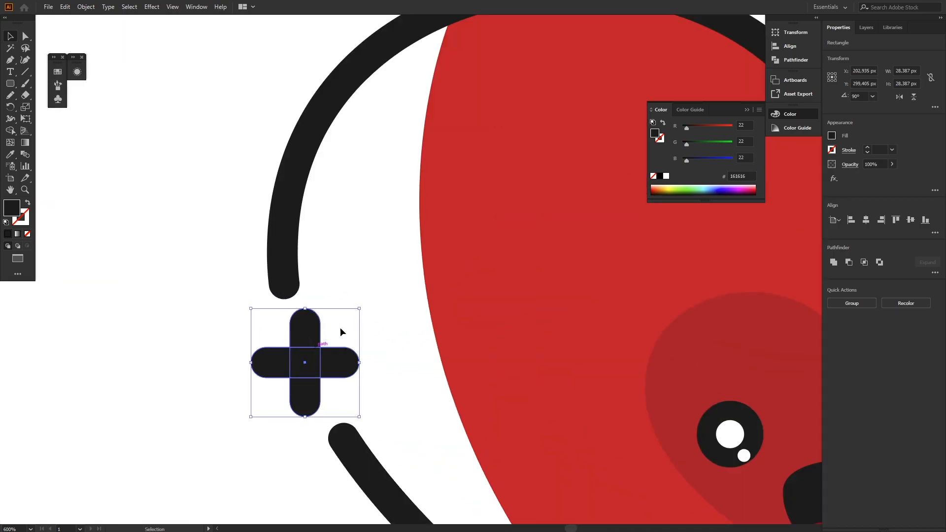
Tilt the plus sign clockwise and nudge it midway between the two rounded ends of the heart outline
{"action": "left_click_drag", "start_coordinate": [365, 305], "coordinate": [378, 322]}
{"action": "left_click_drag", "start_coordinate": [307, 362], "coordinate": [310, 362]}
{"action": "left_click_drag", "start_coordinate": [366, 307], "coordinate": [370, 309]}
{"action": "left_click_drag", "start_coordinate": [316, 348], "coordinate": [317, 352]}
{"action": "left_click_drag", "start_coordinate": [367, 312], "coordinate": [367, 312]}
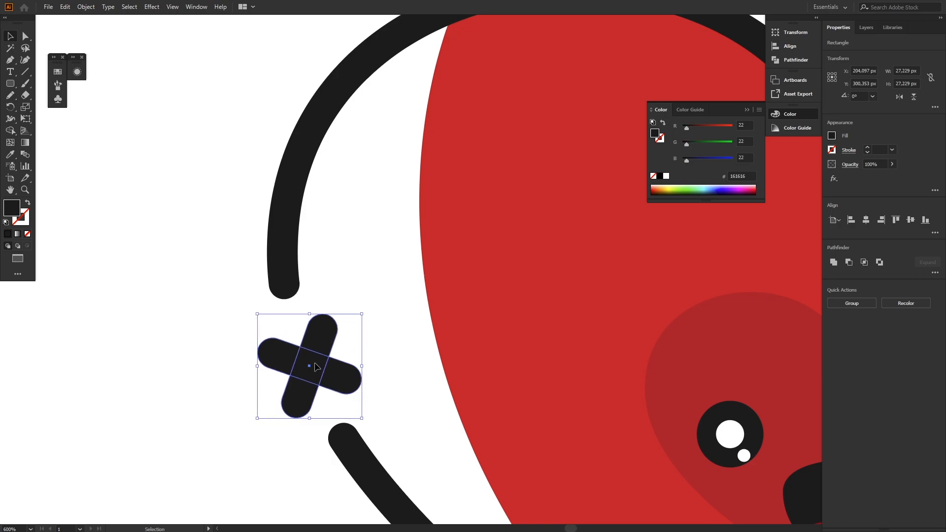
{"action": "left_click", "coordinate": [187, 368]}
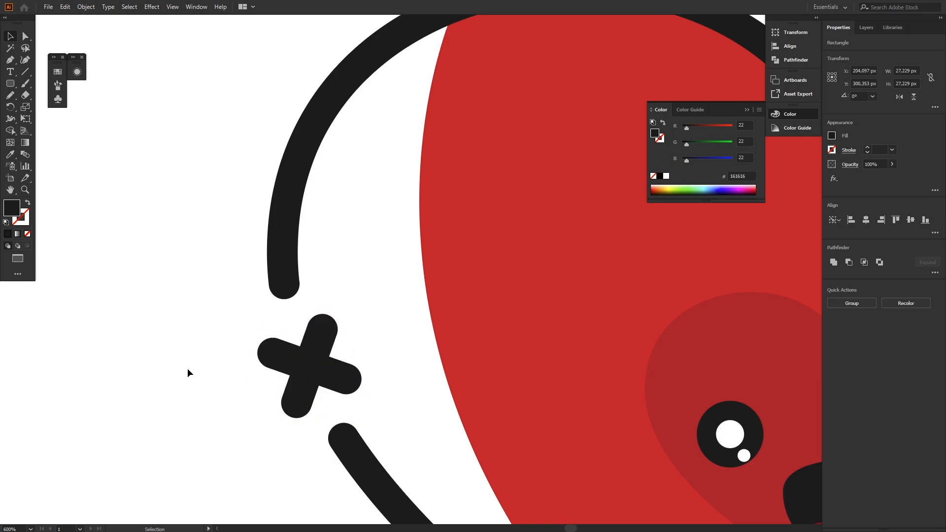
{"action": "left_click", "coordinate": [318, 363]}
{"action": "left_click", "coordinate": [329, 362], "text": "shift"}
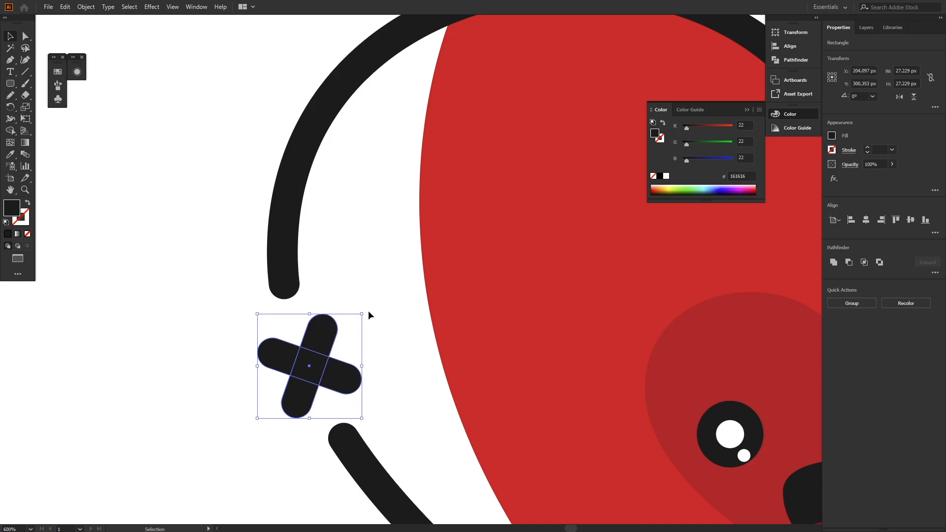
{"action": "left_click_drag", "start_coordinate": [364, 311], "coordinate": [365, 314]}
{"action": "left_click_drag", "start_coordinate": [306, 358], "coordinate": [306, 355]}
{"action": "left_click", "coordinate": [159, 328]}
{"action": "scroll", "coordinate": [184, 318], "scroll_direction": "down", "scroll_amount": 5}
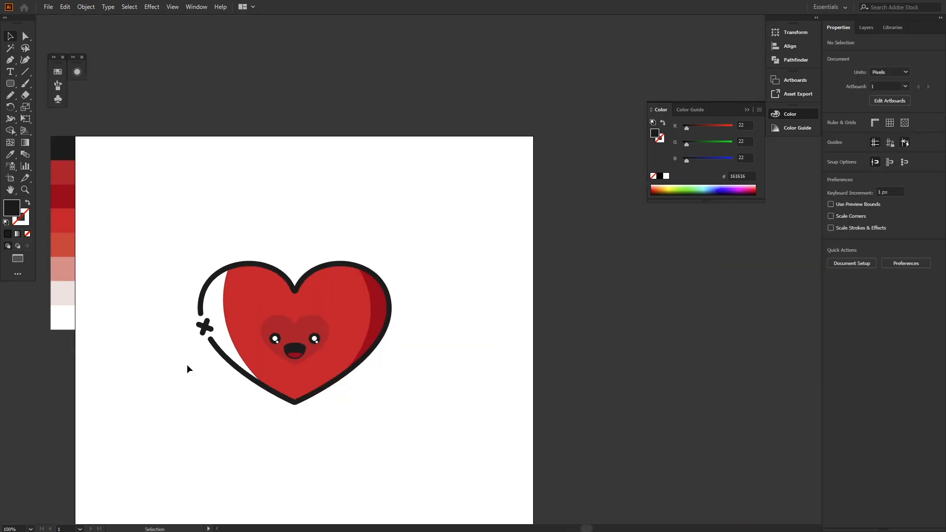
Draw a dark rounded rectangle about 76.4 px wide below the heart's left side and set its height to 8 px
{"action": "left_click_drag", "start_coordinate": [187, 371], "coordinate": [258, 294]}
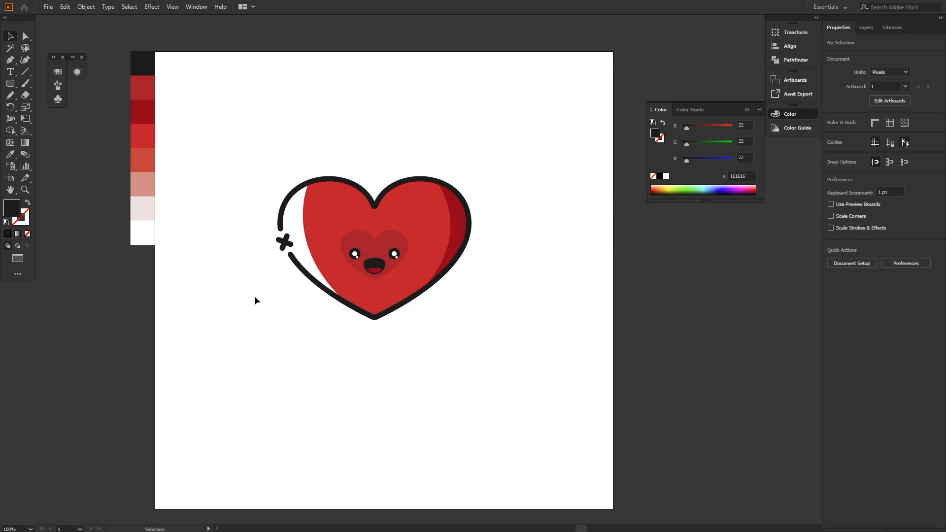
{"action": "left_click", "coordinate": [11, 84]}
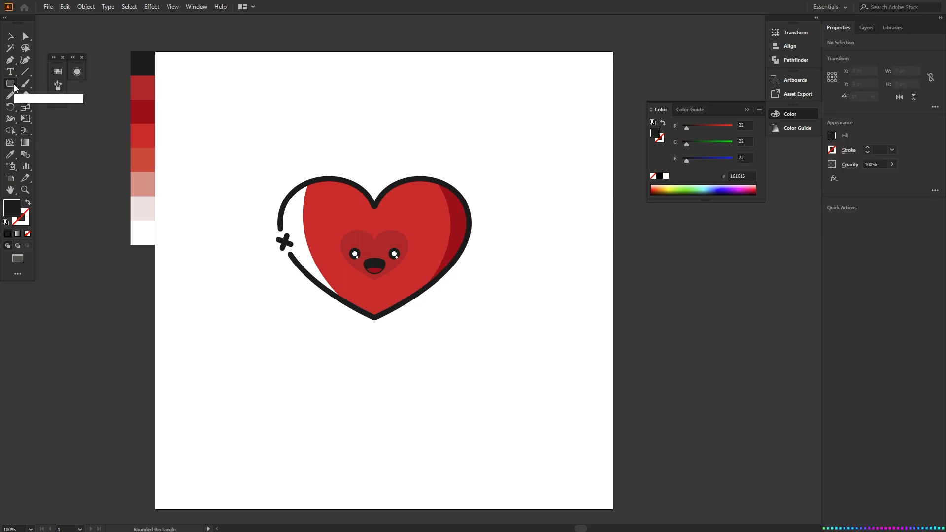
{"action": "left_click_drag", "start_coordinate": [277, 326], "coordinate": [327, 333]}
{"action": "left_click", "coordinate": [917, 82]}
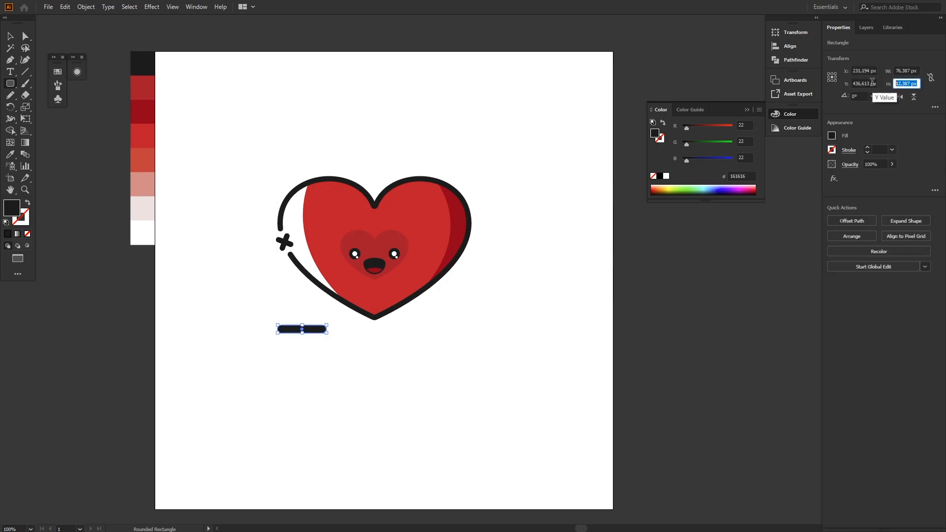
{"action": "type", "text": "8"}
{"action": "key", "text": "Return"}
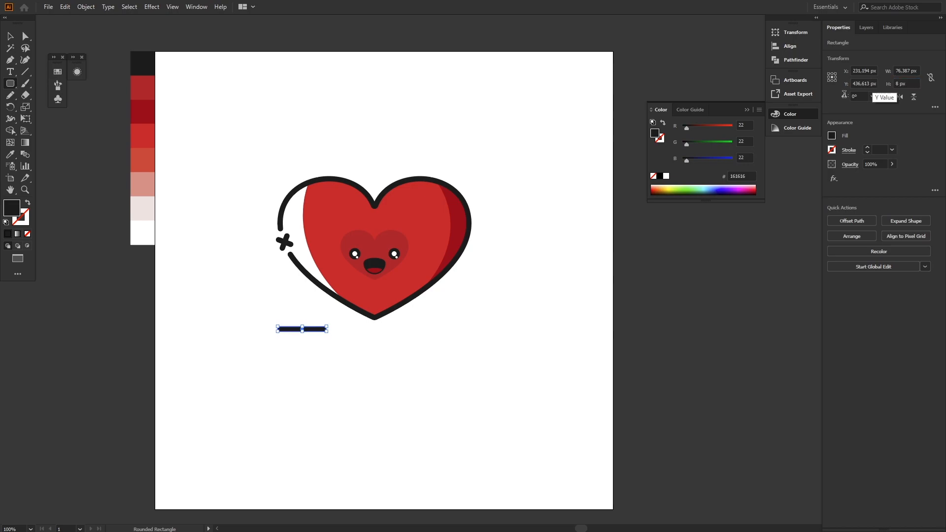
Shift the rounded bar beneath the heart's tip and lengthen it leftwards to about 304 px
{"action": "key", "text": "v"}
{"action": "left_click", "coordinate": [333, 358]}
{"action": "left_click_drag", "start_coordinate": [318, 328], "coordinate": [380, 335]}
{"action": "scroll", "coordinate": [371, 332], "scroll_direction": "up", "scroll_amount": 3}
{"action": "left_click_drag", "start_coordinate": [296, 333], "coordinate": [126, 335]}
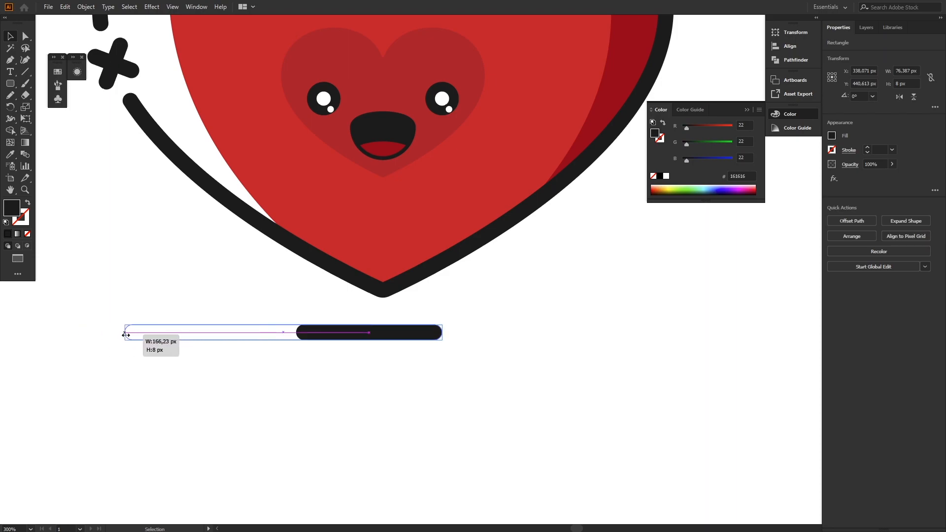
{"action": "left_click_drag", "start_coordinate": [126, 335], "coordinate": [69, 329]}
{"action": "scroll", "coordinate": [69, 328], "scroll_direction": "down", "scroll_amount": 2}
{"action": "scroll", "coordinate": [69, 329], "scroll_direction": "left", "scroll_amount": 5}
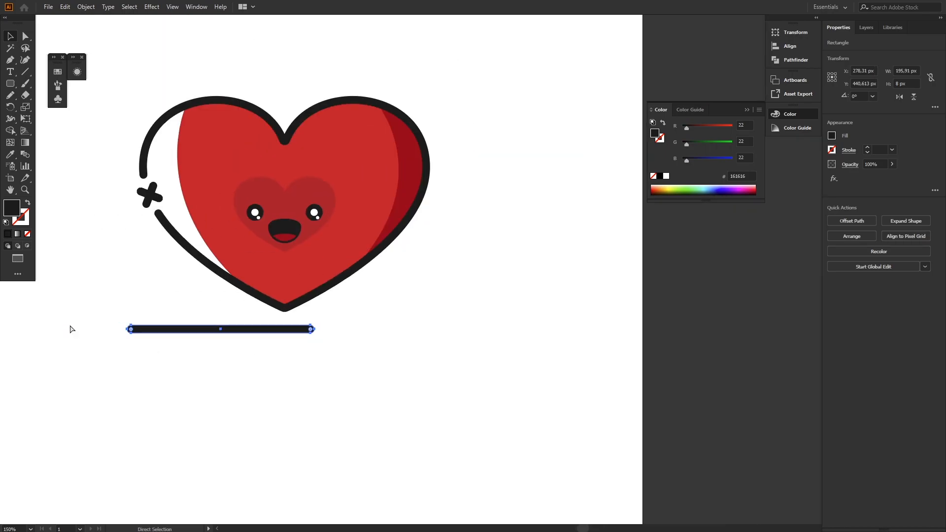
{"action": "scroll", "coordinate": [169, 327], "scroll_direction": "up", "scroll_amount": 2}
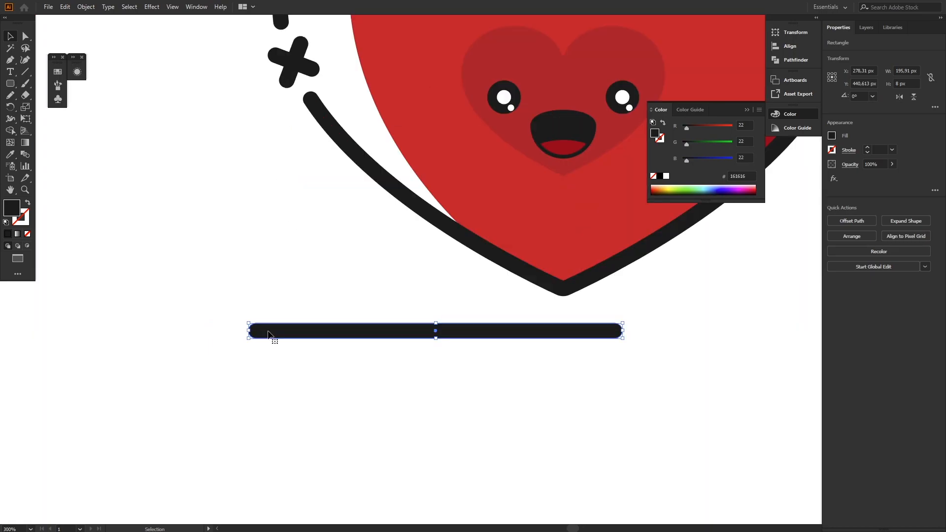
{"action": "left_click_drag", "start_coordinate": [249, 331], "coordinate": [41, 331]}
{"action": "scroll", "coordinate": [629, 333], "scroll_direction": "down", "scroll_amount": 2}
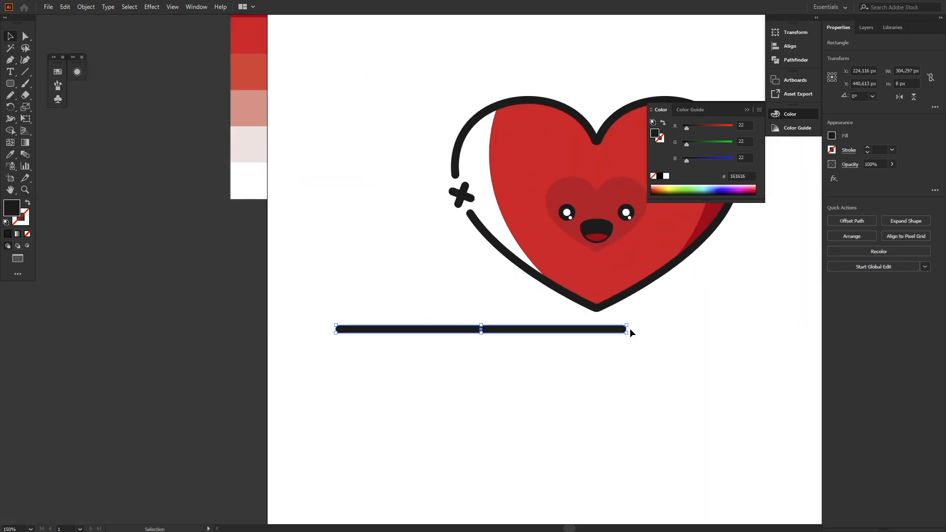
Duplicate the bar along the same line and resize the pieces into a ground line of long, short and medium dashes
{"action": "scroll", "coordinate": [456, 305], "scroll_direction": "right", "scroll_amount": 8}
{"action": "left_click_drag", "start_coordinate": [340, 301], "coordinate": [517, 325], "text": "alt"}
{"action": "left_click_drag", "start_coordinate": [374, 329], "coordinate": [496, 298]}
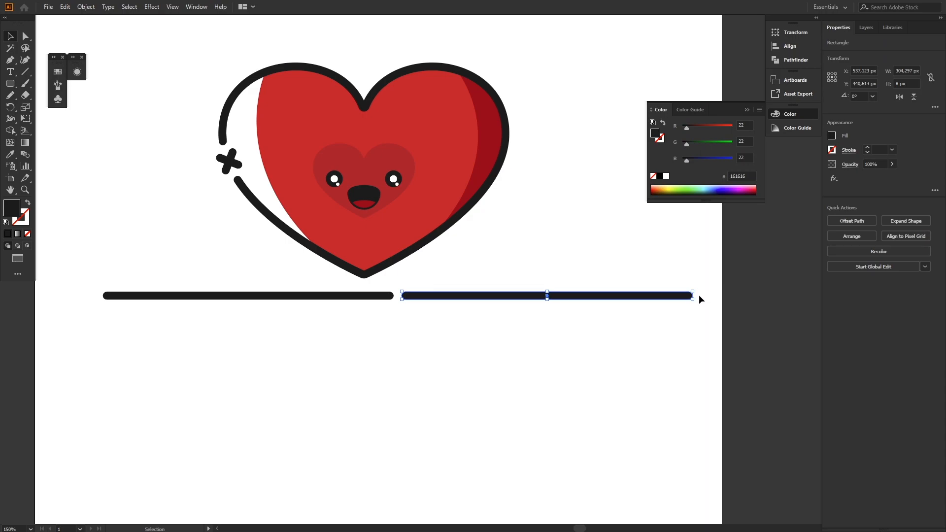
{"action": "scroll", "coordinate": [699, 295], "scroll_direction": "up", "scroll_amount": 2, "text": "alt"}
{"action": "left_click_drag", "start_coordinate": [686, 295], "coordinate": [606, 296]}
{"action": "key", "text": "ctrl+1"}
{"action": "left_click", "coordinate": [380, 341]}
{"action": "left_click_drag", "start_coordinate": [395, 328], "coordinate": [397, 358]}
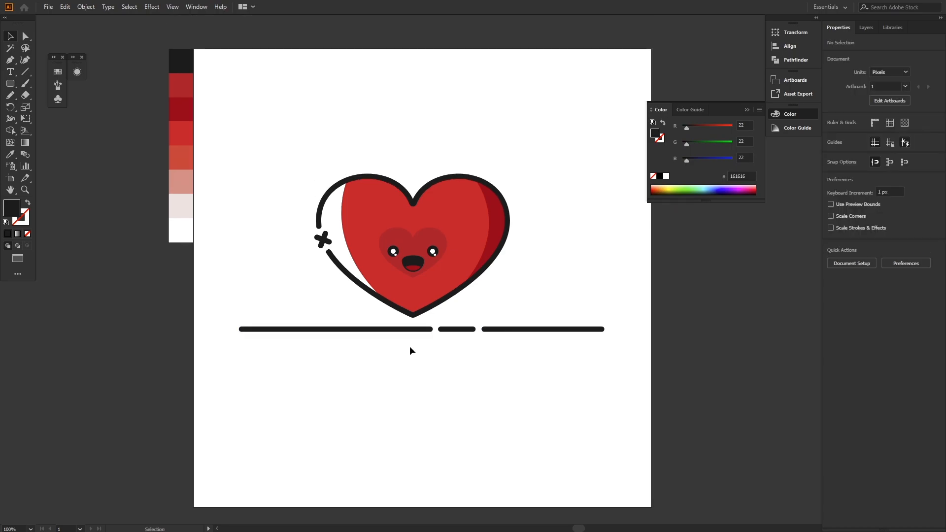
Draw a 720 × 720 px rectangle covering the whole artboard as a background
{"action": "scroll", "coordinate": [409, 347], "scroll_direction": "up", "scroll_amount": 2}
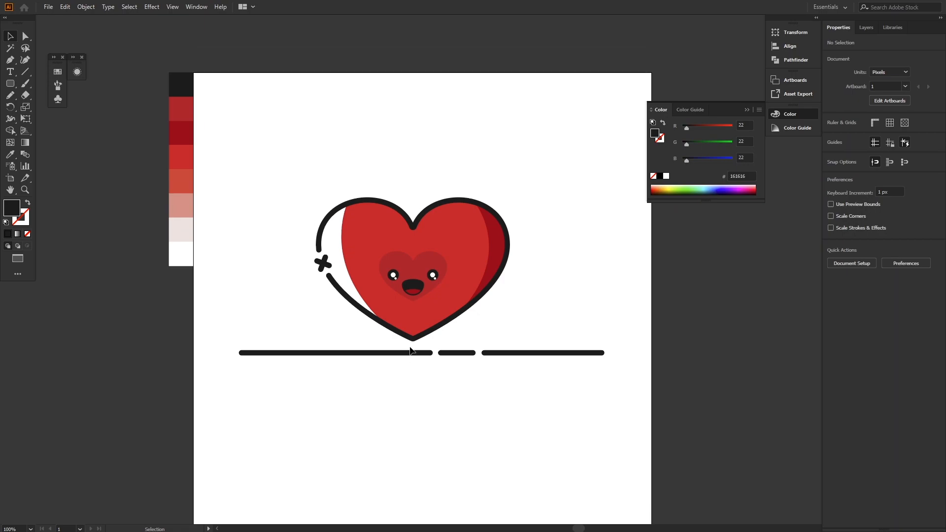
{"action": "scroll", "coordinate": [410, 351], "scroll_direction": "up", "scroll_amount": 1}
{"action": "scroll", "coordinate": [498, 362], "scroll_direction": "left", "scroll_amount": 3}
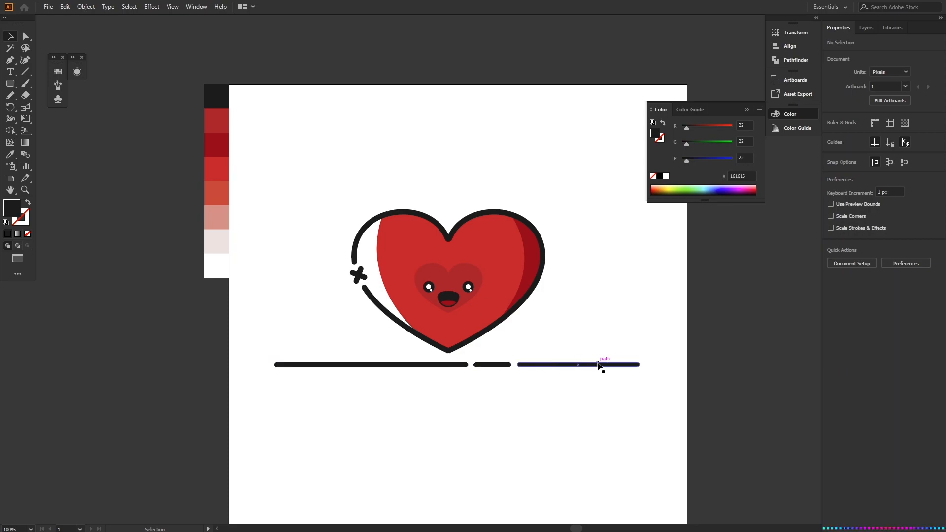
{"action": "scroll", "coordinate": [295, 222], "scroll_direction": "down", "scroll_amount": 1}
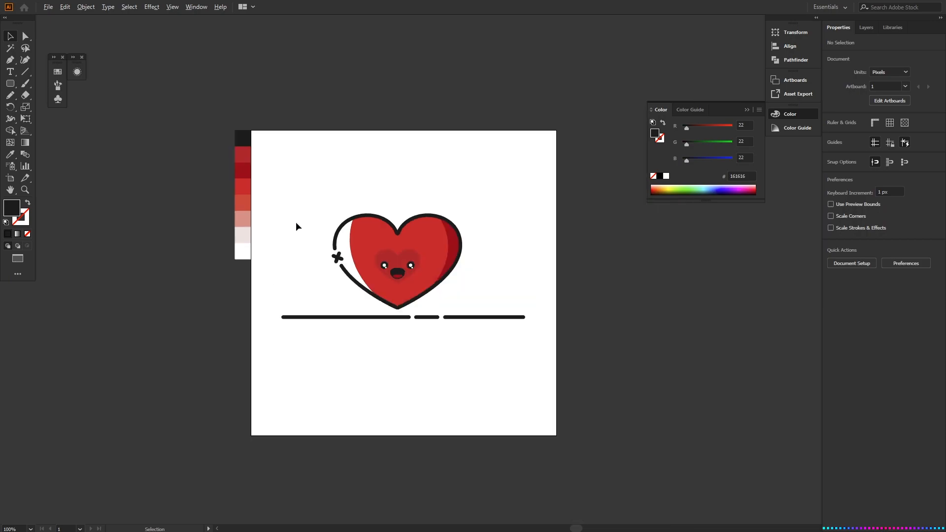
{"action": "left_click", "coordinate": [9, 83]}
{"action": "left_click_drag", "start_coordinate": [10, 84], "coordinate": [30, 84]}
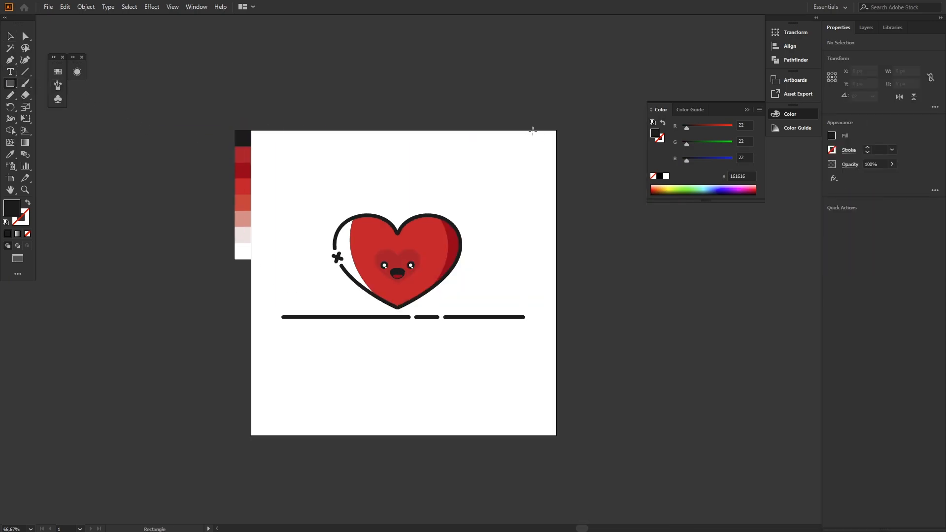
{"action": "left_click_drag", "start_coordinate": [556, 131], "coordinate": [250, 436]}
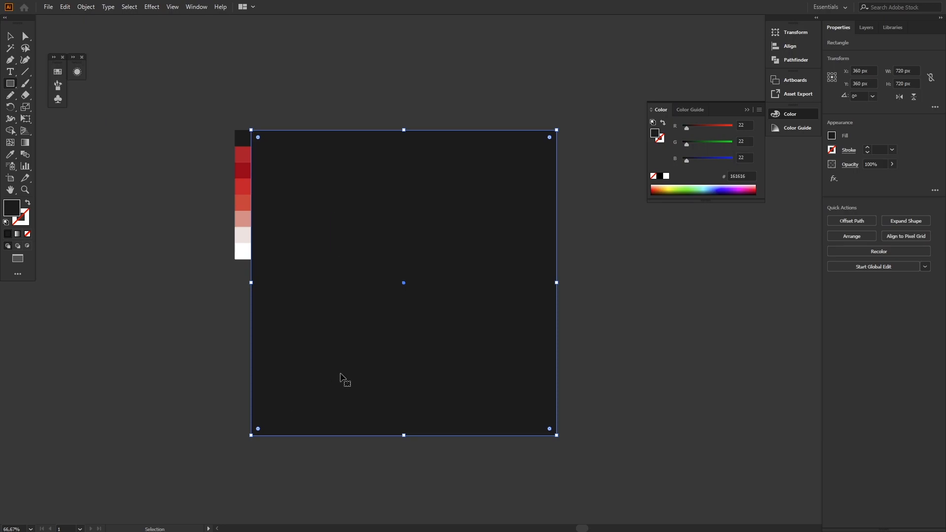
Send the background rectangle backward repeatedly until it lies behind the heart artwork
{"action": "key", "text": "ctrl+bracketleft"}
{"action": "key", "text": "ctrl+bracketleft"}
{"action": "key", "text": "ctrl+bracketleft"}
{"action": "key", "text": "ctrl+bracketleft"}
{"action": "key", "text": "ctrl+bracketleft"}
{"action": "key", "text": "ctrl+bracketleft"}
{"action": "key", "text": "ctrl+bracketleft"}
{"action": "key", "text": "ctrl+bracketleft"}
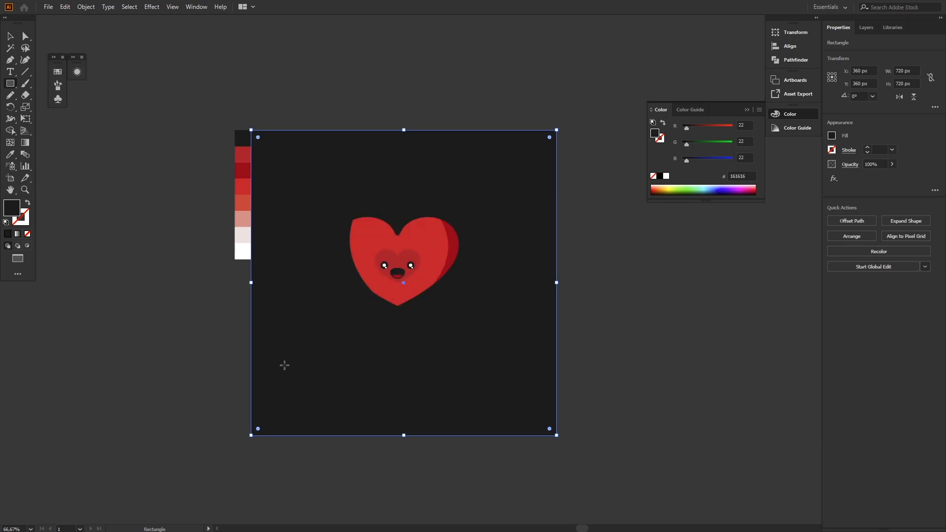
Fill the background rectangle with the palette's pale pink swatch (f2e2e2) and deselect it
{"action": "key", "text": "i"}
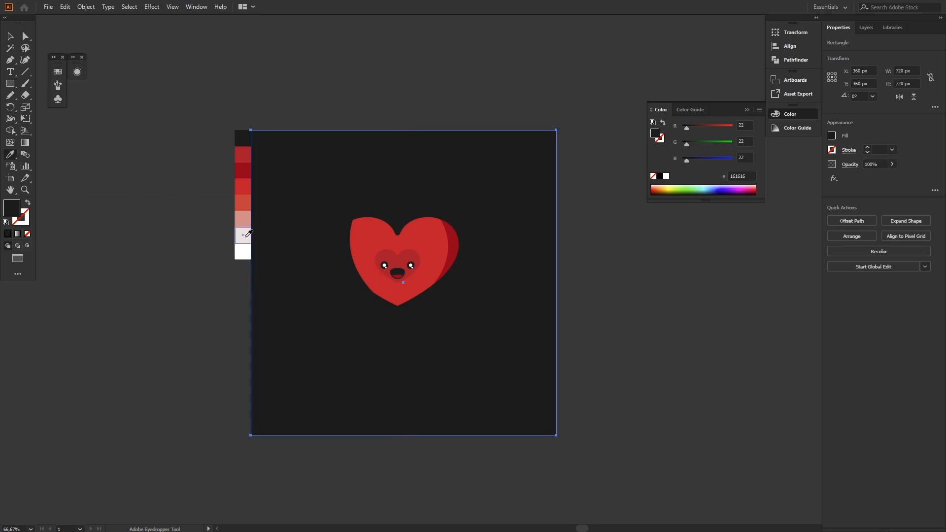
{"action": "left_click", "coordinate": [249, 238]}
{"action": "key", "text": "v"}
{"action": "left_click", "coordinate": [163, 281]}
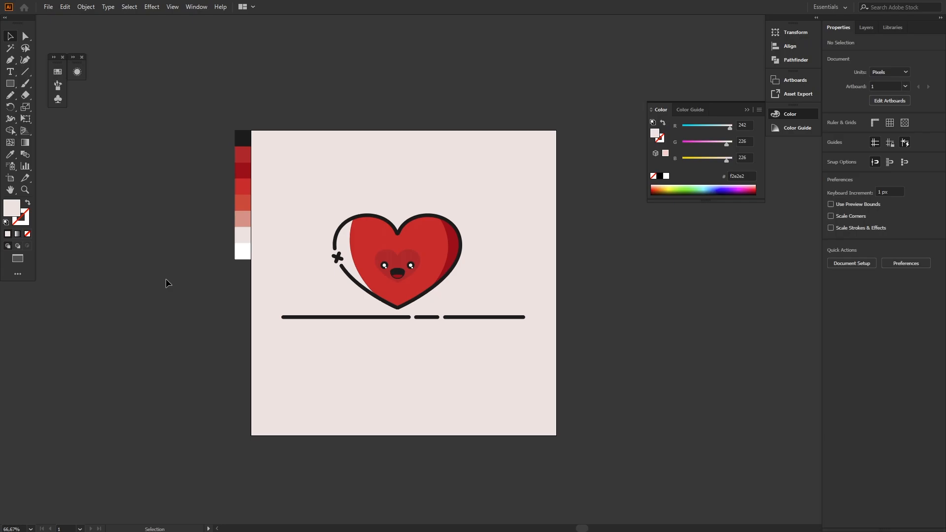
{"action": "key", "text": "ctrl+1"}
{"action": "left_click_drag", "start_coordinate": [196, 274], "coordinate": [112, 264]}
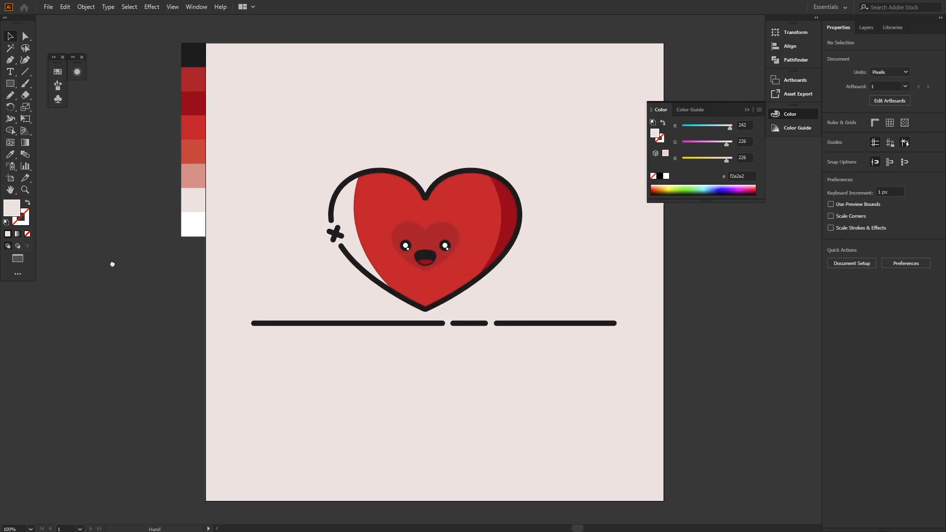